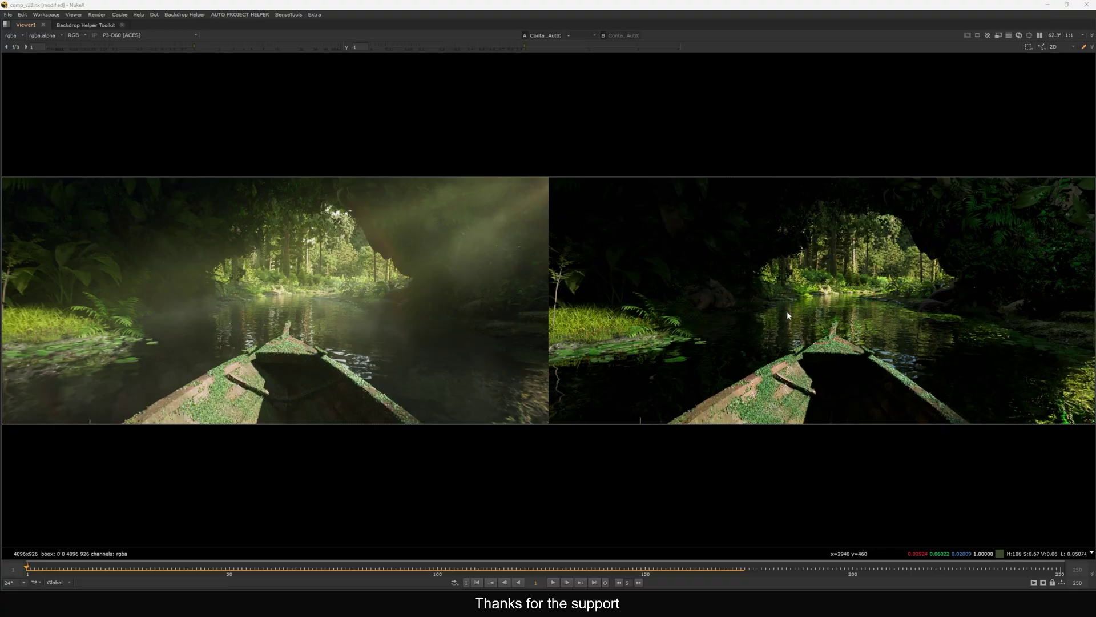
Play the side-by-side comparison of Read52 and combine_preview, examine its lighting and atmosphere, and stop playback
key(l)
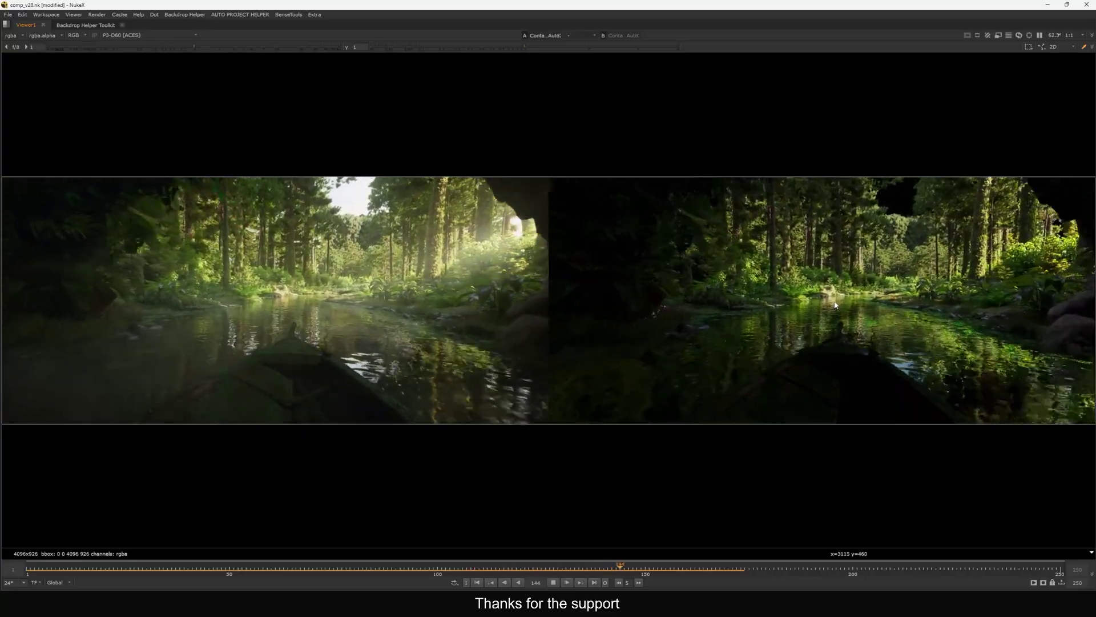
drag(978, 213, 699, 386)
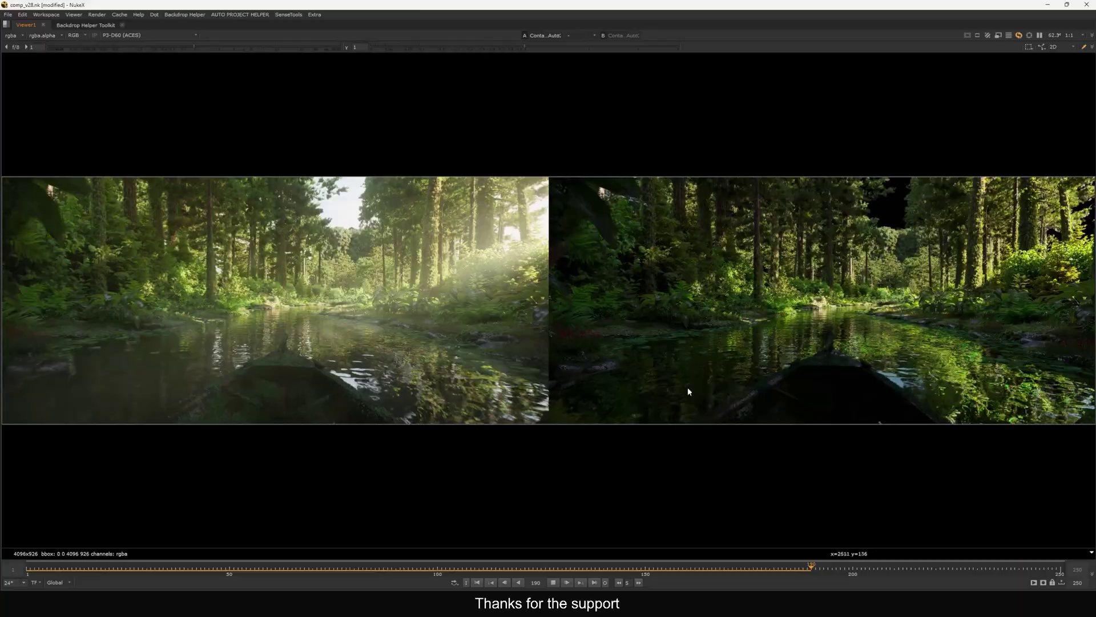
drag(979, 208, 759, 354)
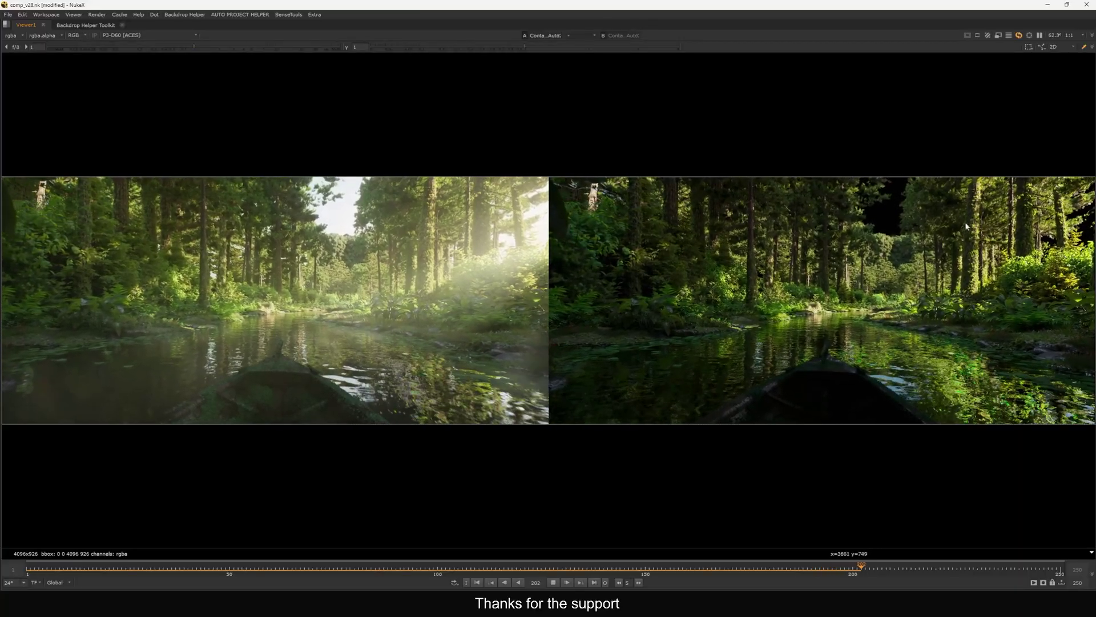
drag(1007, 201, 696, 388)
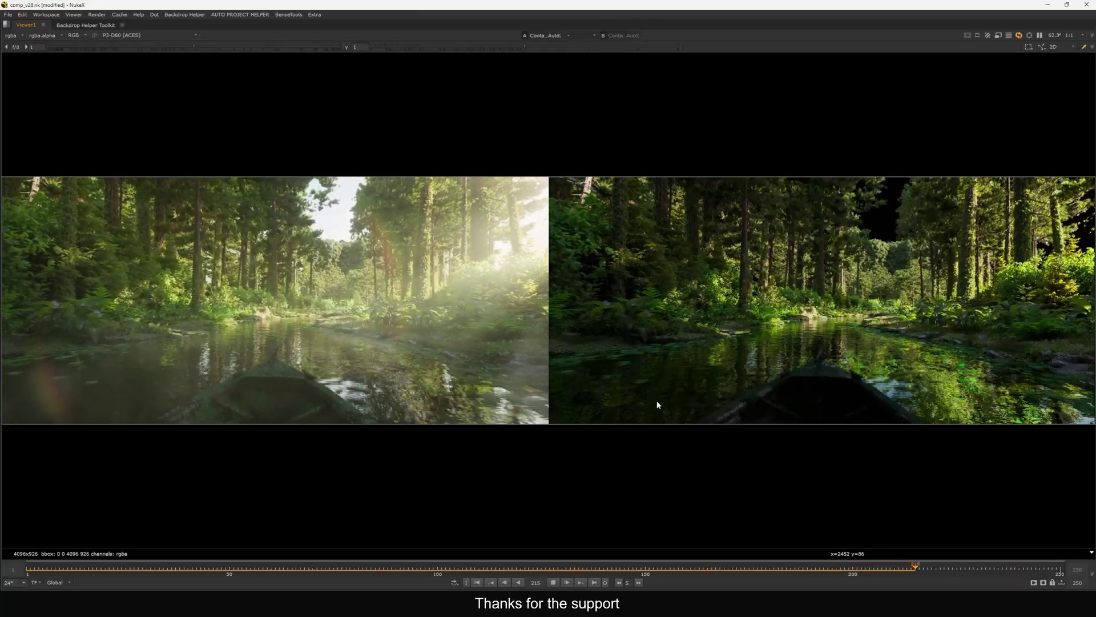
drag(517, 195, 6, 384)
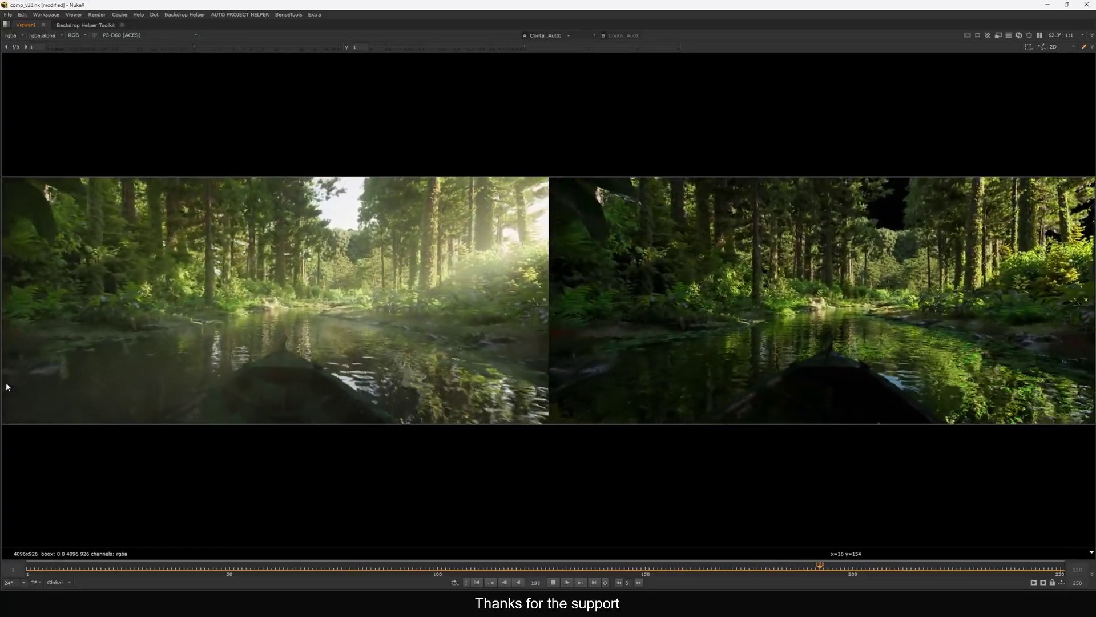
key(k)
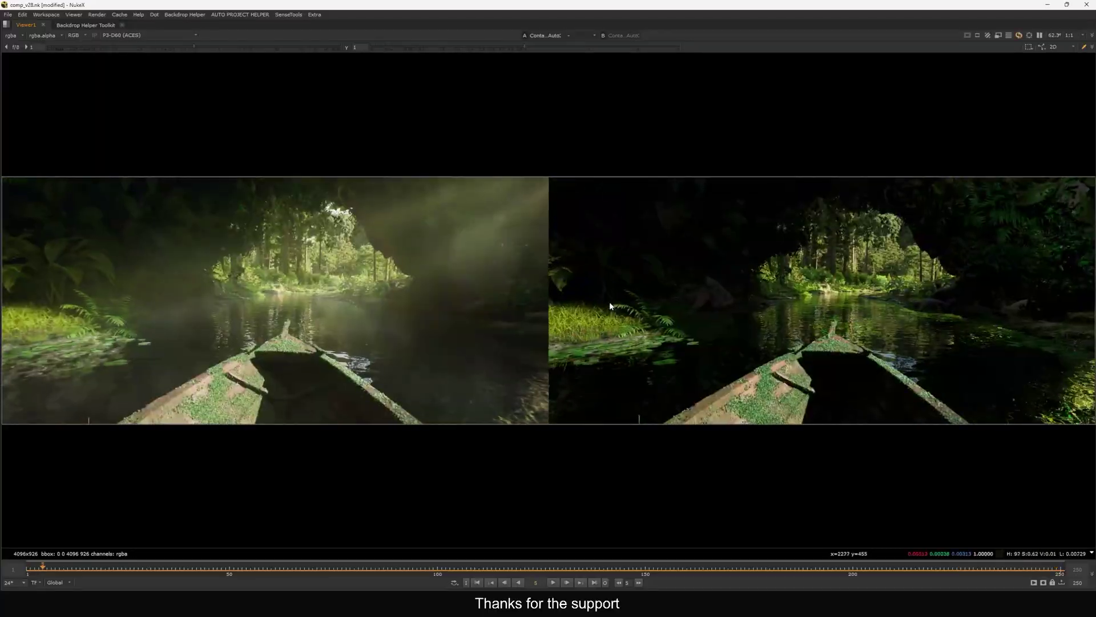
Play the contact sheet that compares Read66 with combine_preview in the enlarged viewer, and return to the node graph
key(space)
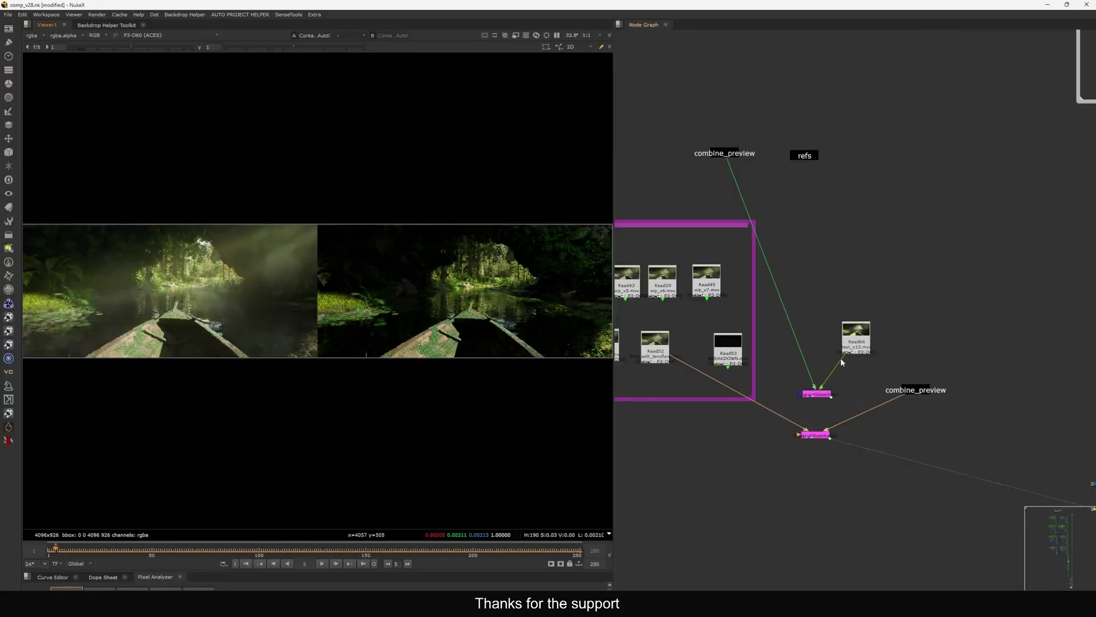
key(space)
key(l)
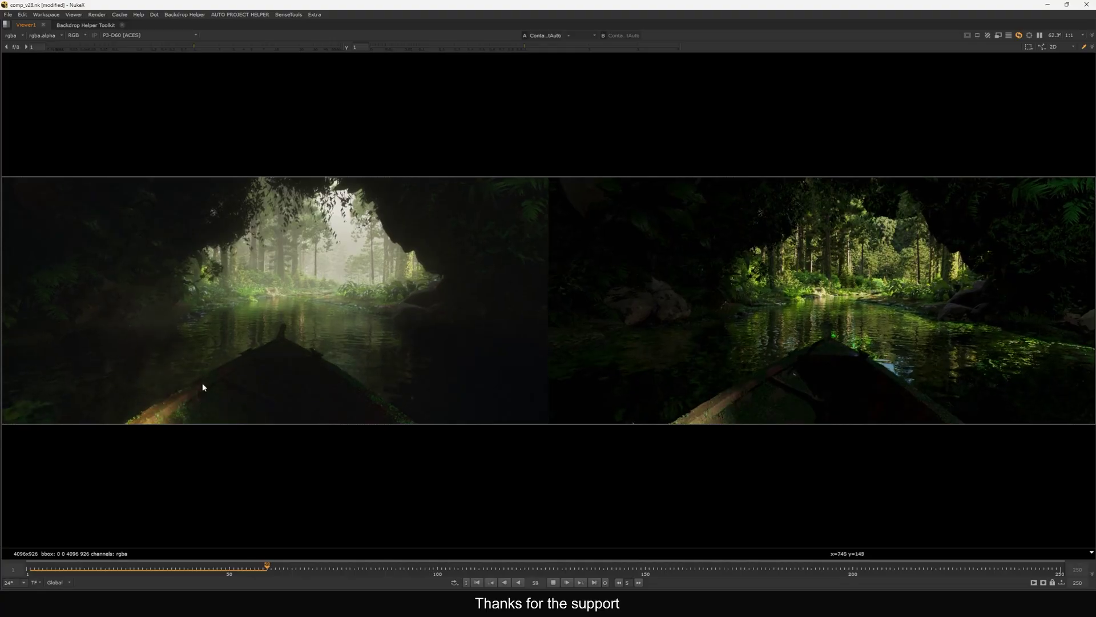
key(k)
key(space)
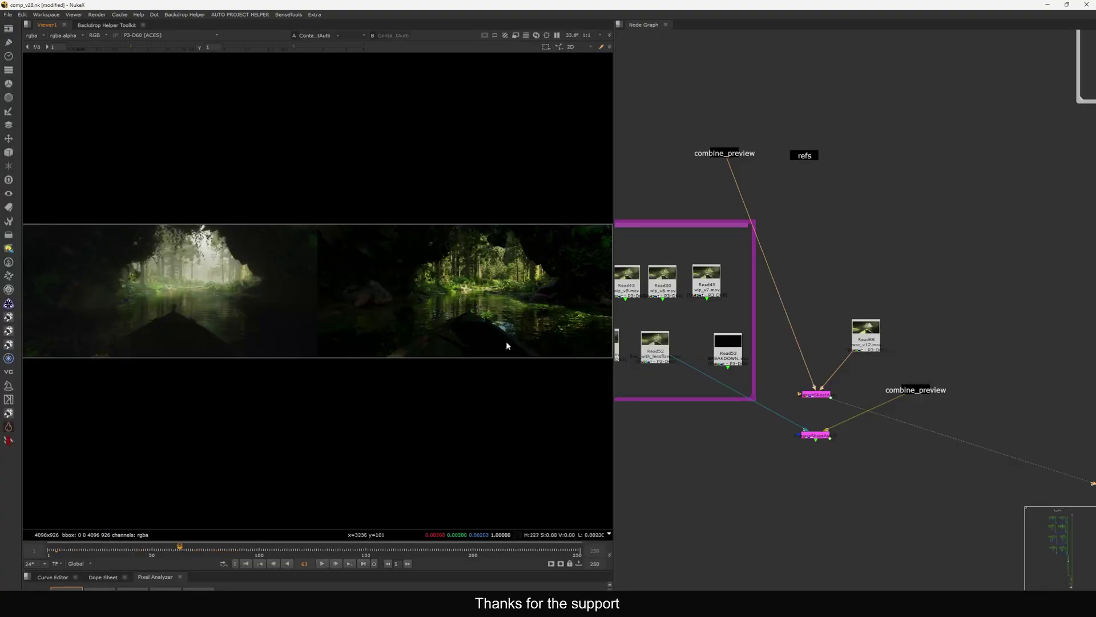
Delete the leftover item above the lower contact sheet and play its side-by-side comparison of Read52 and Read66
key(1)
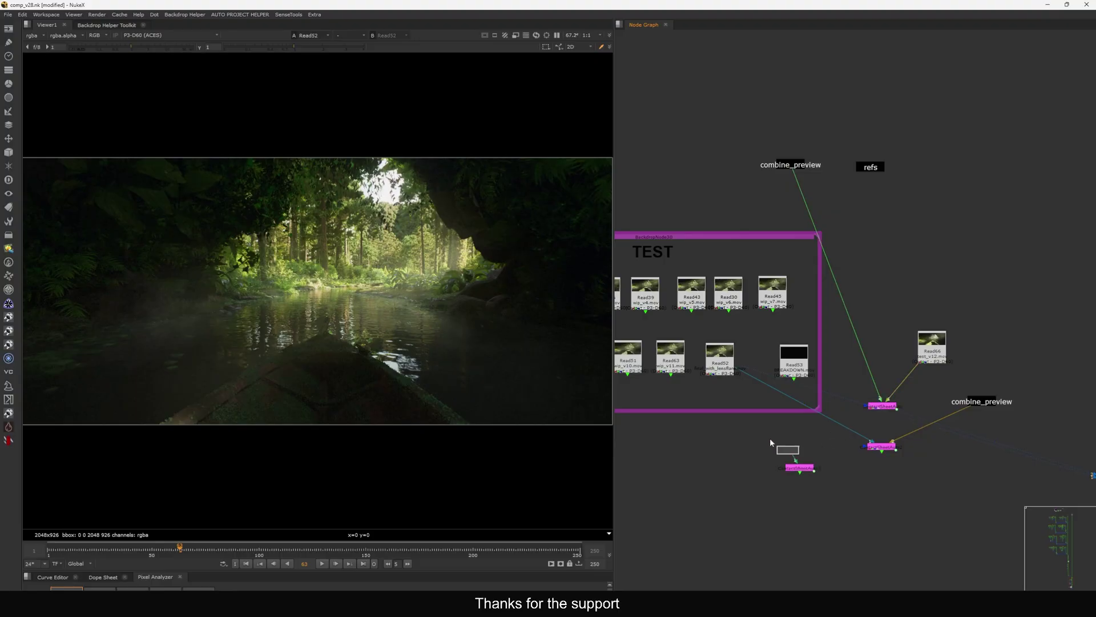
key(Delete)
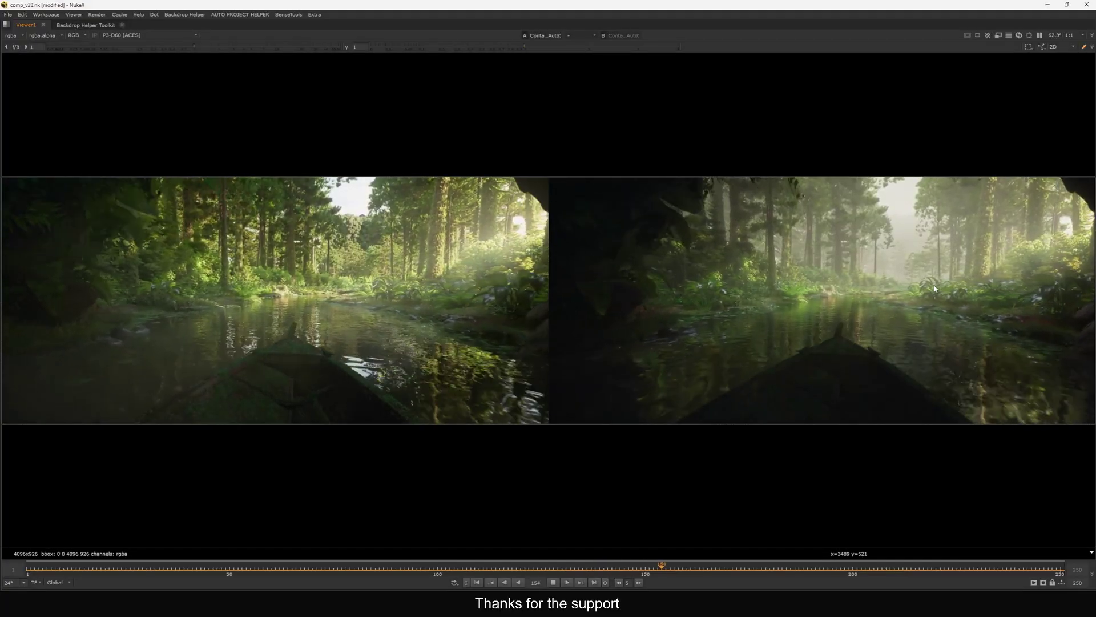
key(space)
key(k)
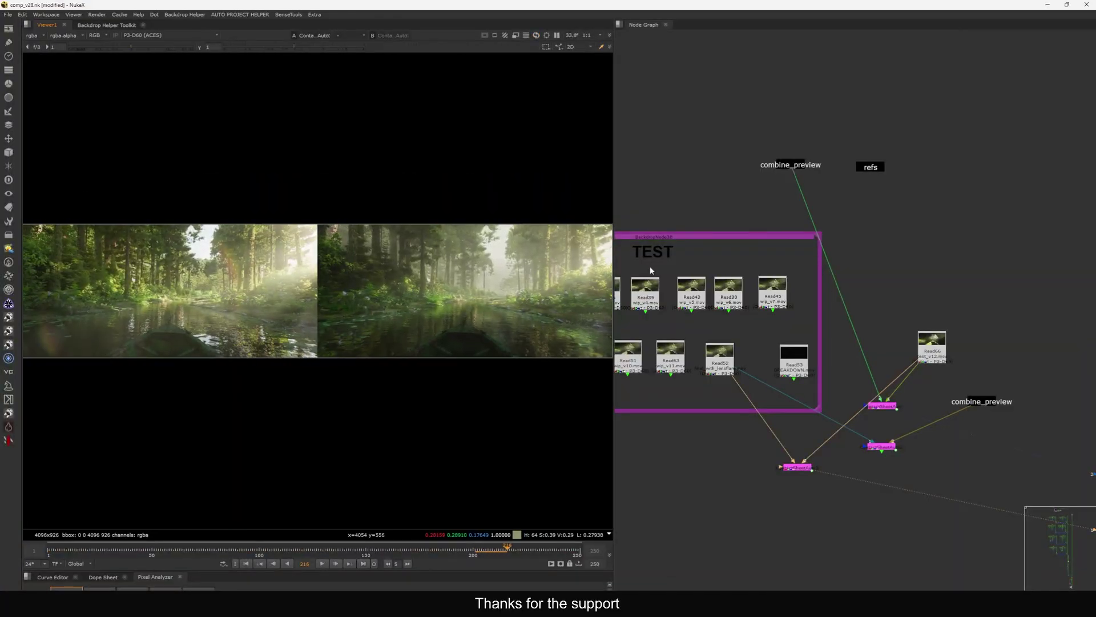
Display the refs contact sheet in the viewer and compare its forest photos with the Read52 render
key(1)
click(712, 182)
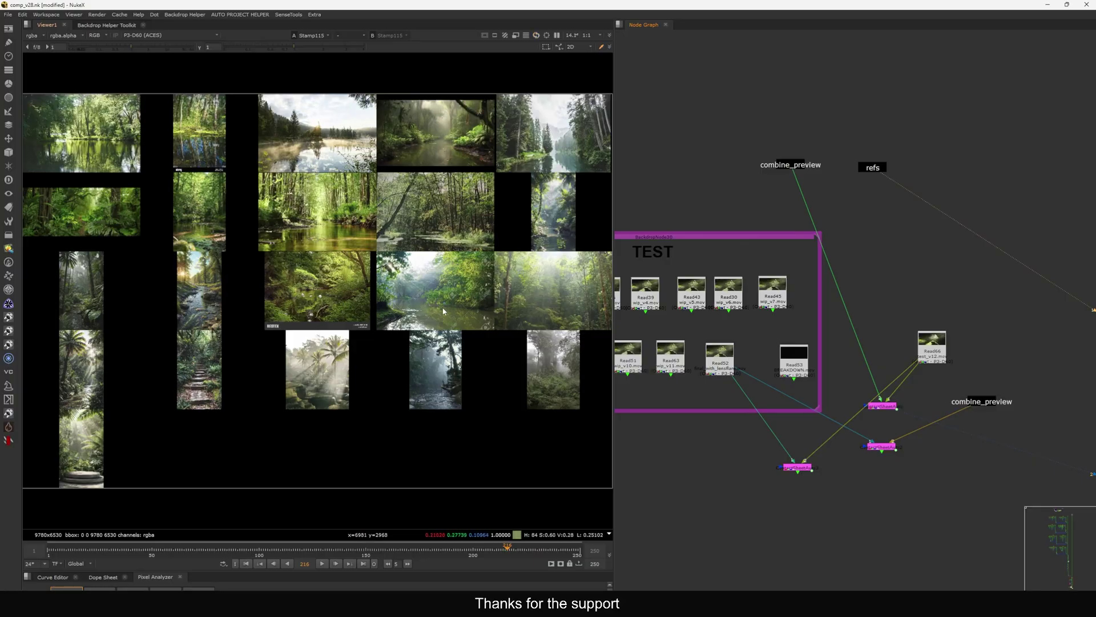
scroll(443, 311, down, 2)
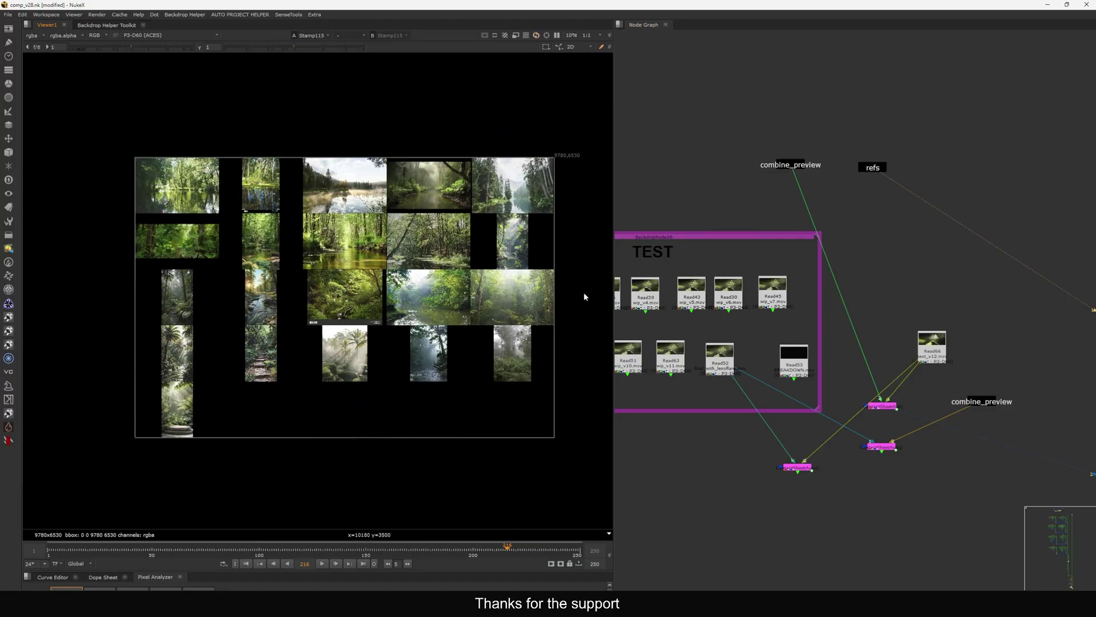
drag(103, 124, 570, 475)
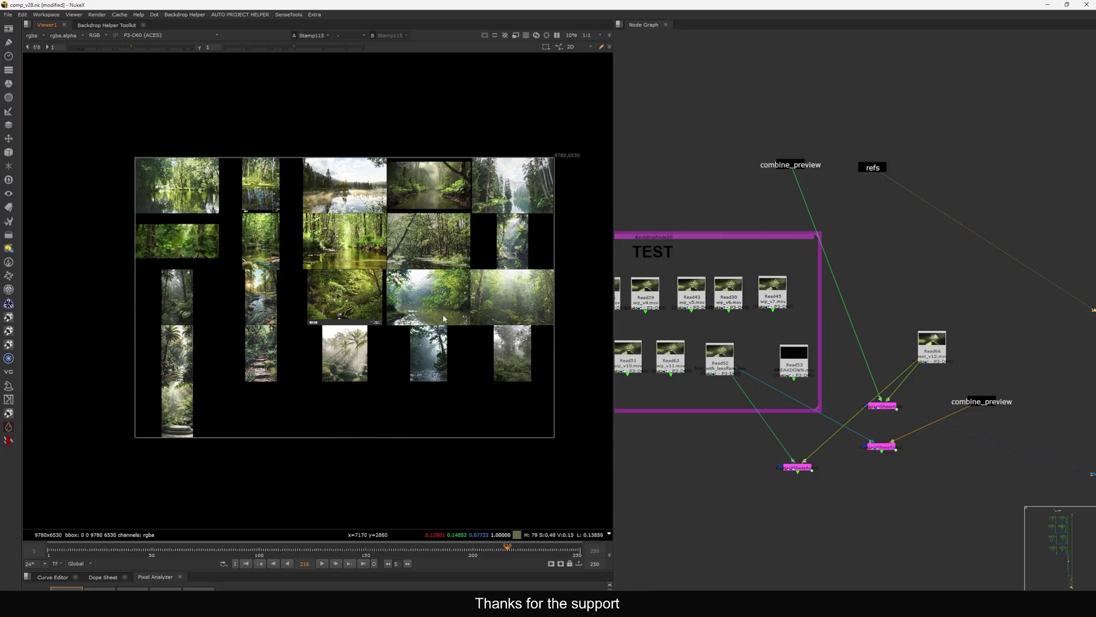
click(730, 363)
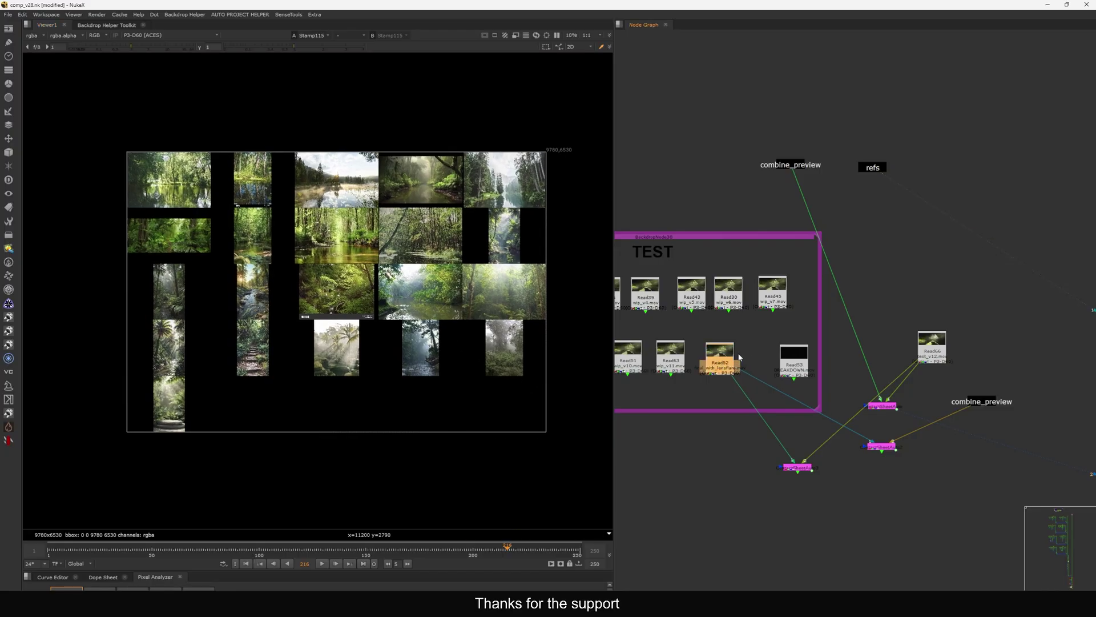
key(1)
key(1)
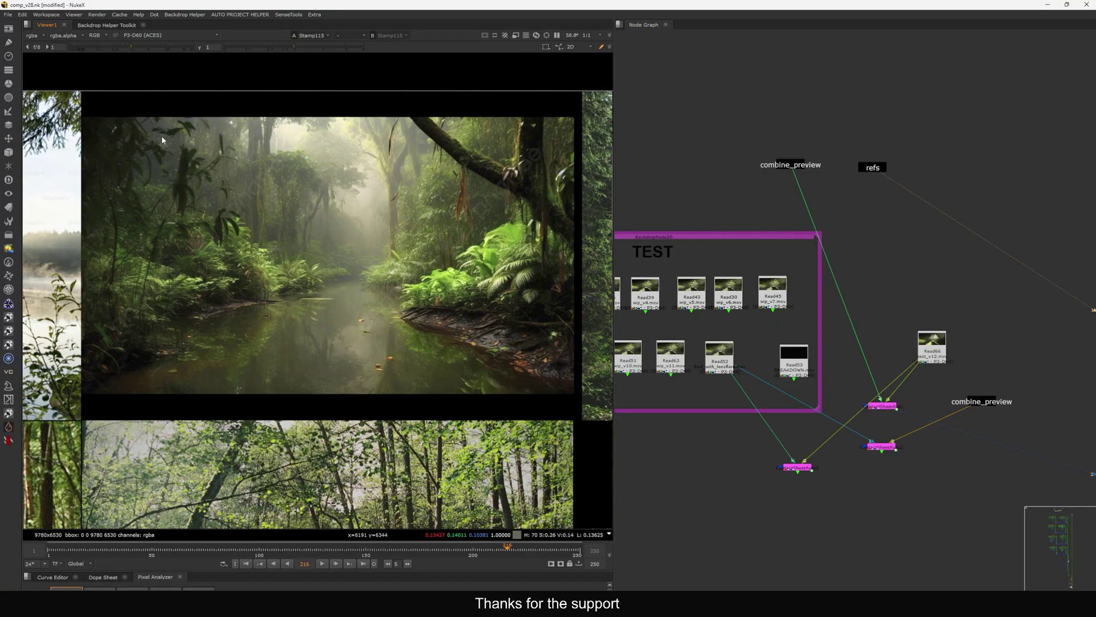
Mark the misty river reference with red arrows toward its centre, clear them, and fit the Read66 render in the viewer
drag(482, 331, 546, 367)
key(ctrl+alt+d)
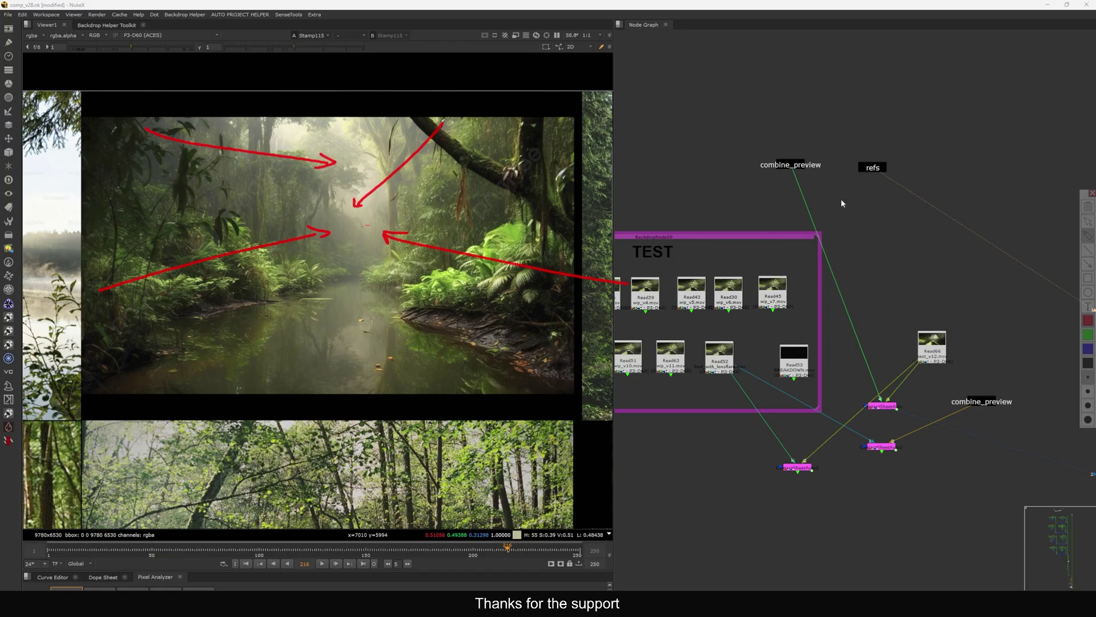
click(1086, 207)
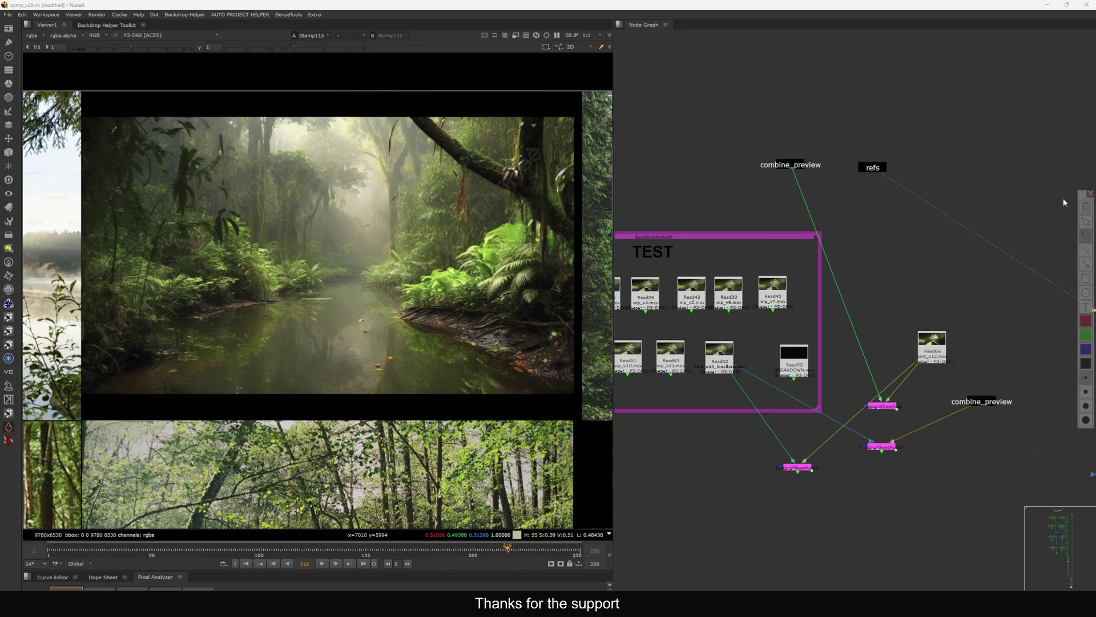
click(1089, 193)
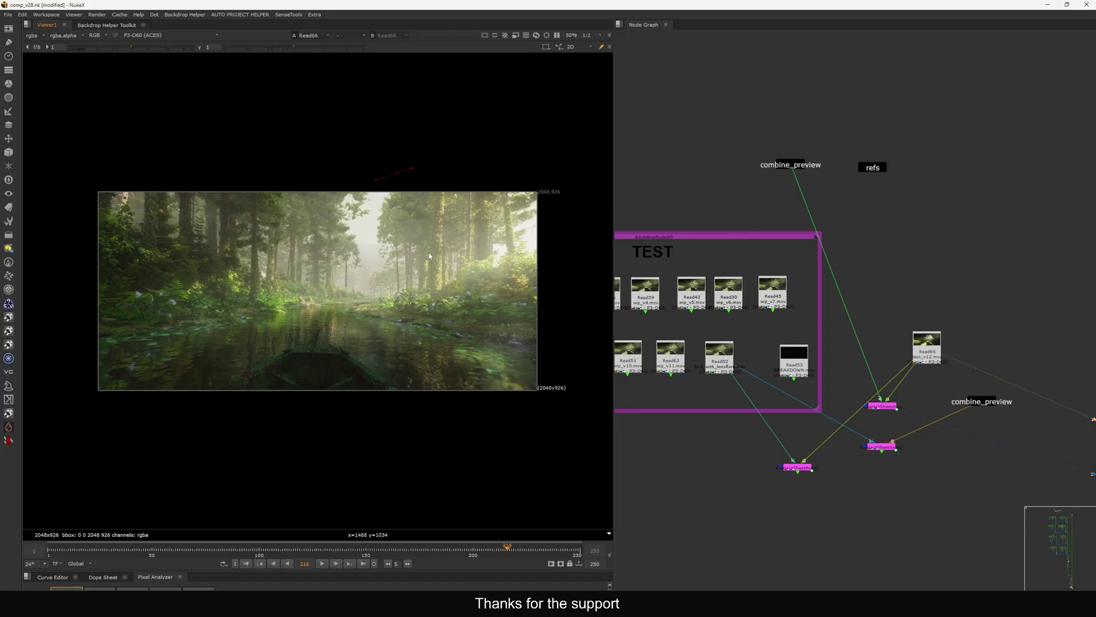
key(f)
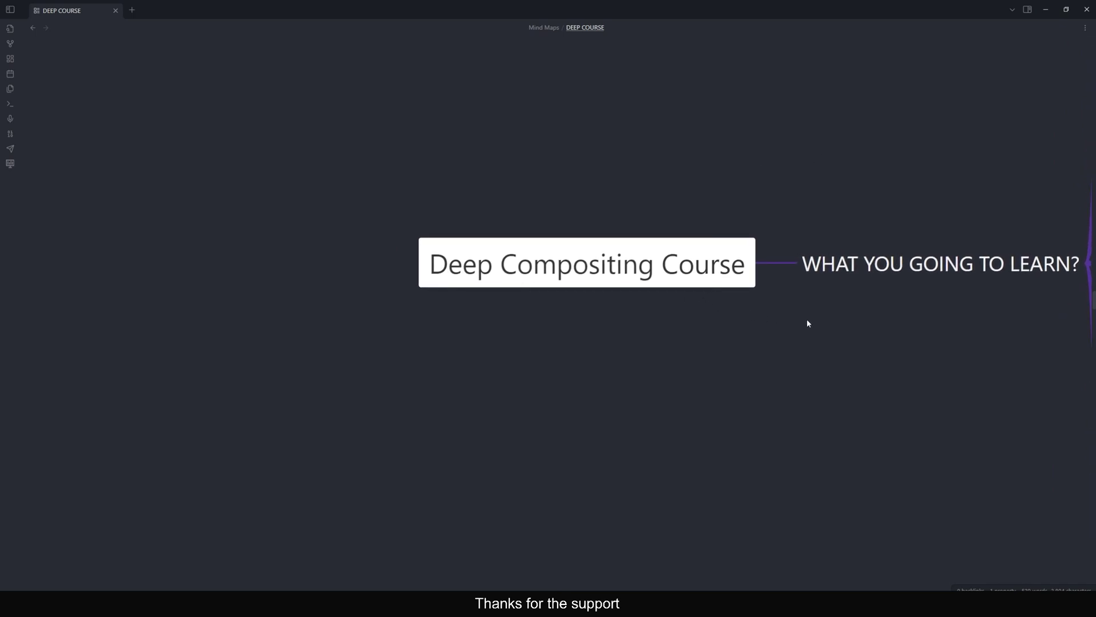
Switch to the DEEP COURSE mind map in Obsidian and bring all topics under WHAT YOU GOING TO LEARN? into view
scroll(1021, 296, down, 3)
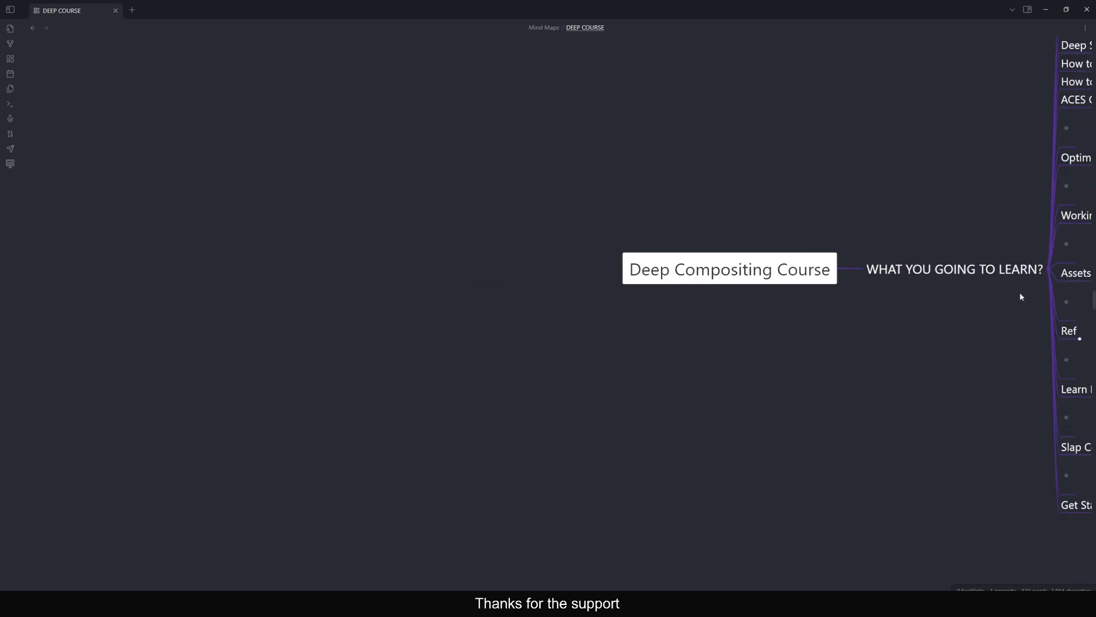
drag(943, 224, 590, 268)
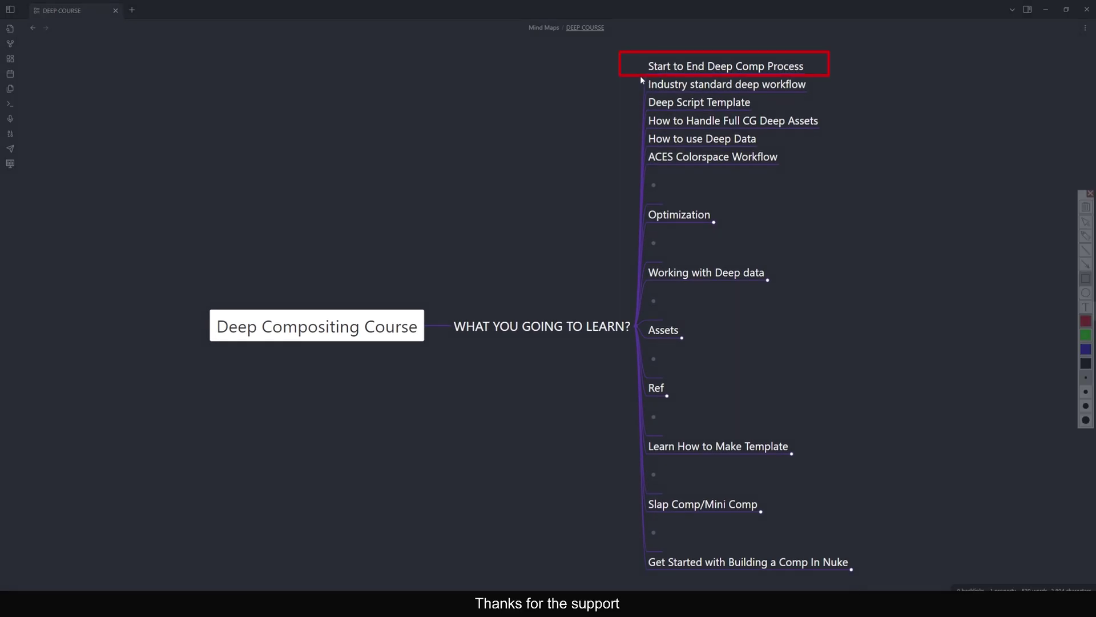
Draw red boxes around each topic from Industry standard deep workflow to ACES Colorspace Workflow
drag(639, 76, 822, 93)
drag(626, 93, 772, 112)
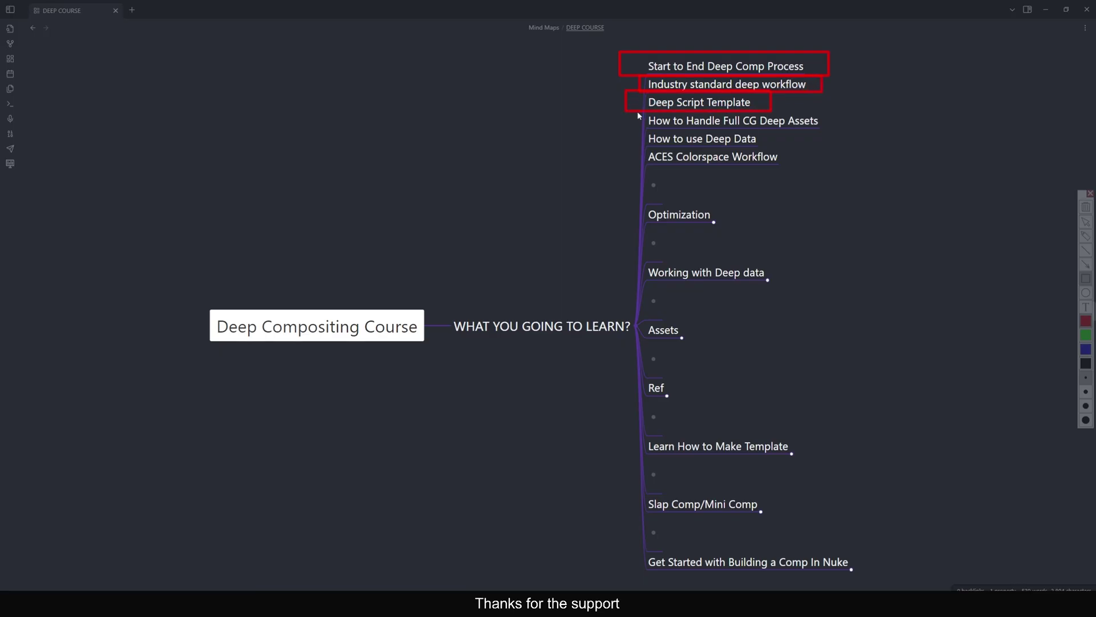
drag(638, 112, 820, 130)
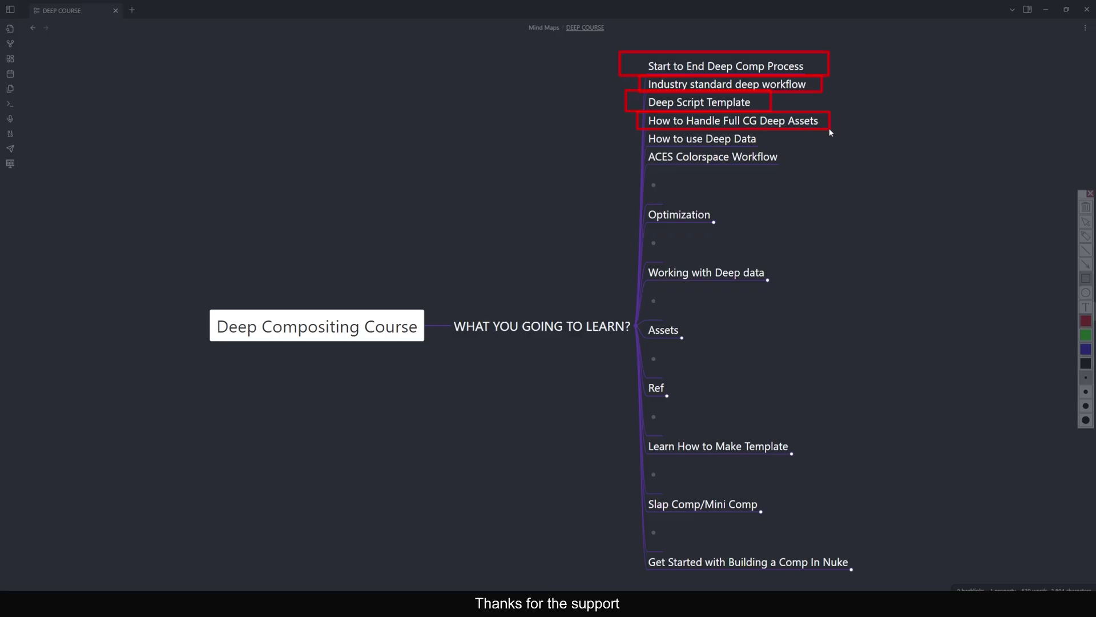
drag(622, 131, 793, 146)
drag(622, 146, 811, 167)
Draw green boxes around the Optimization, Working with Deep data and Assets topics
click(1086, 335)
drag(614, 201, 739, 234)
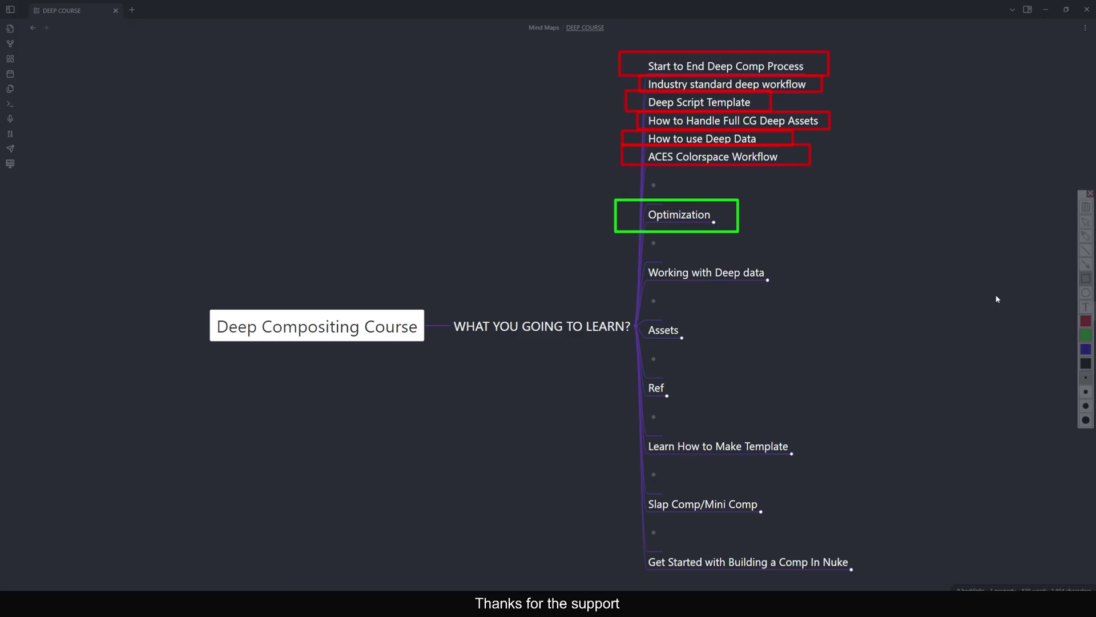
drag(621, 254, 795, 292)
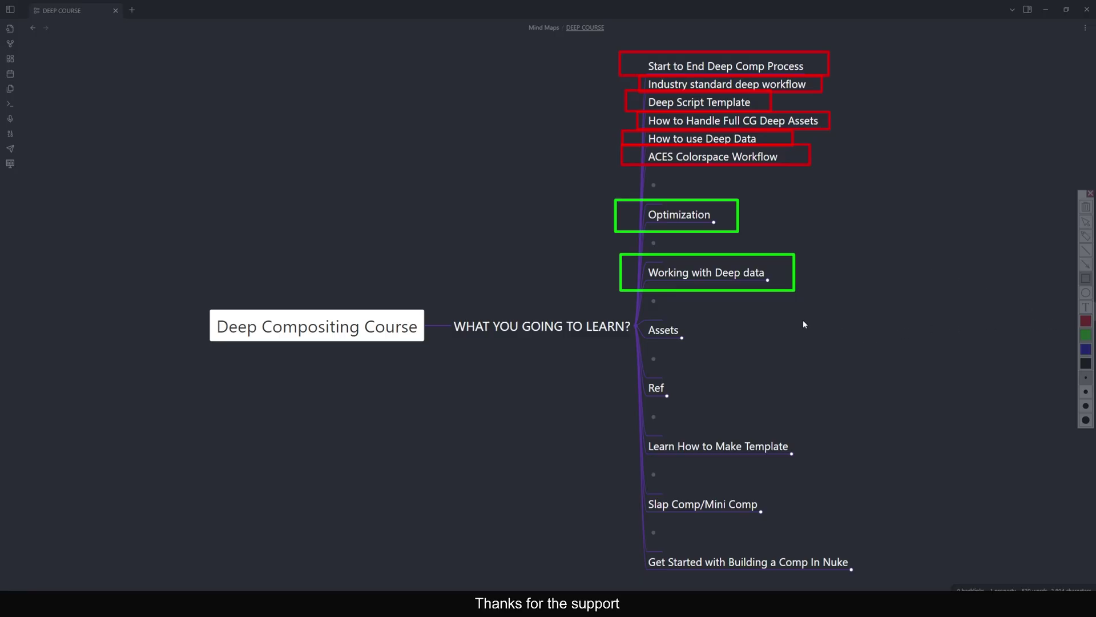
mouse_move(623, 313)
mouse_down()
mouse_move(666, 339)
mouse_move(733, 346)
mouse_up()
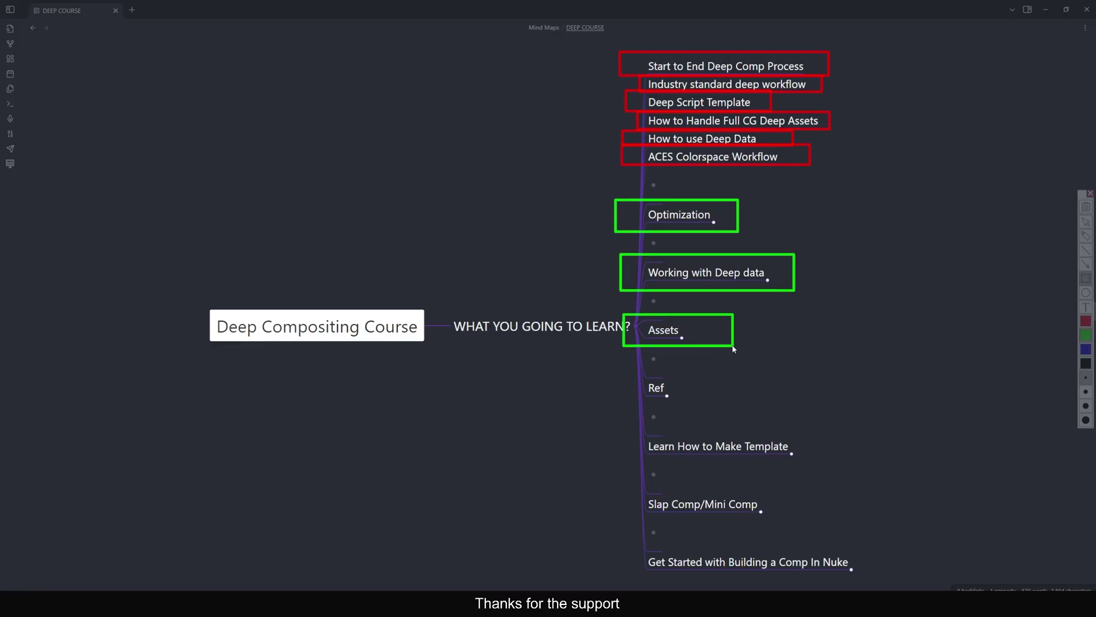
Draw blue boxes around each topic from Ref to Get Started with Building a Comp In Nuke, and clear all drawn boxes
click(1086, 349)
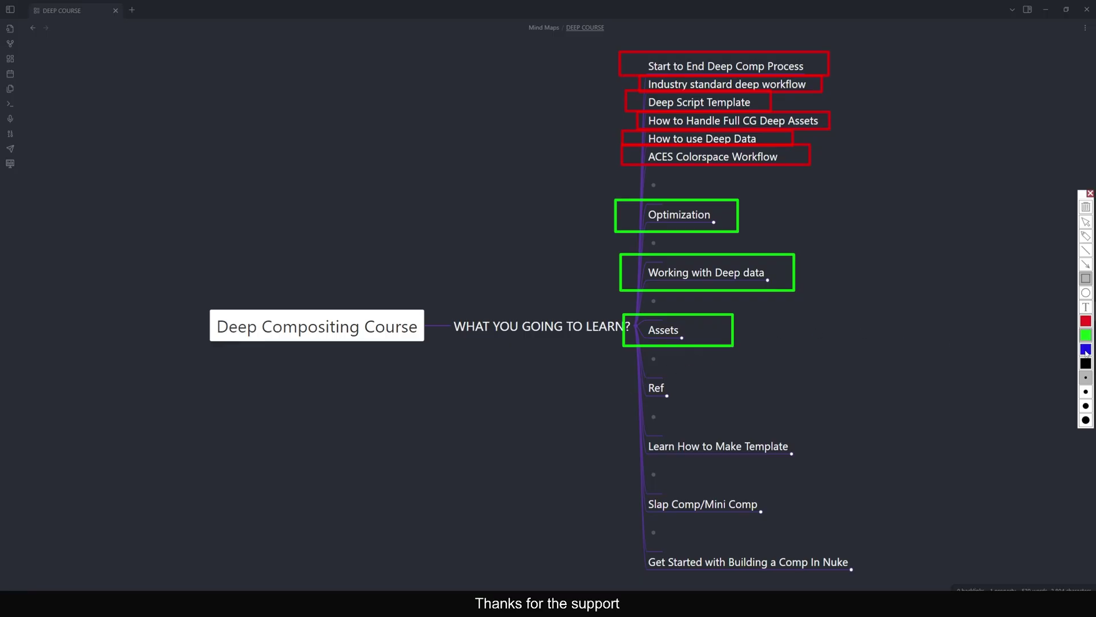
drag(606, 362, 733, 405)
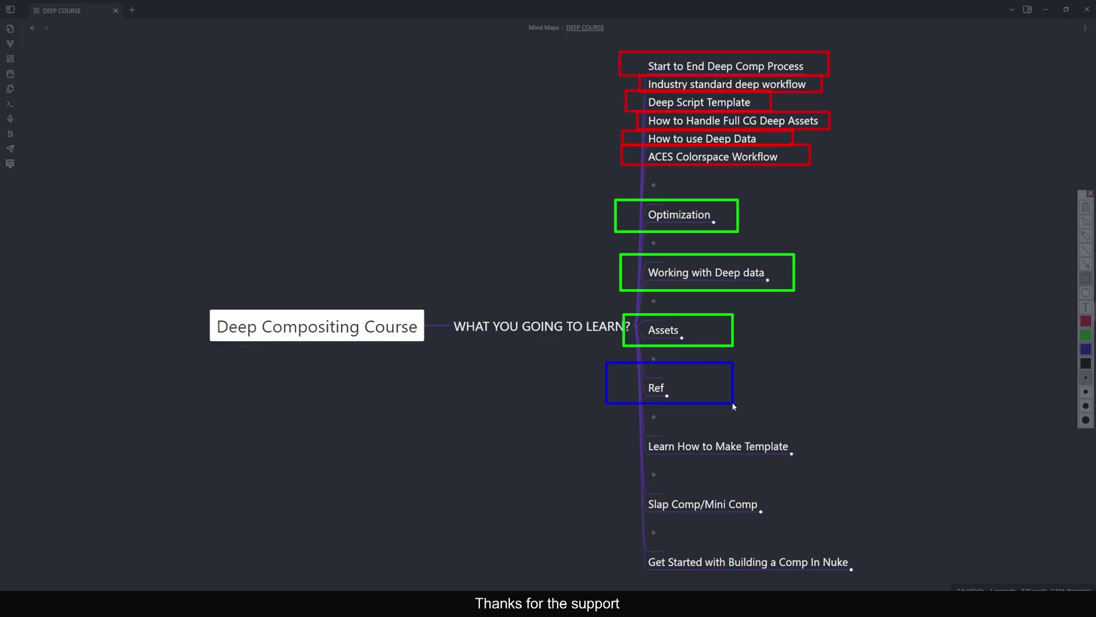
drag(614, 424, 818, 458)
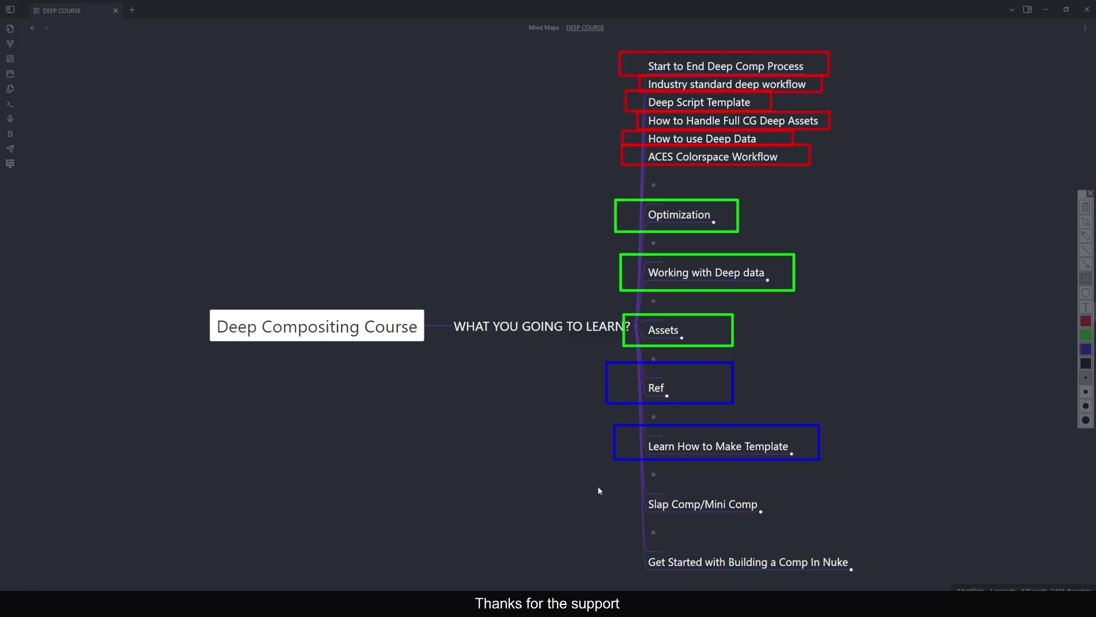
drag(597, 487, 793, 524)
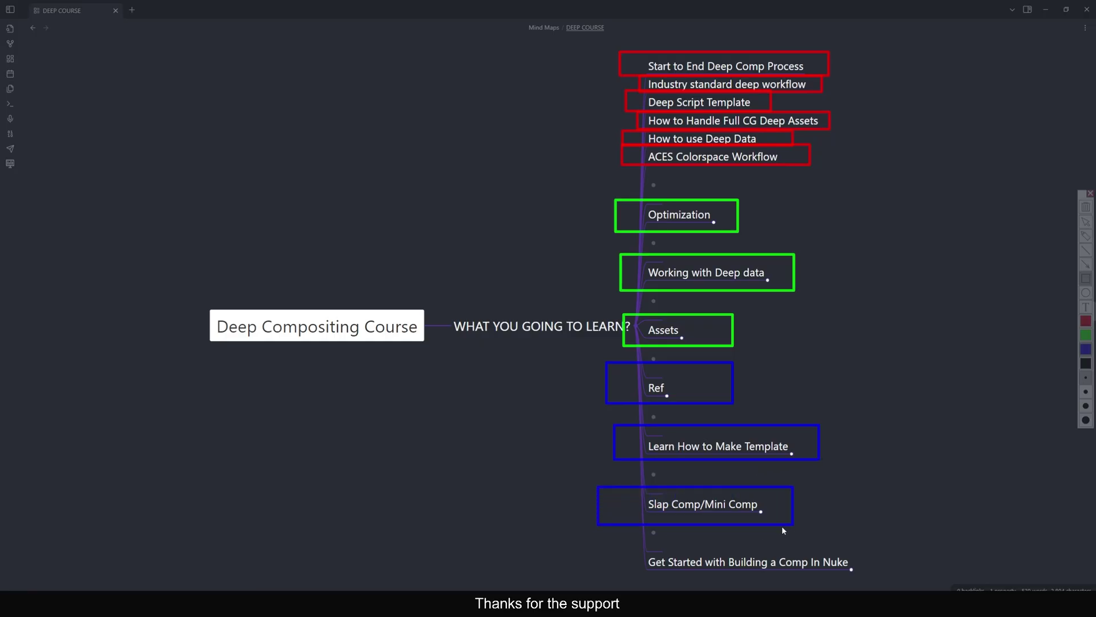
drag(606, 543, 896, 576)
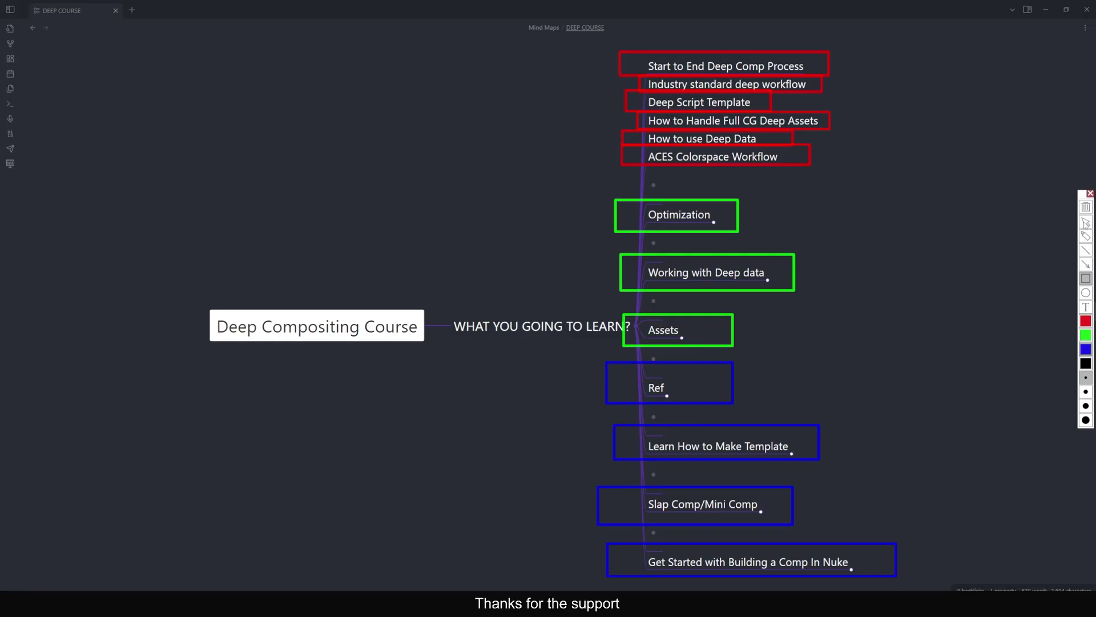
click(1086, 221)
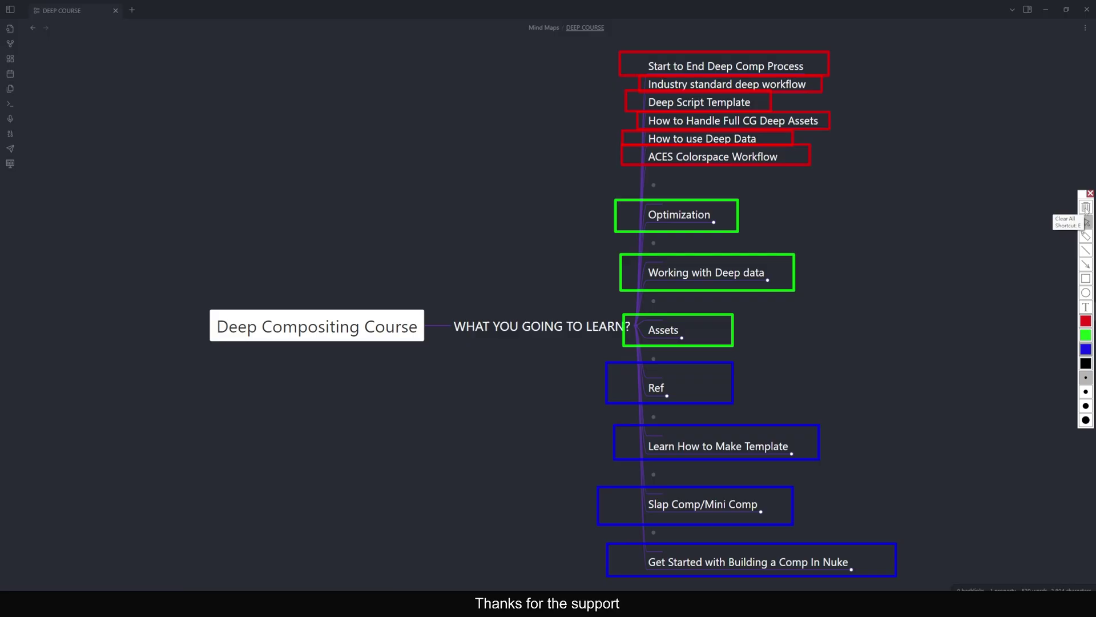
click(1086, 209)
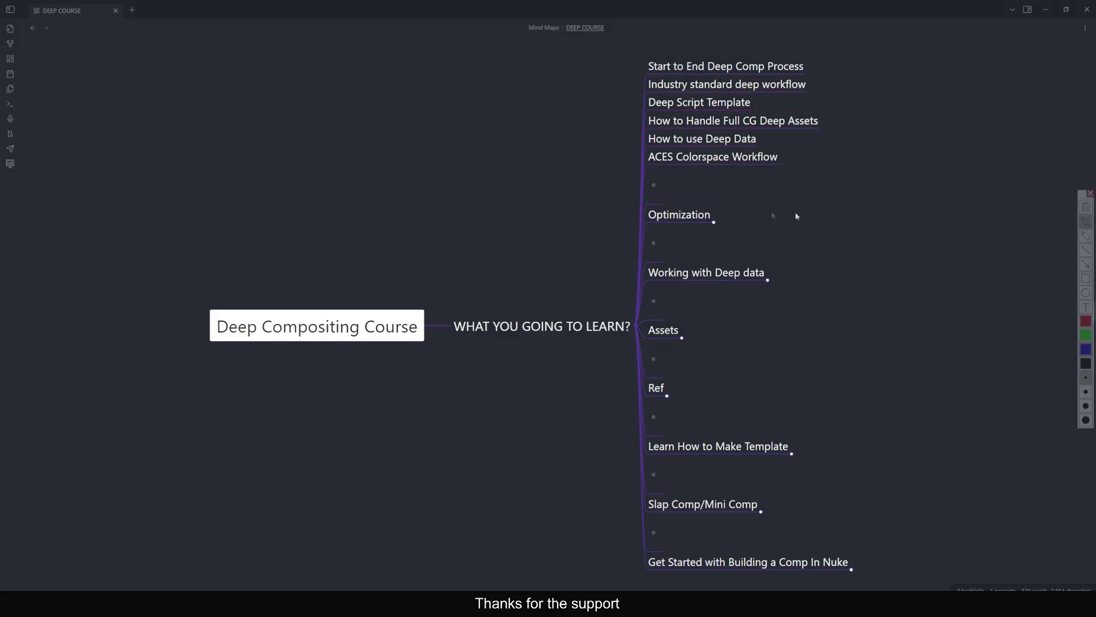
Examine the opening topics from Start to End Deep Comp Process to ACES Colorspace Workflow up close
drag(735, 120, 714, 242)
scroll(714, 242, up, 3)
scroll(715, 255, down, 2)
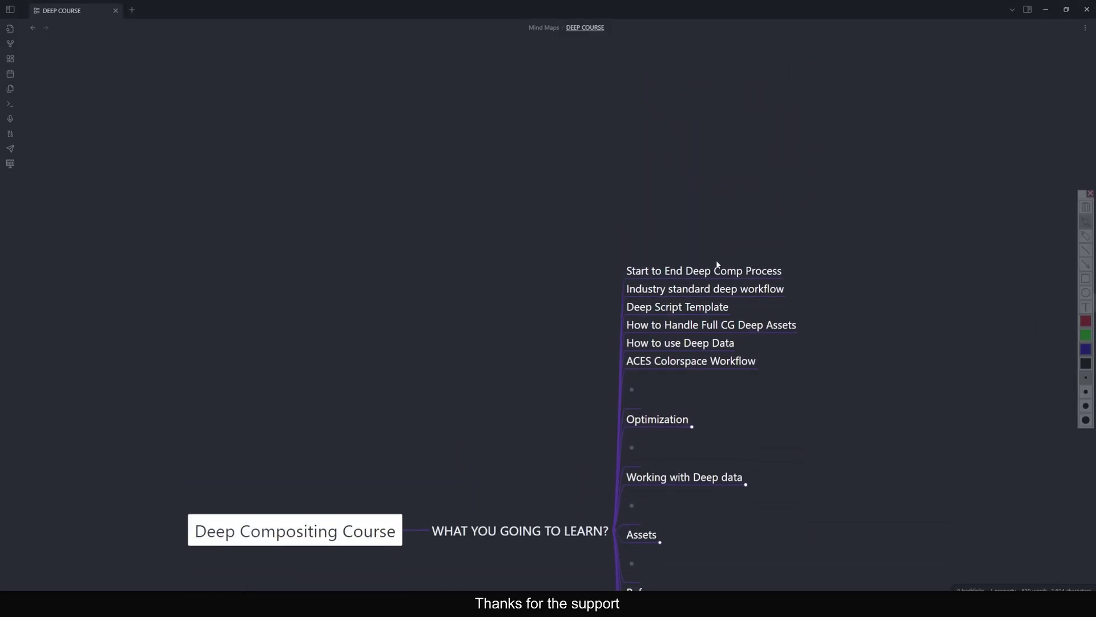
scroll(718, 265, up, 4)
drag(888, 297, 849, 364)
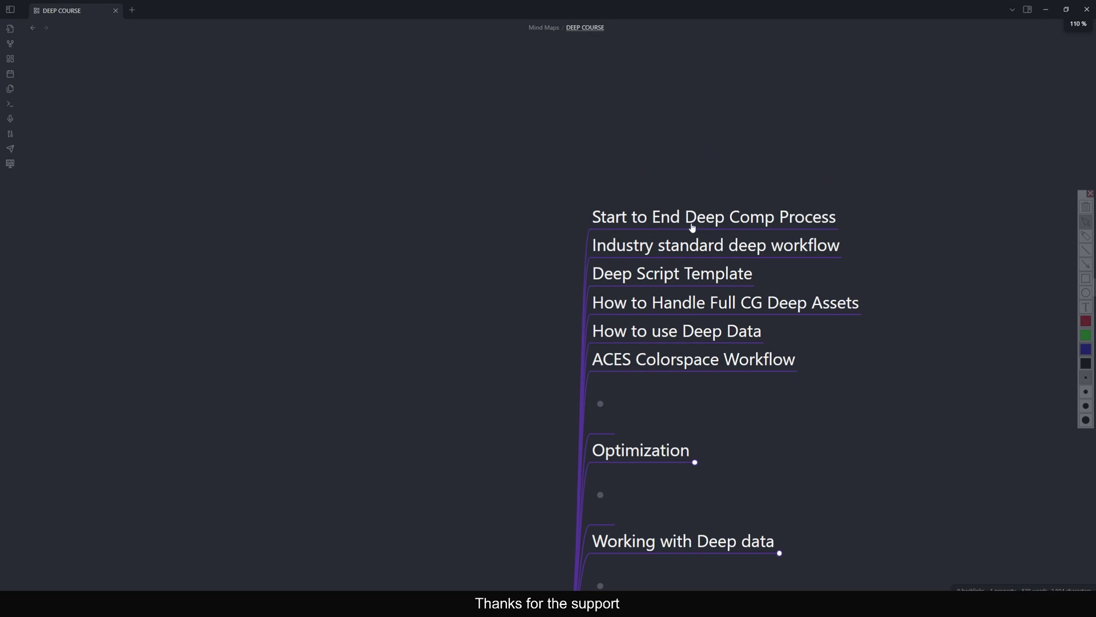
drag(930, 279, 902, 236)
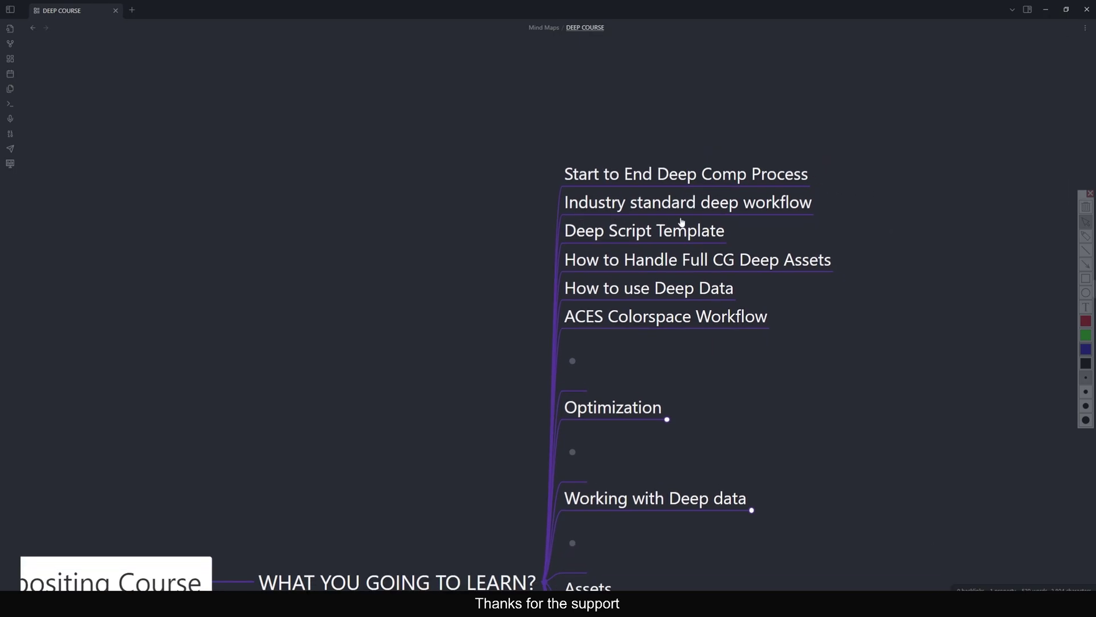
scroll(811, 222, down, 2)
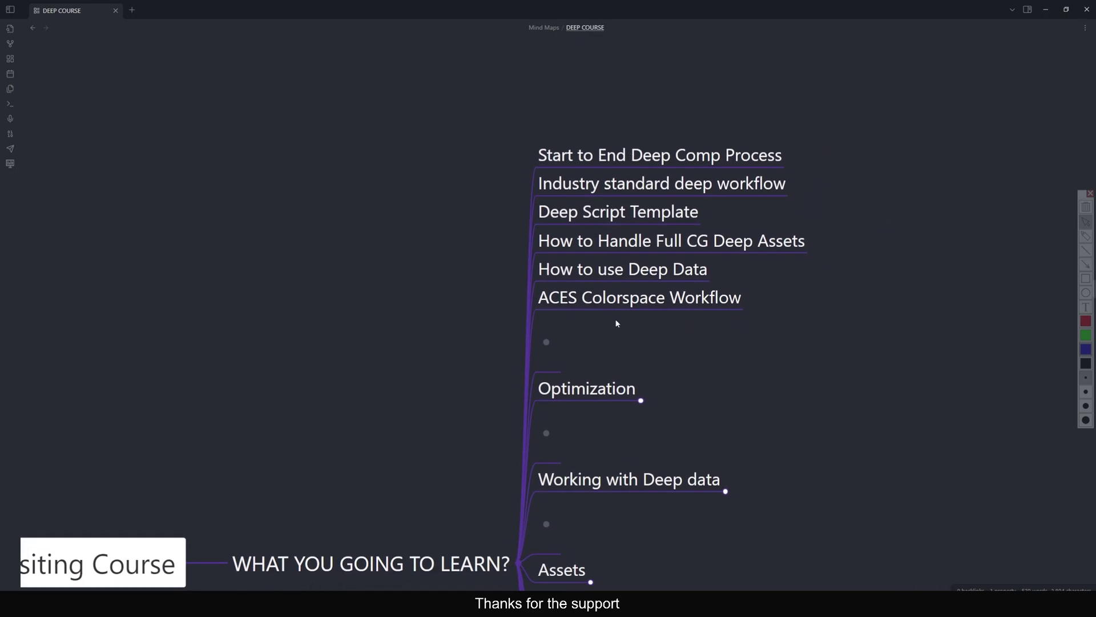
scroll(705, 375, down, 2)
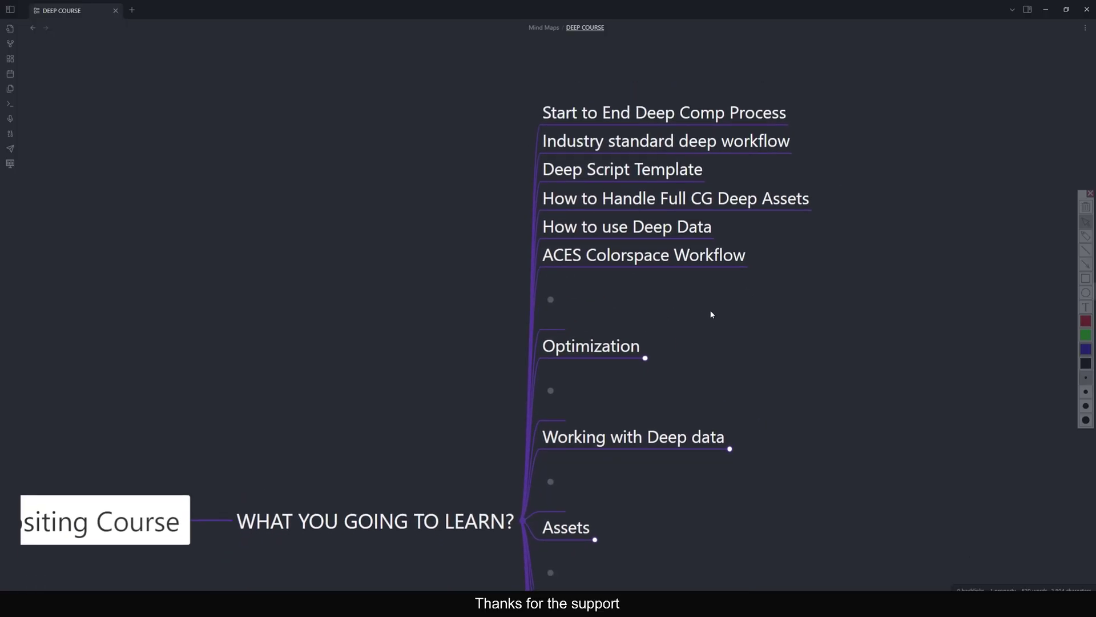
scroll(711, 314, down, 2)
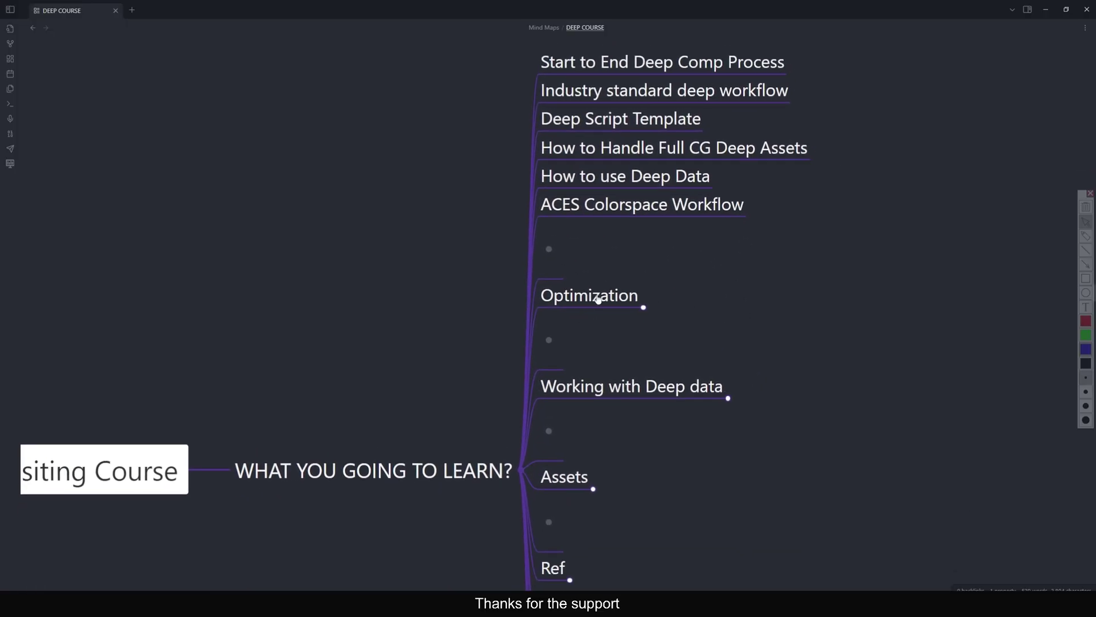
Expand the Optimization topic and examine its three subtopics
click(643, 308)
click(810, 389)
scroll(811, 389, up, 1)
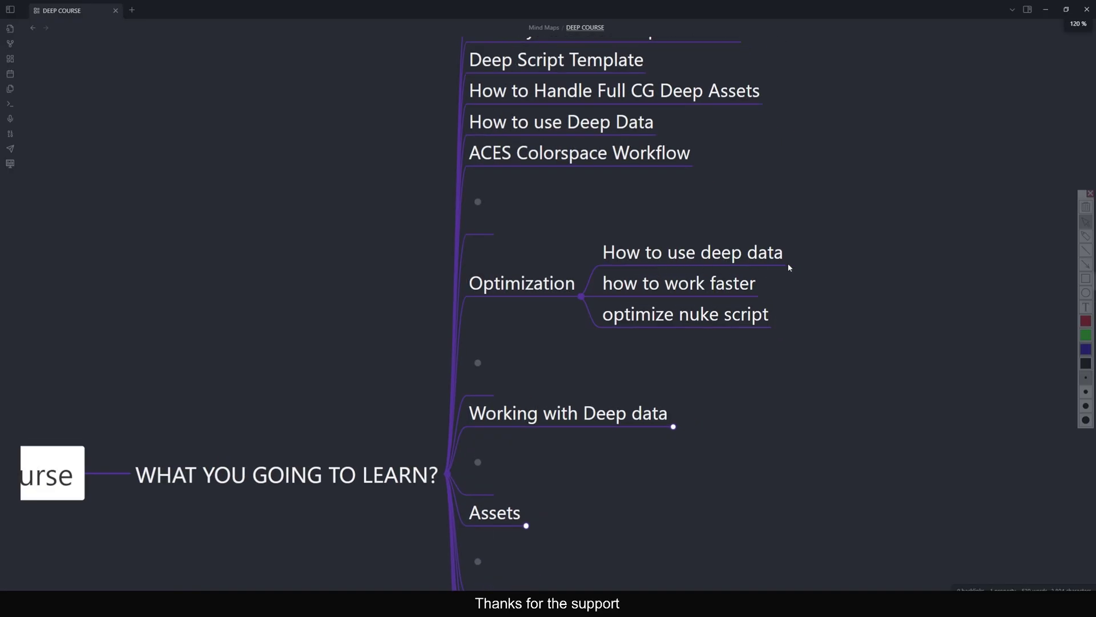
mouse_move(849, 303)
mouse_down()
mouse_move(826, 298)
mouse_move(836, 296)
mouse_up()
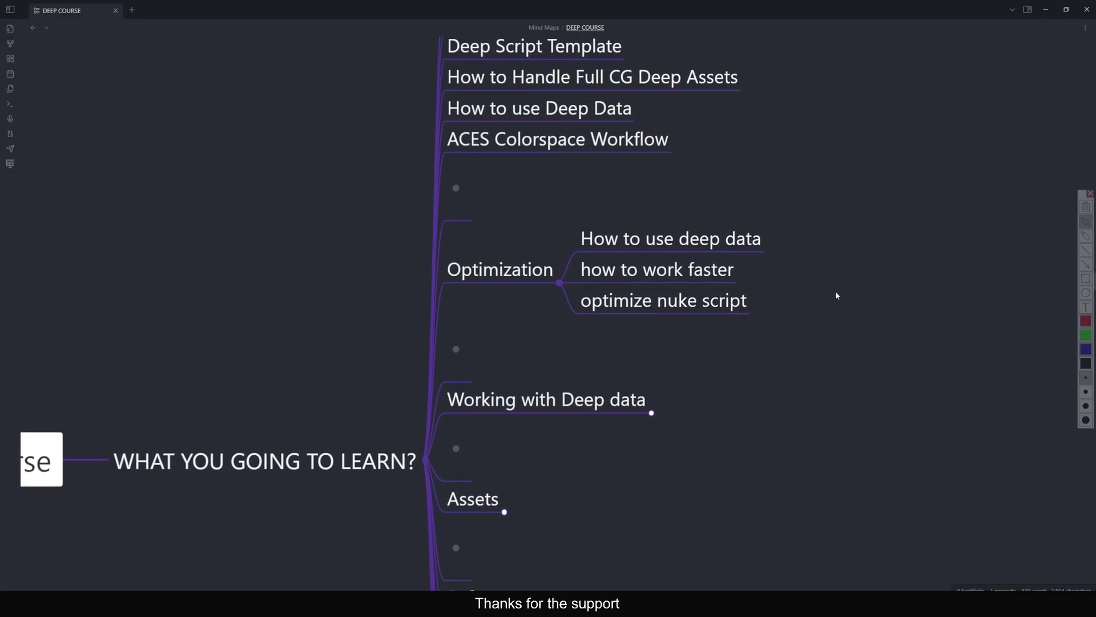
scroll(763, 309, up, 1)
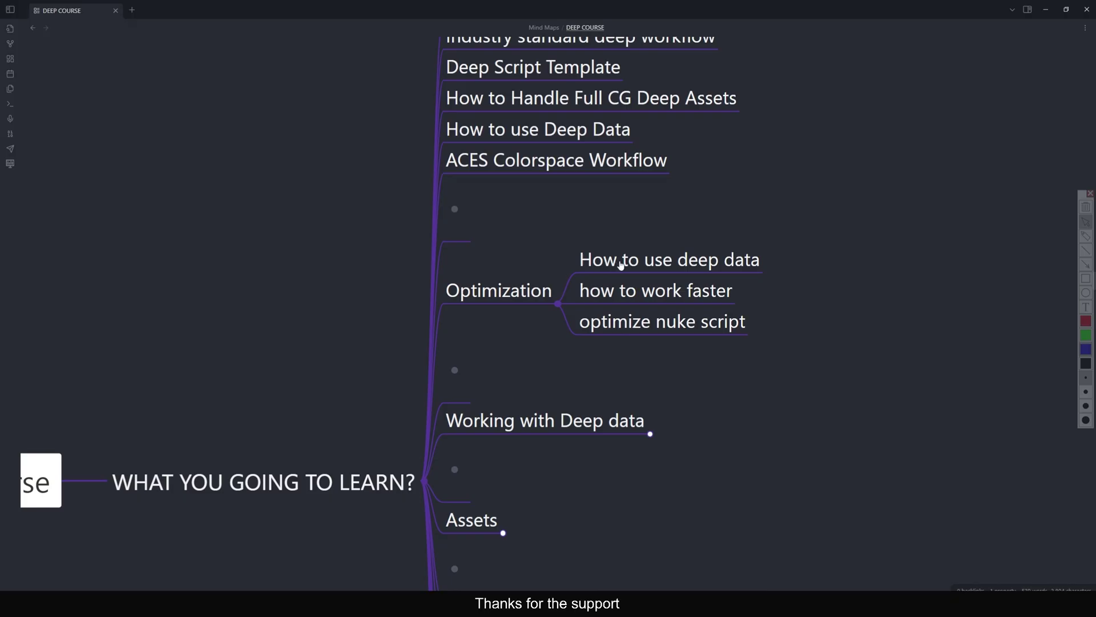
mouse_move(597, 244)
mouse_down()
mouse_move(752, 278)
mouse_move(582, 220)
mouse_up()
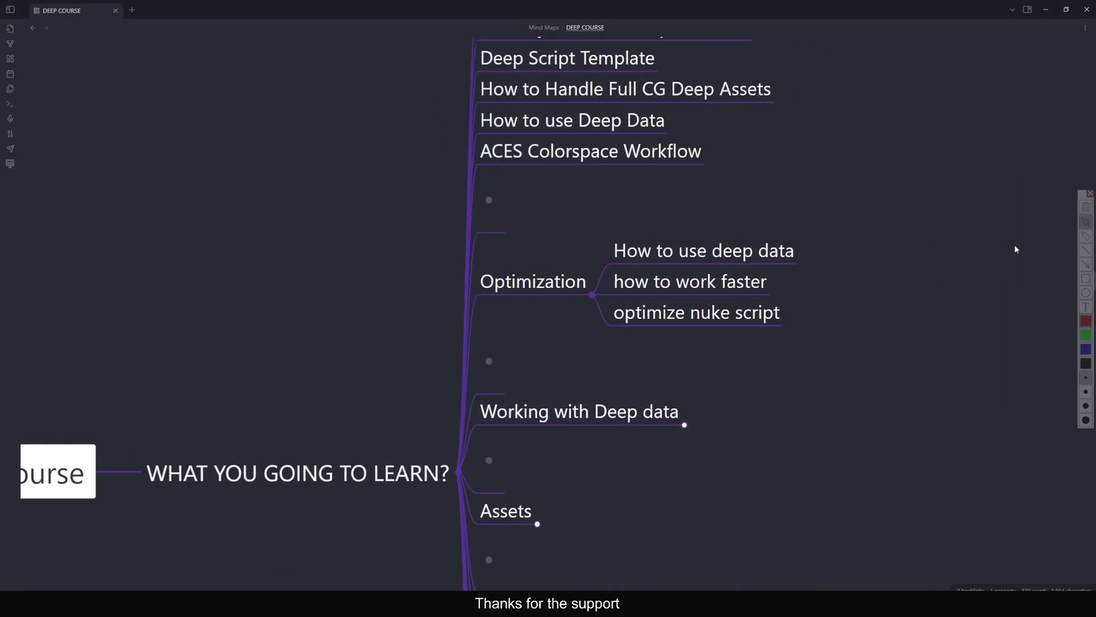
Box How to use deep data in red and how to work faster and optimize nuke script in green, and clear the boxes
click(1086, 277)
drag(588, 227, 840, 265)
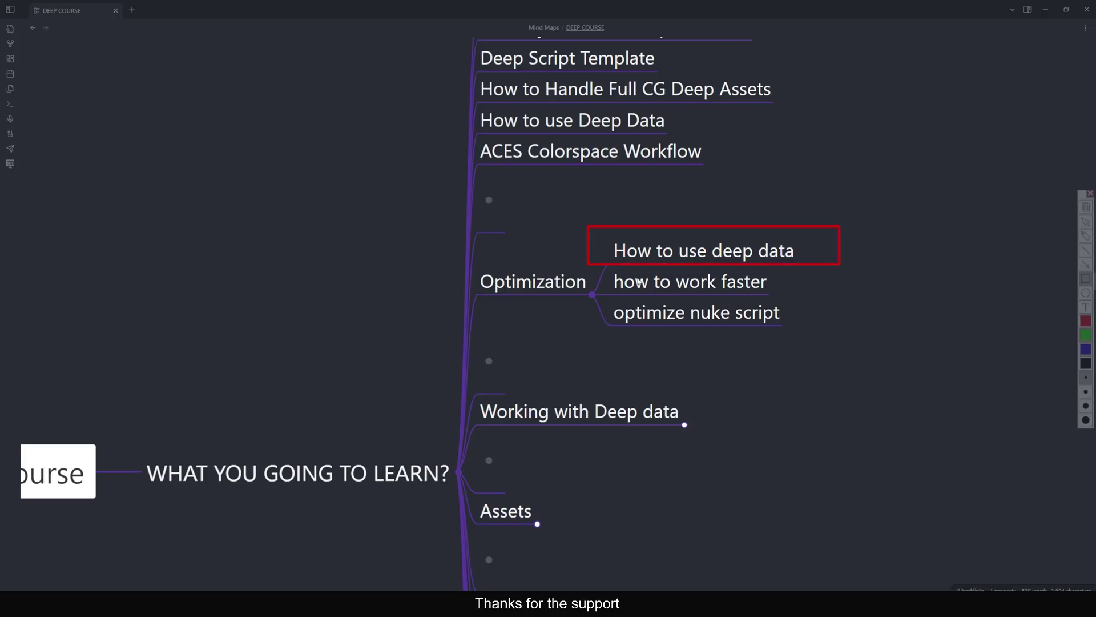
drag(598, 264, 798, 296)
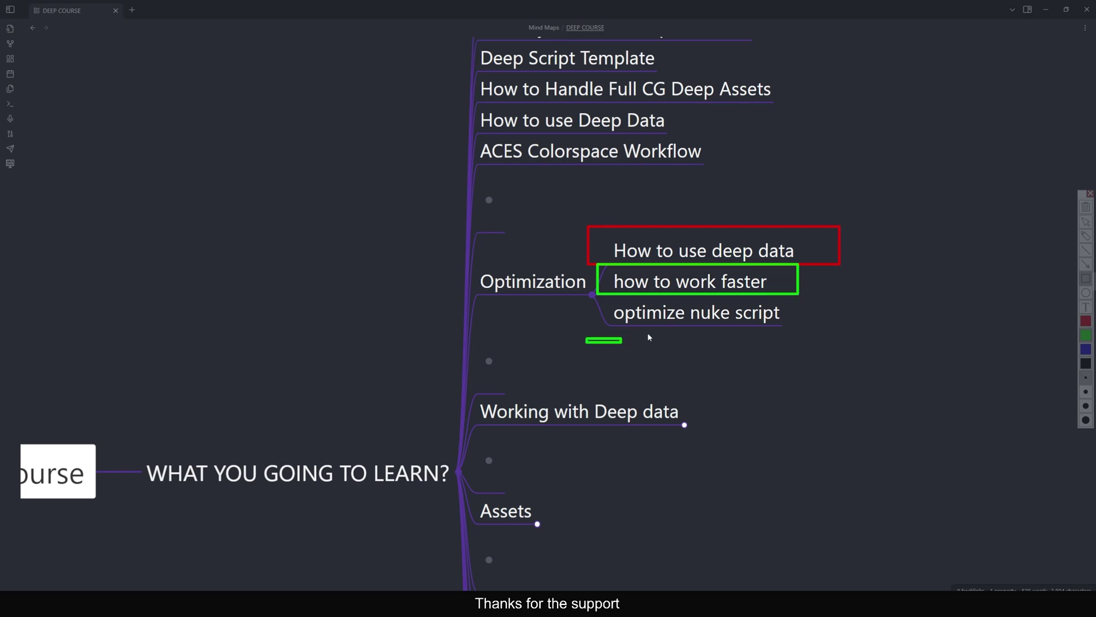
drag(648, 336, 823, 304)
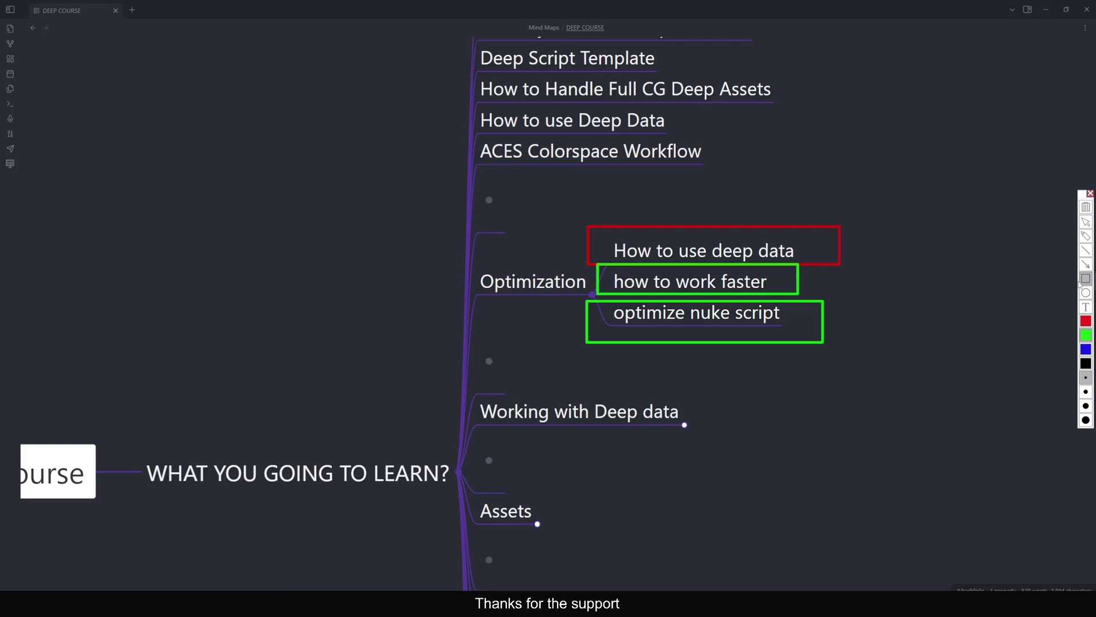
click(1086, 207)
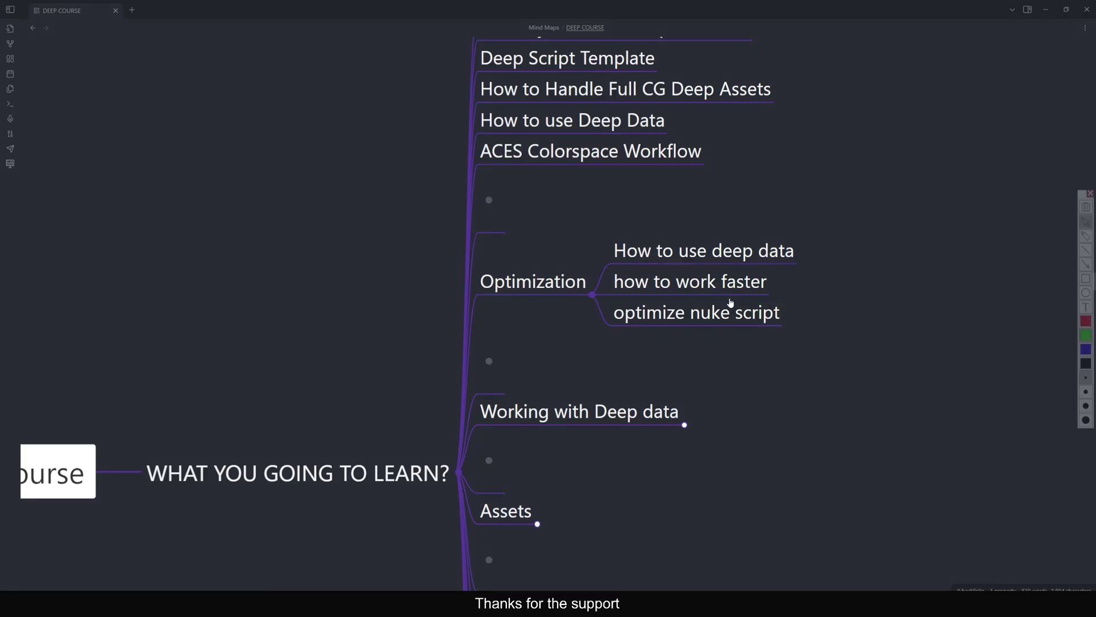
click(1090, 193)
Collapse the Optimization topic and expand Working with Deep data
click(592, 294)
drag(695, 426, 714, 337)
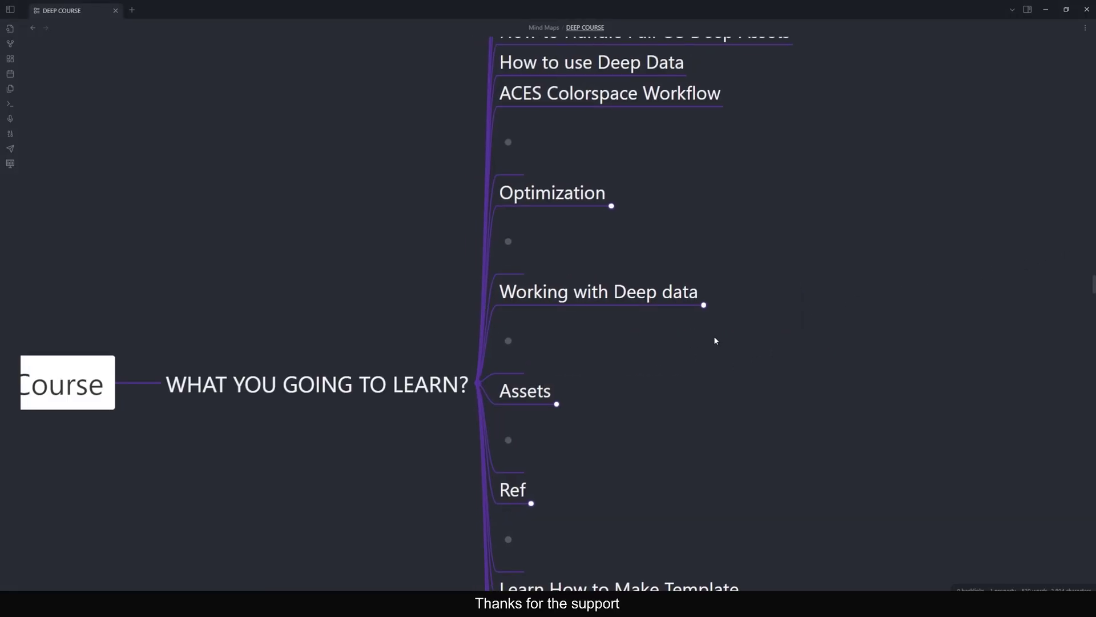
click(704, 305)
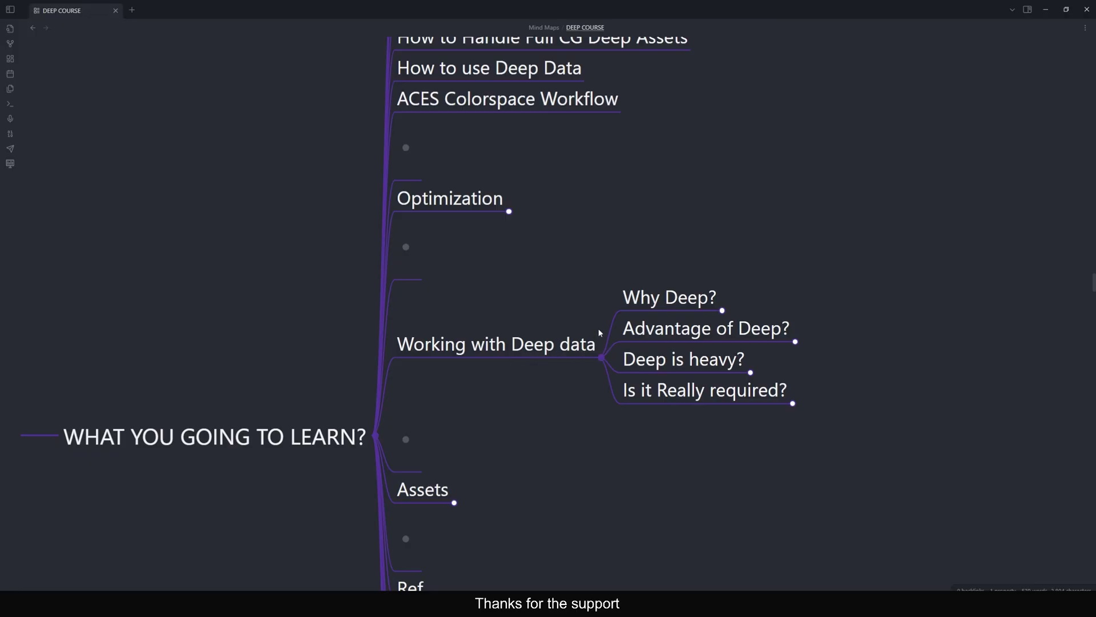
Expand Why Deep? under Working with Deep data and read its explanation
click(723, 310)
drag(876, 347, 639, 414)
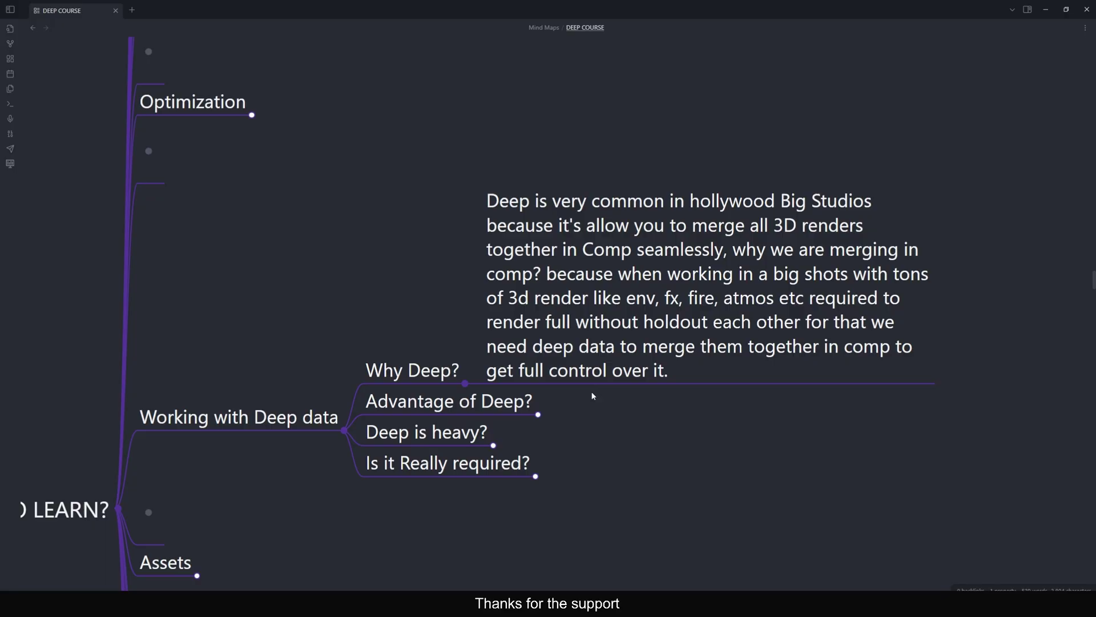
drag(648, 412, 727, 414)
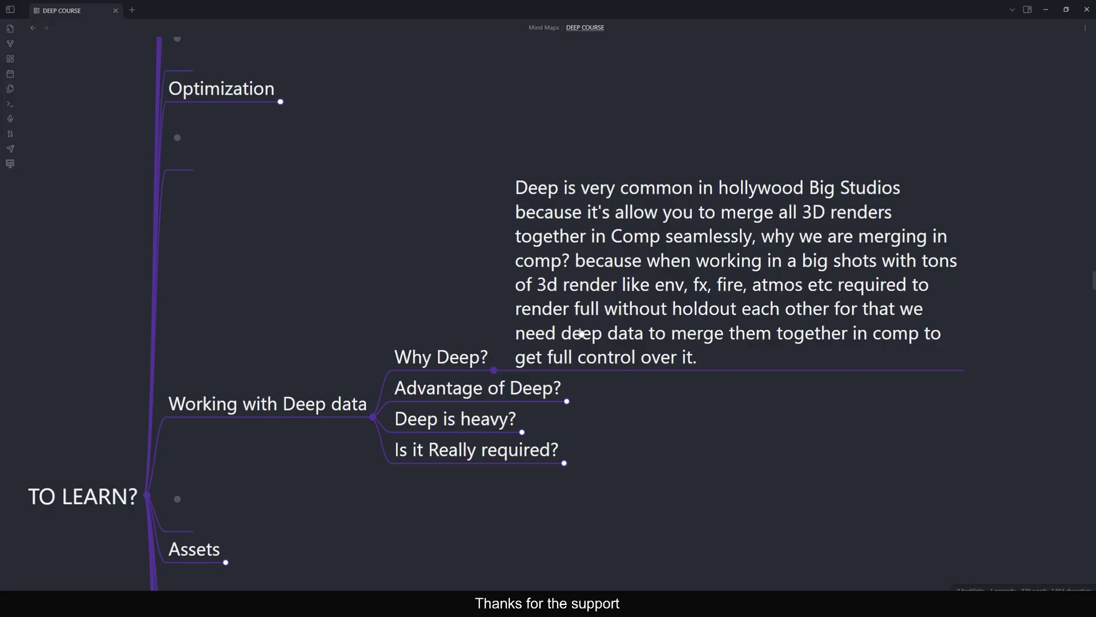
drag(639, 413, 697, 391)
drag(531, 256, 508, 286)
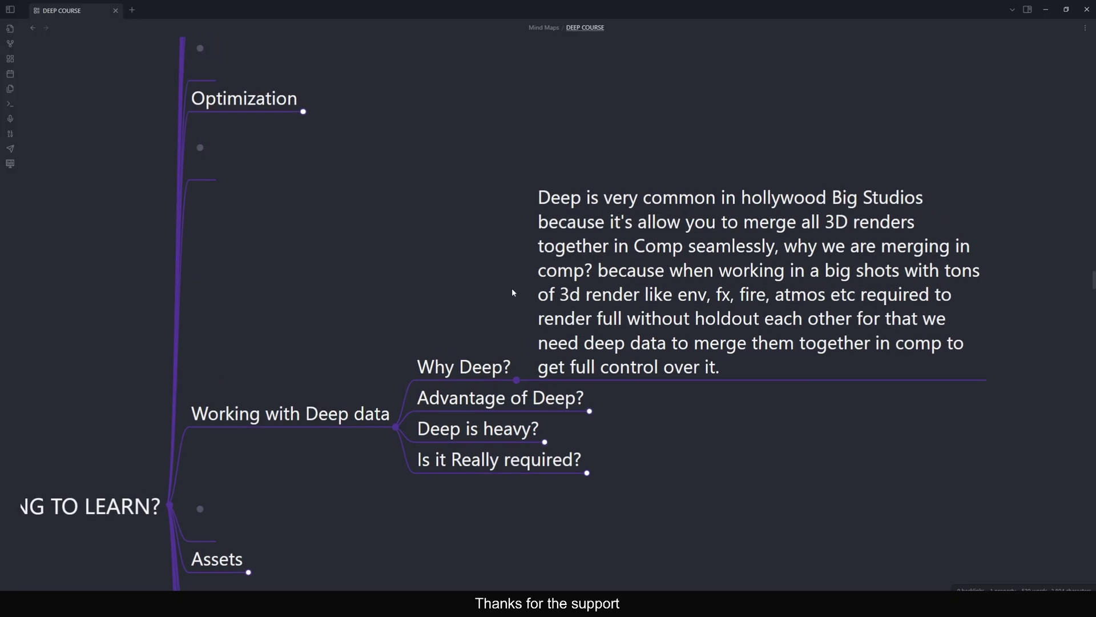
drag(512, 288, 539, 274)
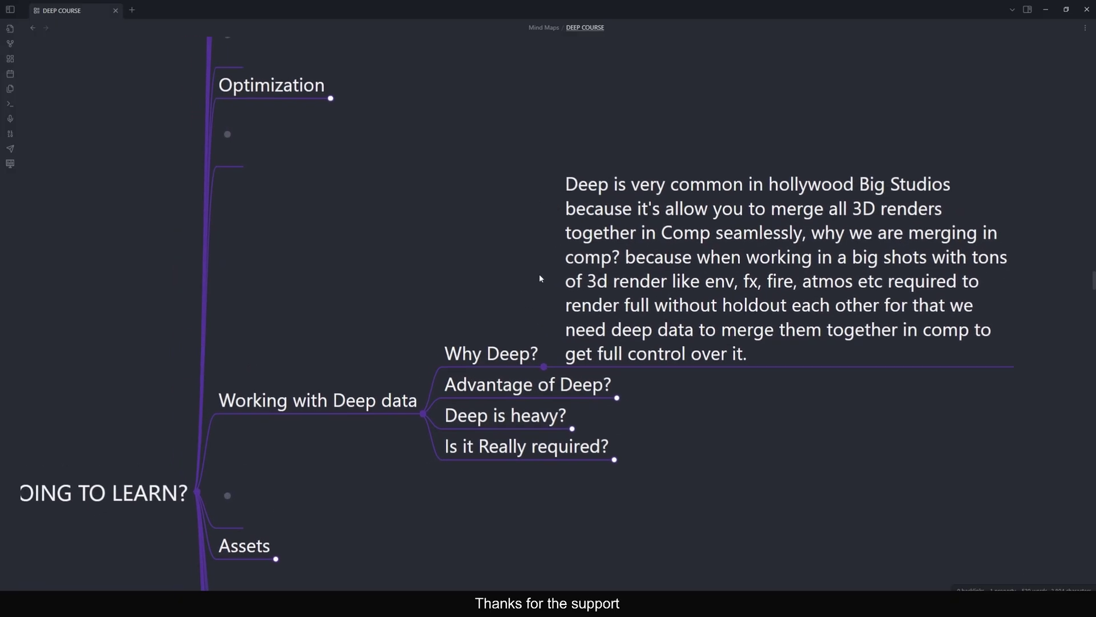
Collapse Why Deep? and expand Advantage of Deep? under Working with Deep data
click(543, 363)
drag(803, 436, 797, 391)
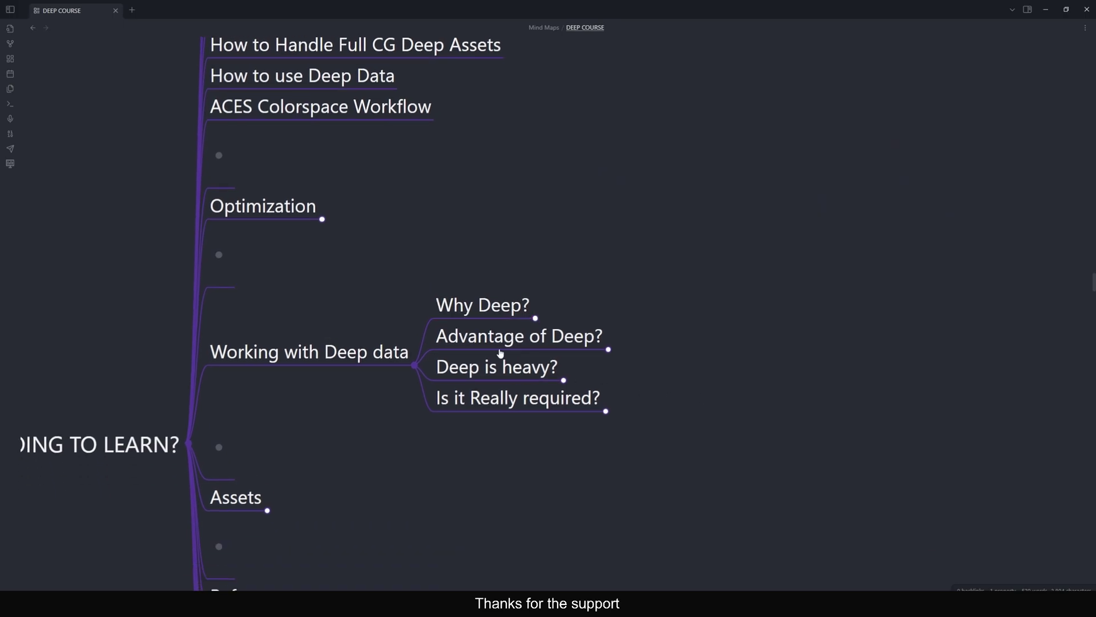
click(609, 350)
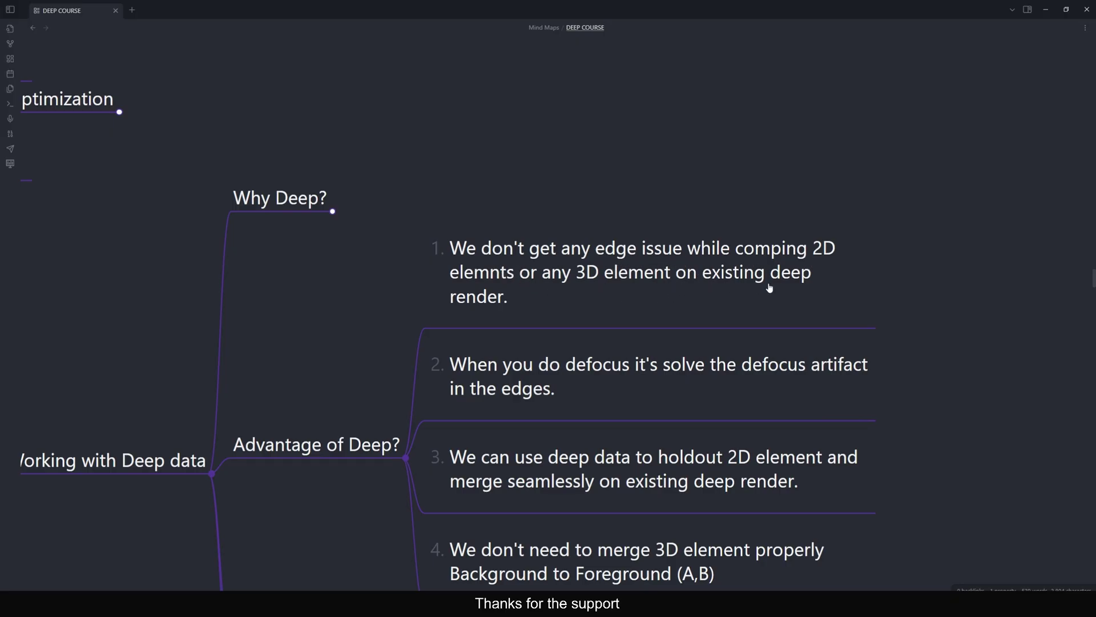
Examine the four numbered points under Advantage of Deep?
drag(390, 297, 458, 268)
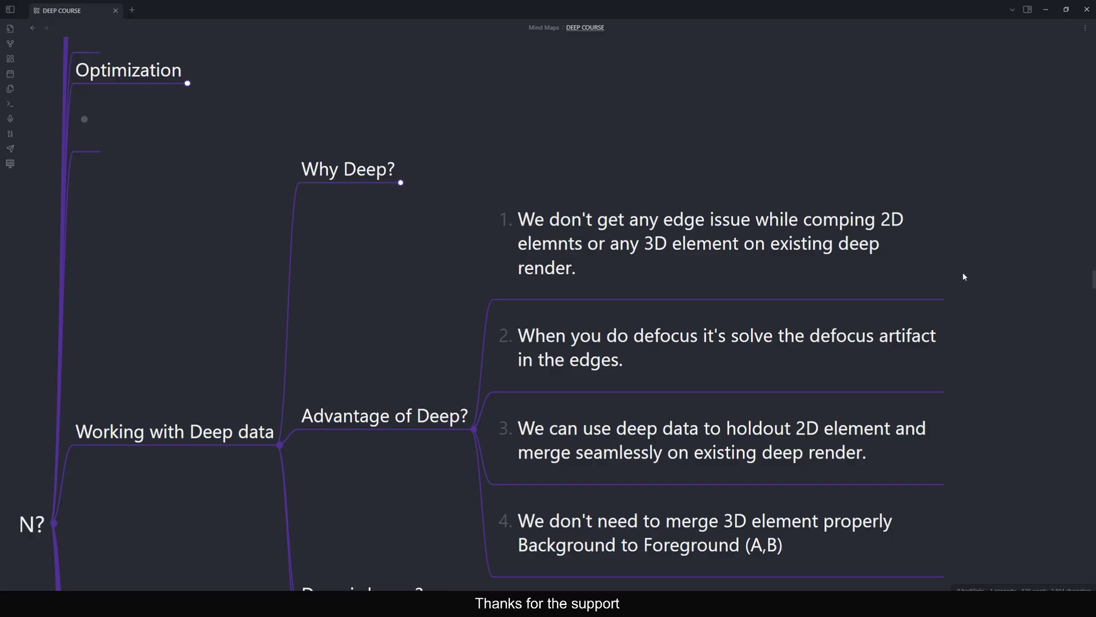
scroll(931, 238, down, 1)
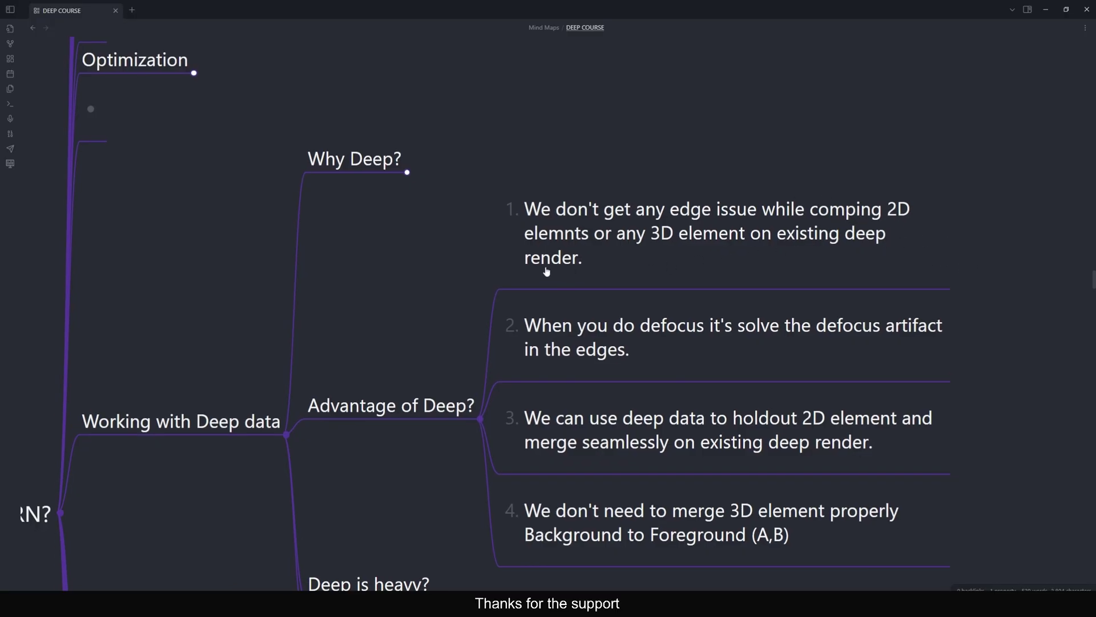
click(667, 273)
drag(419, 284, 392, 227)
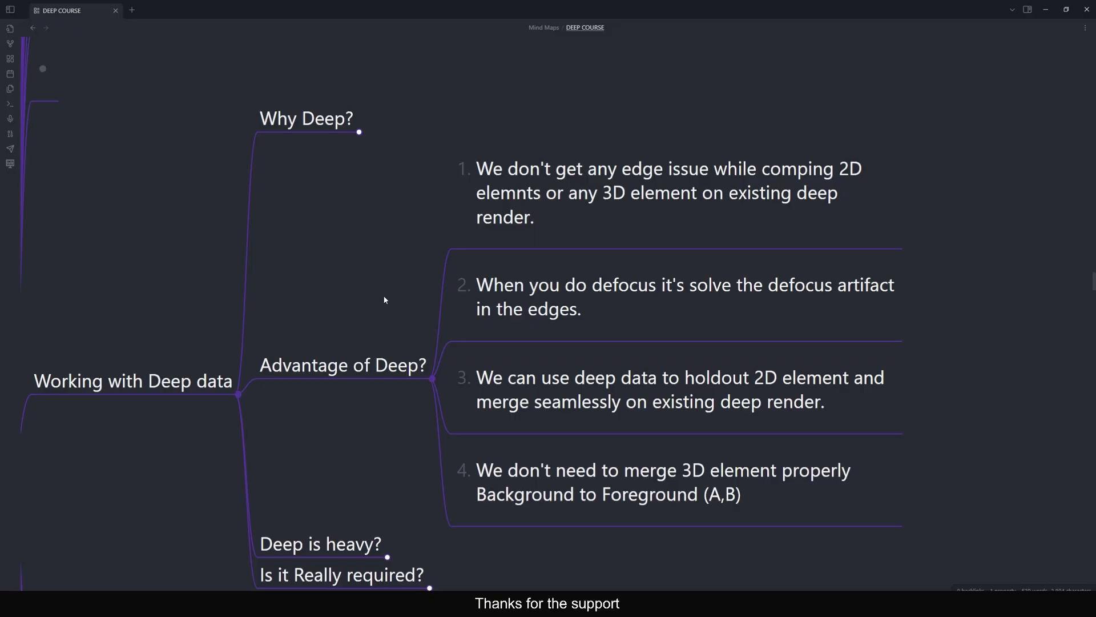
drag(384, 299, 390, 294)
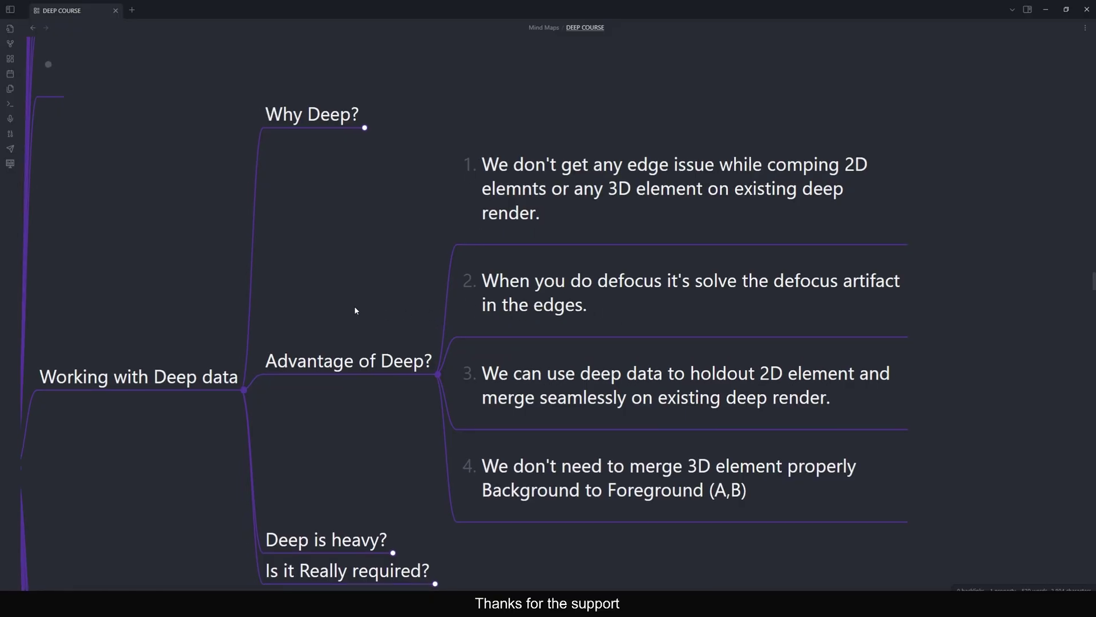
scroll(366, 306, right, 2)
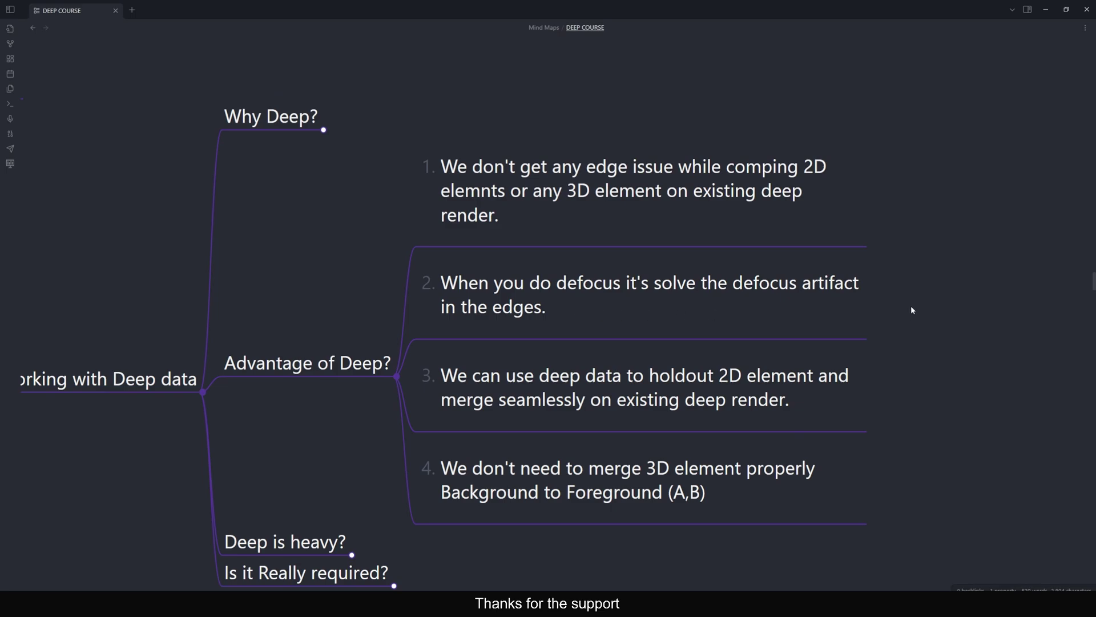
scroll(919, 317, down, 1)
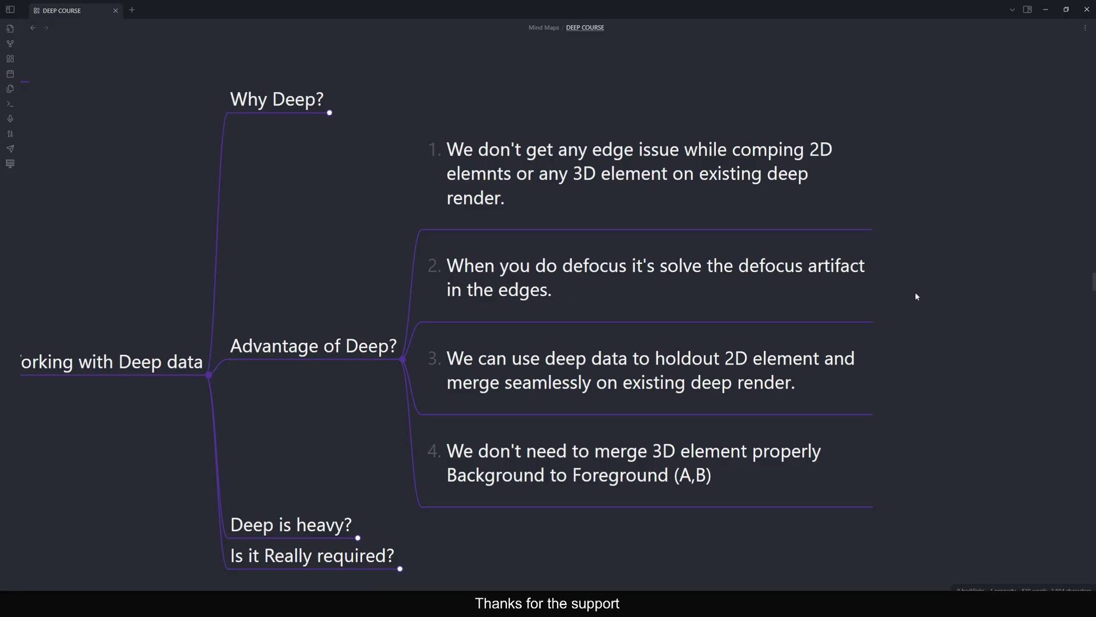
scroll(932, 274, down, 1)
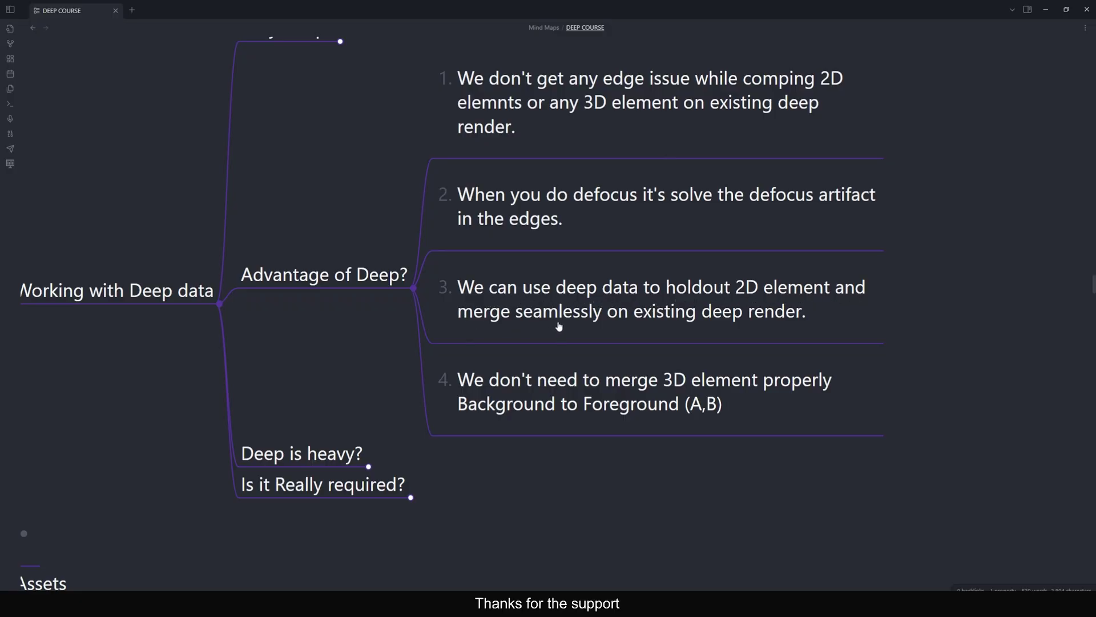
scroll(979, 310, up, 1)
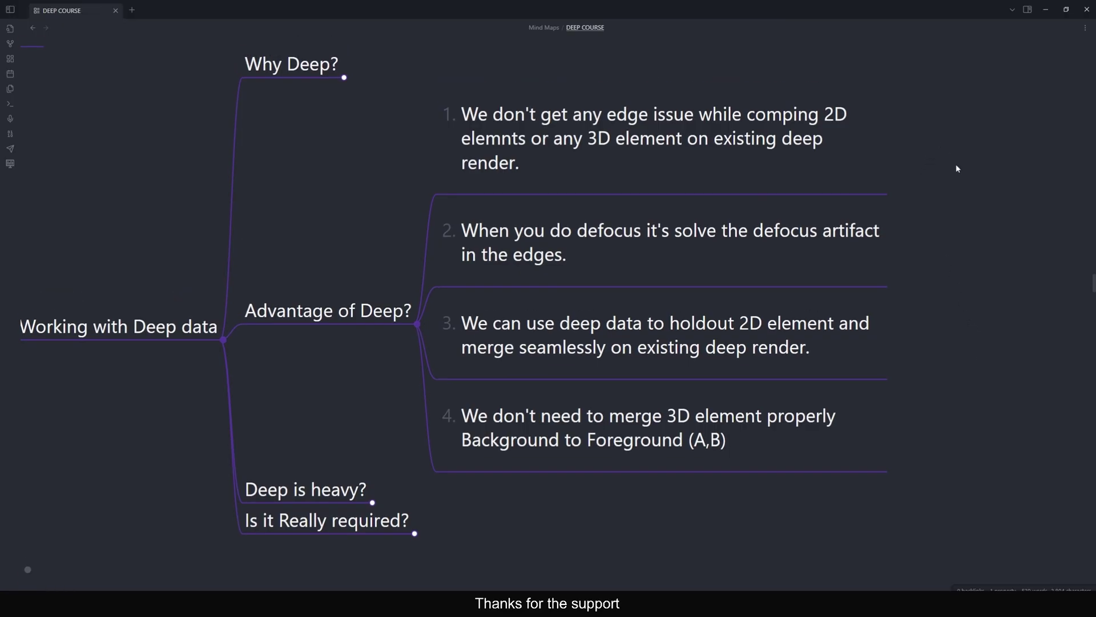
Draw a freehand red arrow from the third Advantage of Deep? point to the first, and clear it
key(ctrl+alt+d)
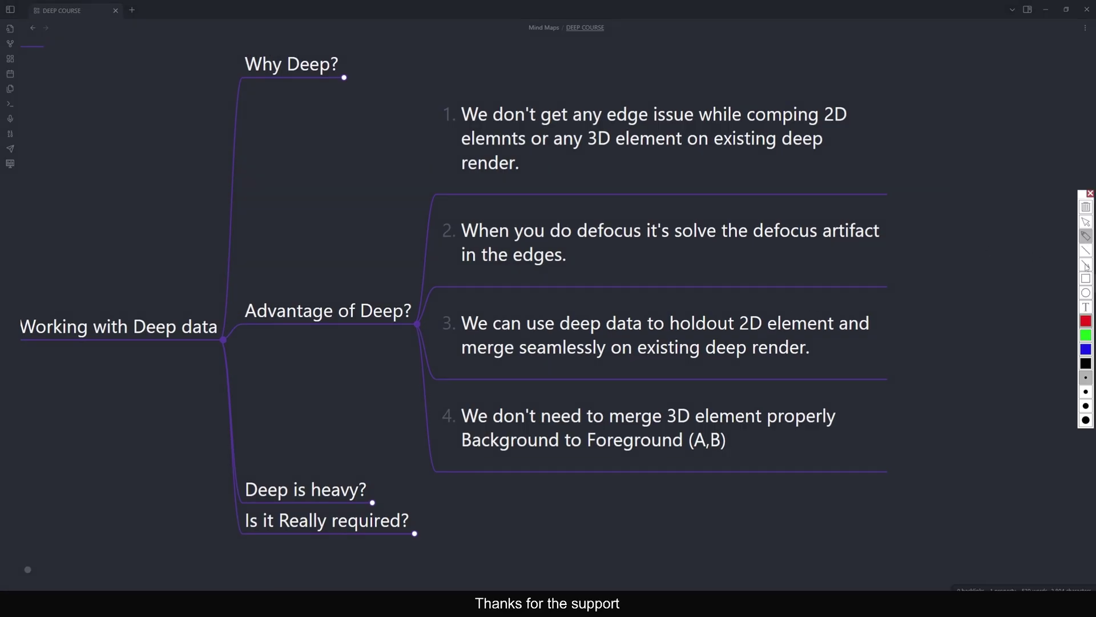
mouse_move(868, 343)
mouse_down()
mouse_move(961, 252)
mouse_move(857, 141)
mouse_up()
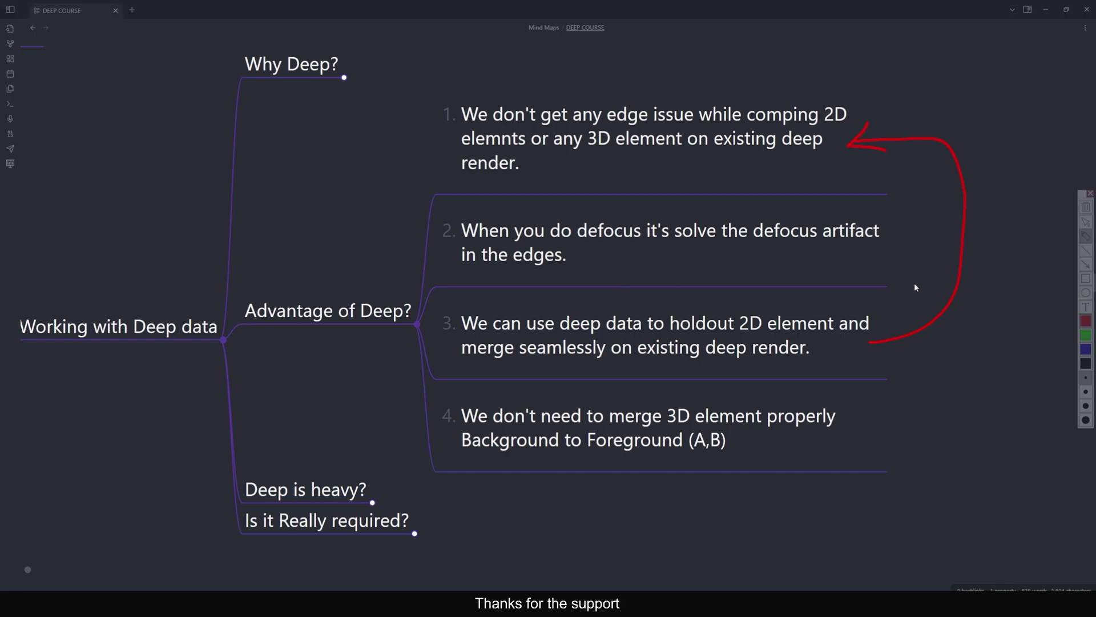
click(1086, 207)
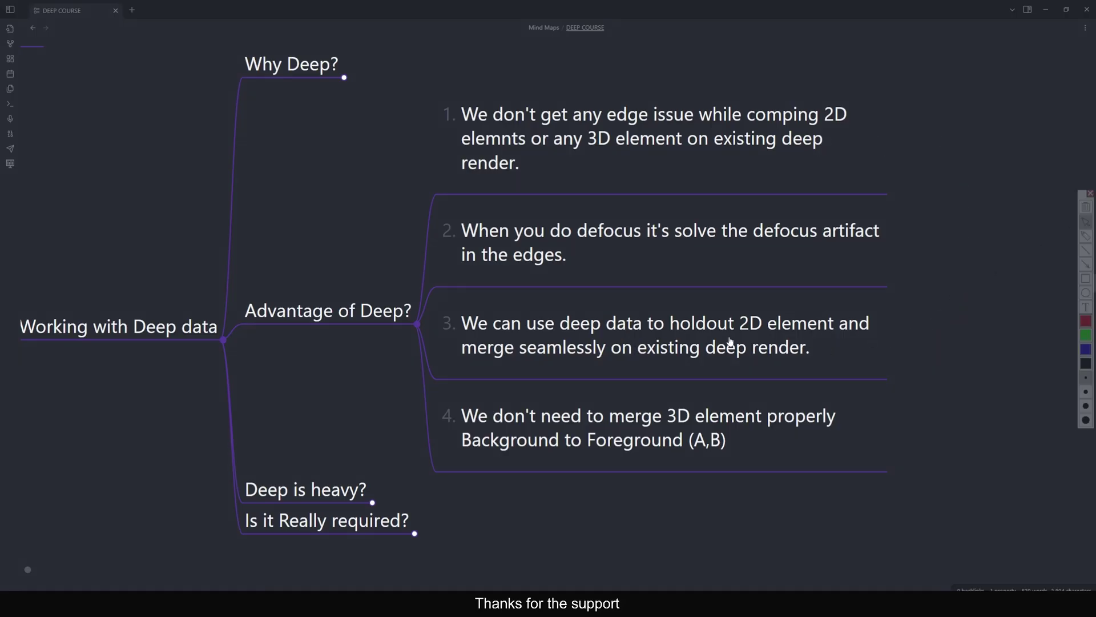
Draw a red tick beside the first advantage, underline "holdout 2D" in the third in red, and leave drawing mode with the marks removed
click(1086, 235)
drag(881, 116, 942, 92)
drag(658, 331, 757, 334)
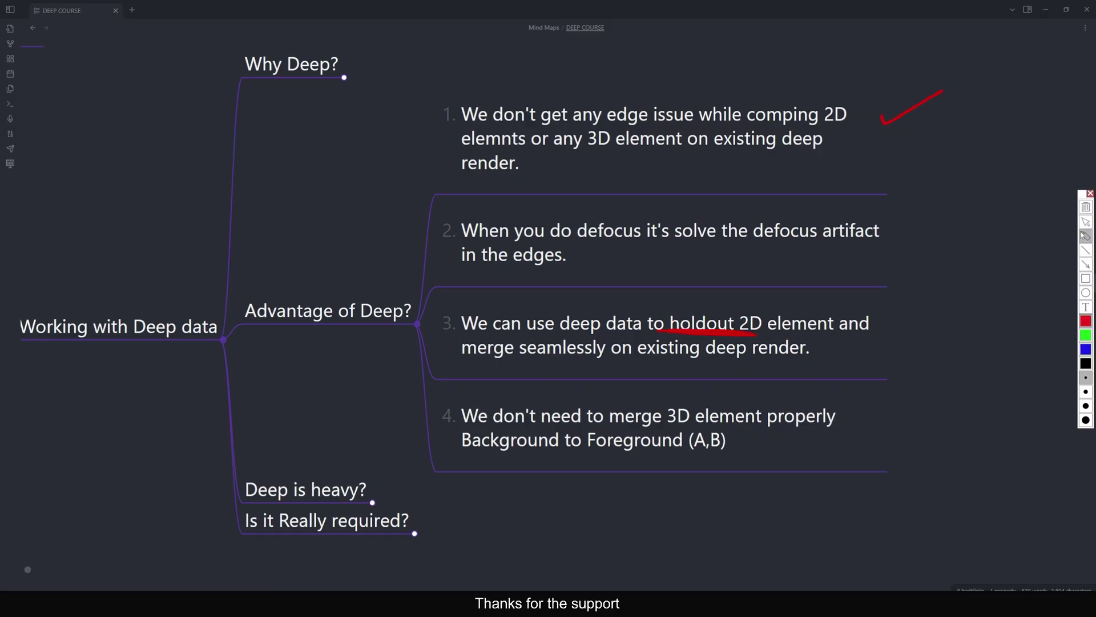
click(1086, 222)
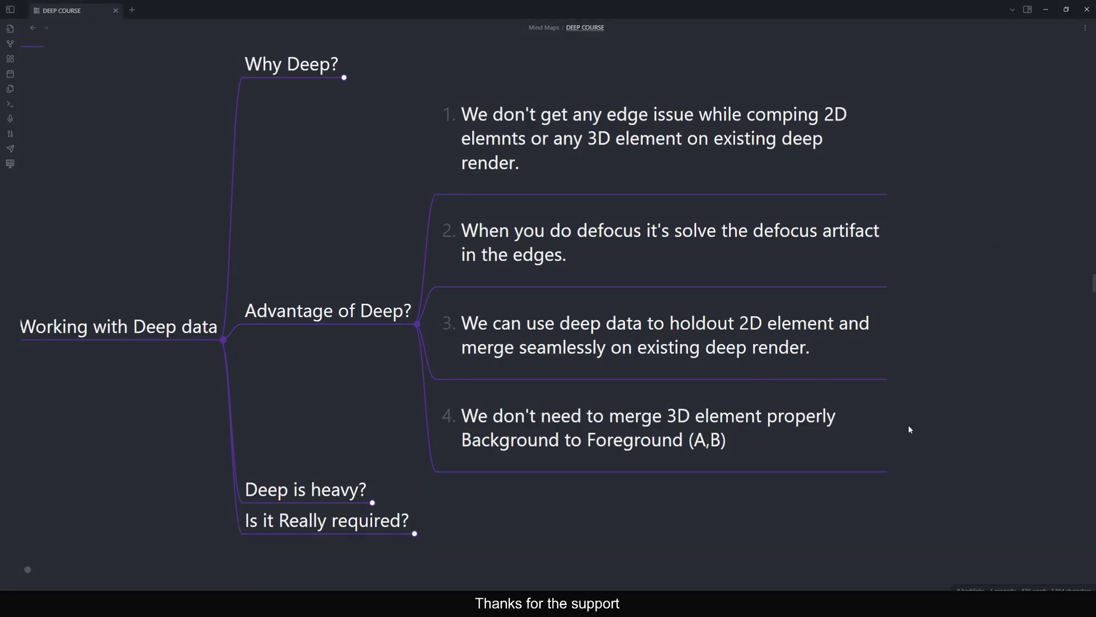
Underline "(A,B)" in the fourth Advantage of Deep? point, clear the mark, and leave drawing mode
scroll(914, 383, down, 3)
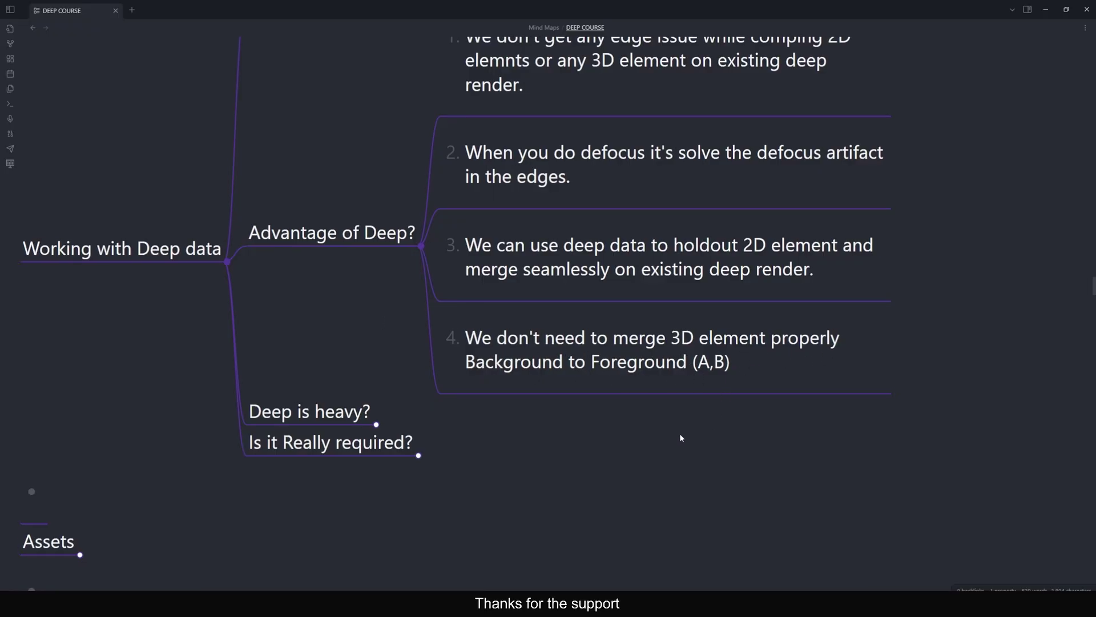
drag(715, 401, 683, 402)
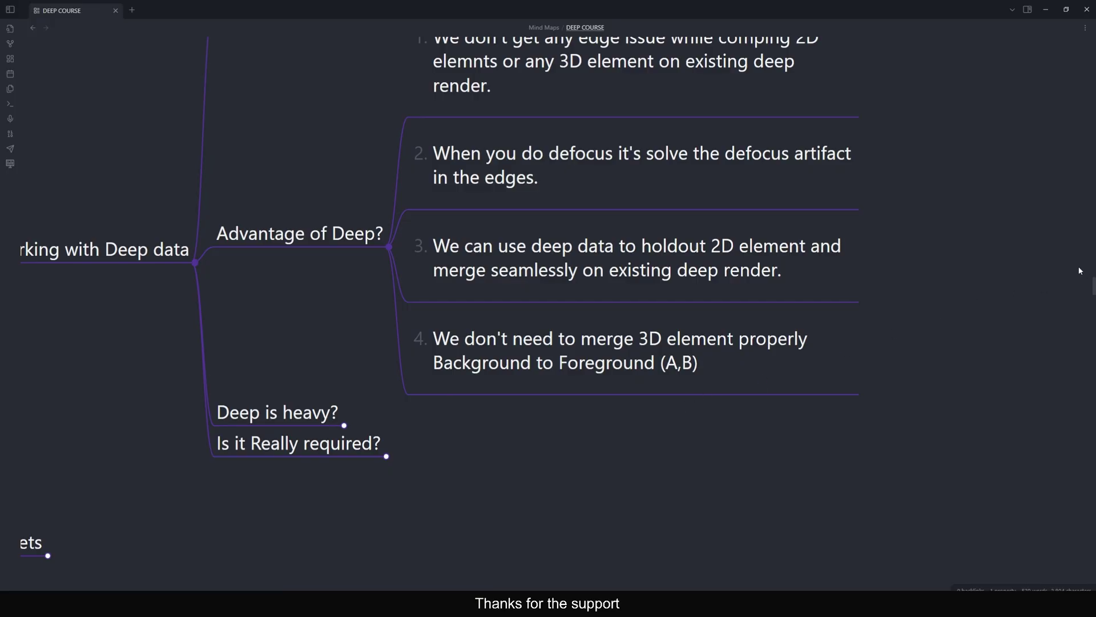
key(ctrl+alt+d)
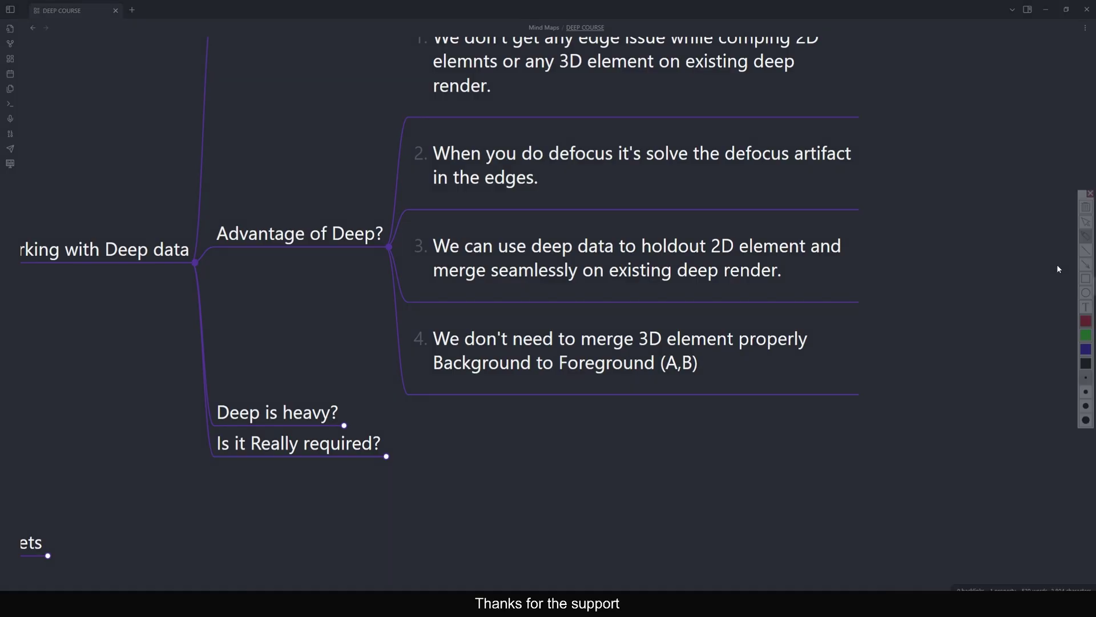
drag(654, 376, 715, 374)
click(1086, 208)
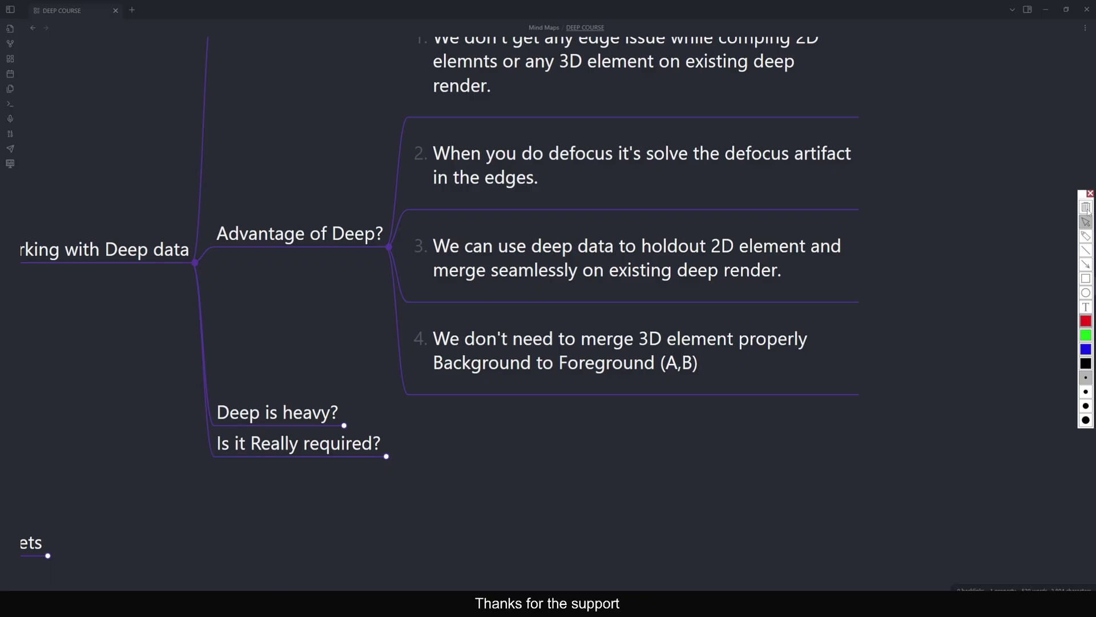
click(1090, 194)
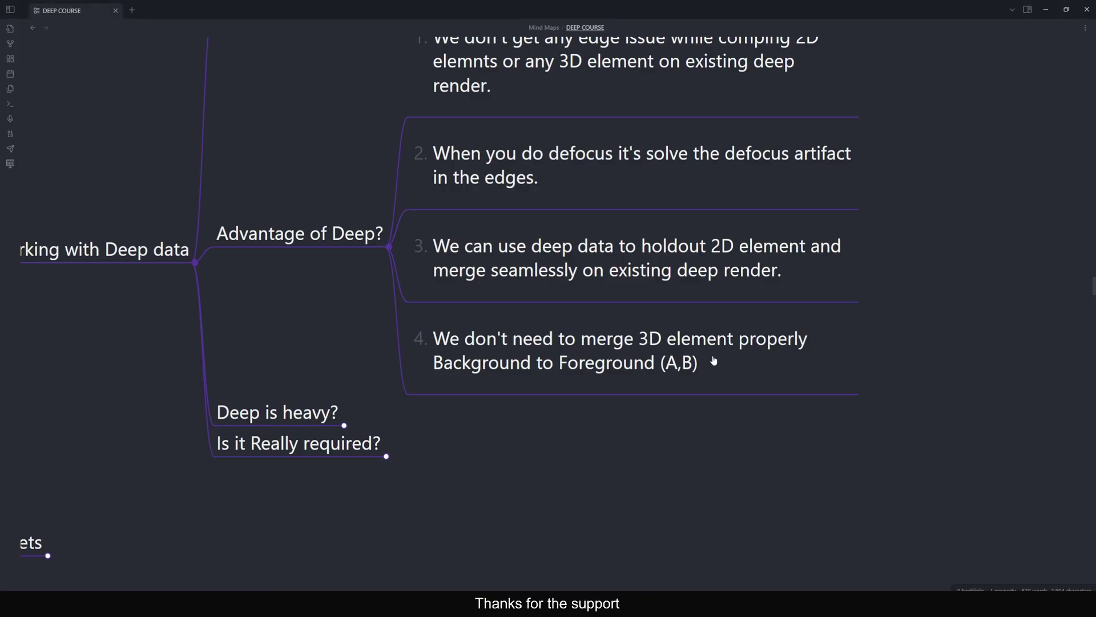
Collapse Advantage of Deep? and expand Deep is heavy? through to its note on optimizing the comp
drag(645, 441, 667, 428)
drag(556, 445, 690, 460)
drag(466, 322, 483, 361)
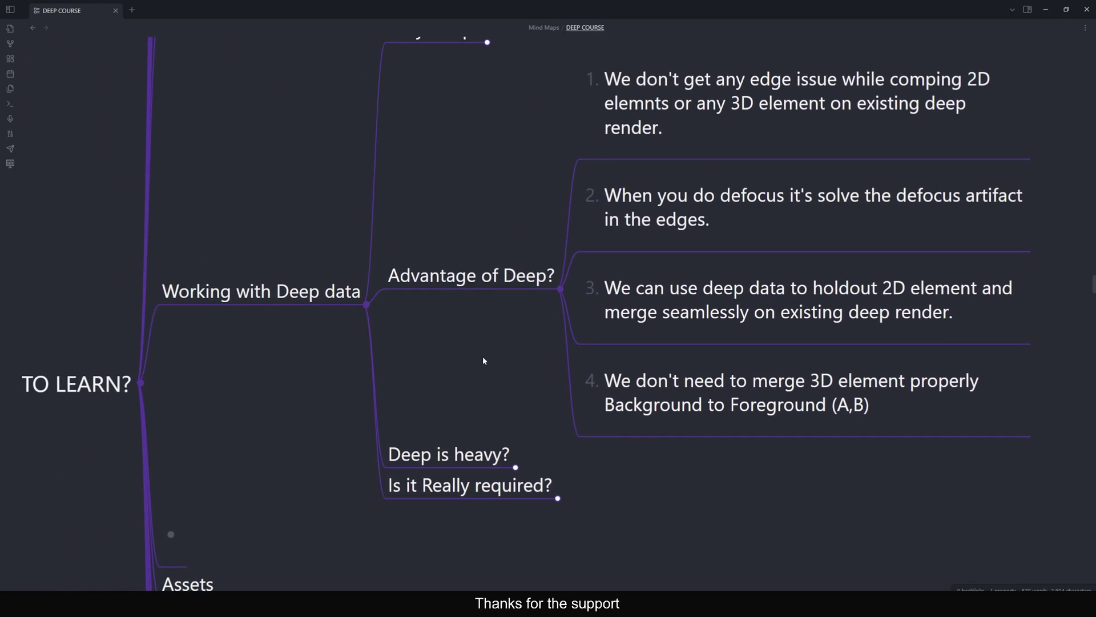
click(560, 292)
scroll(625, 385, down, 1)
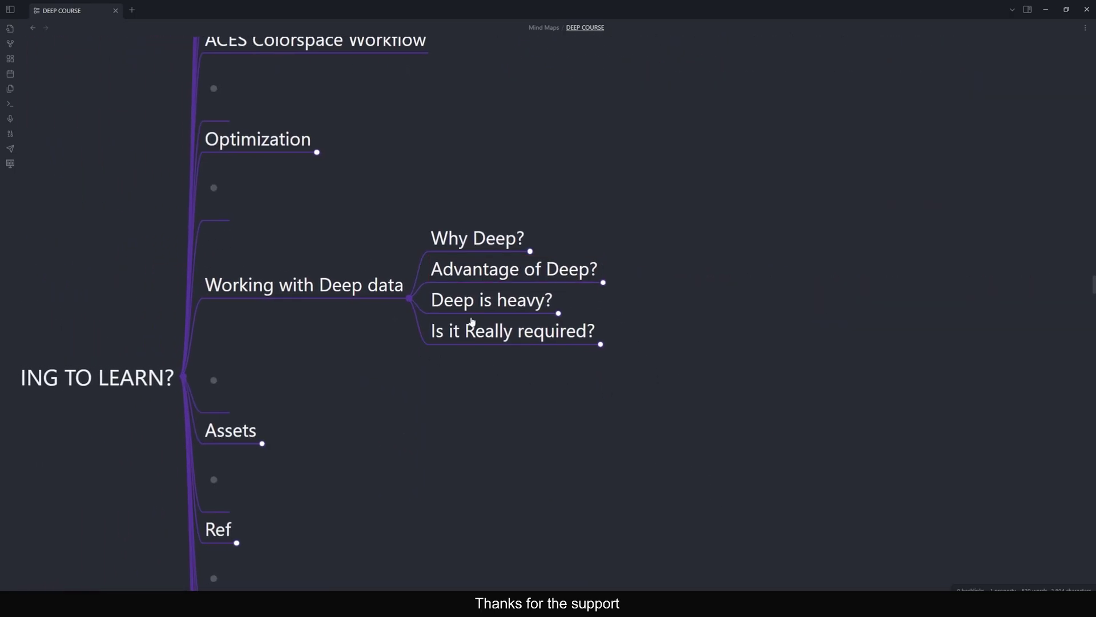
click(559, 313)
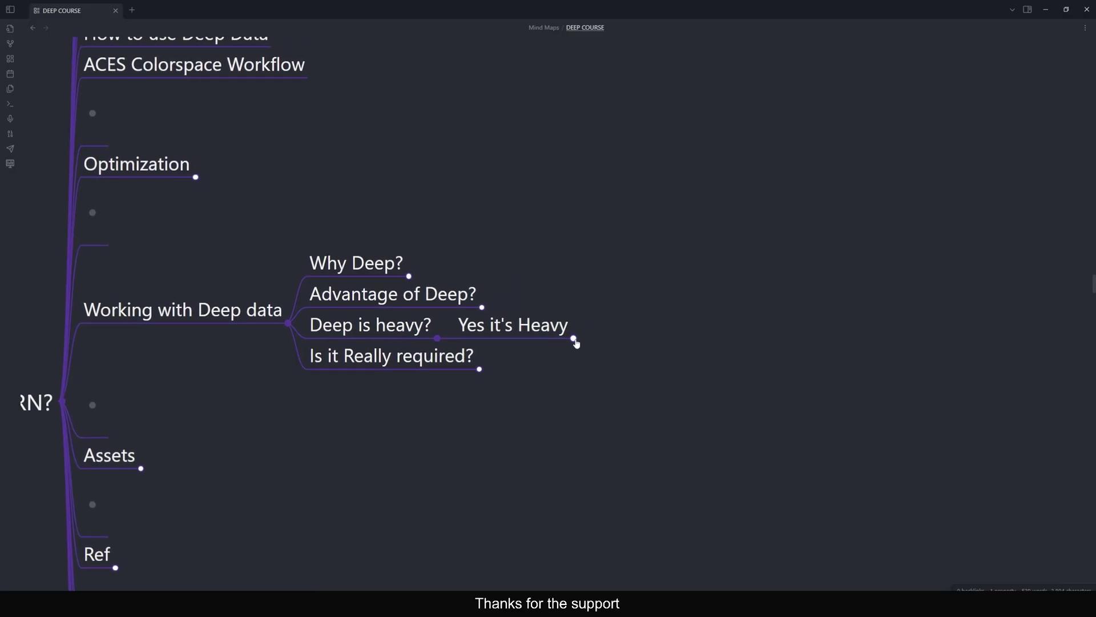
click(573, 339)
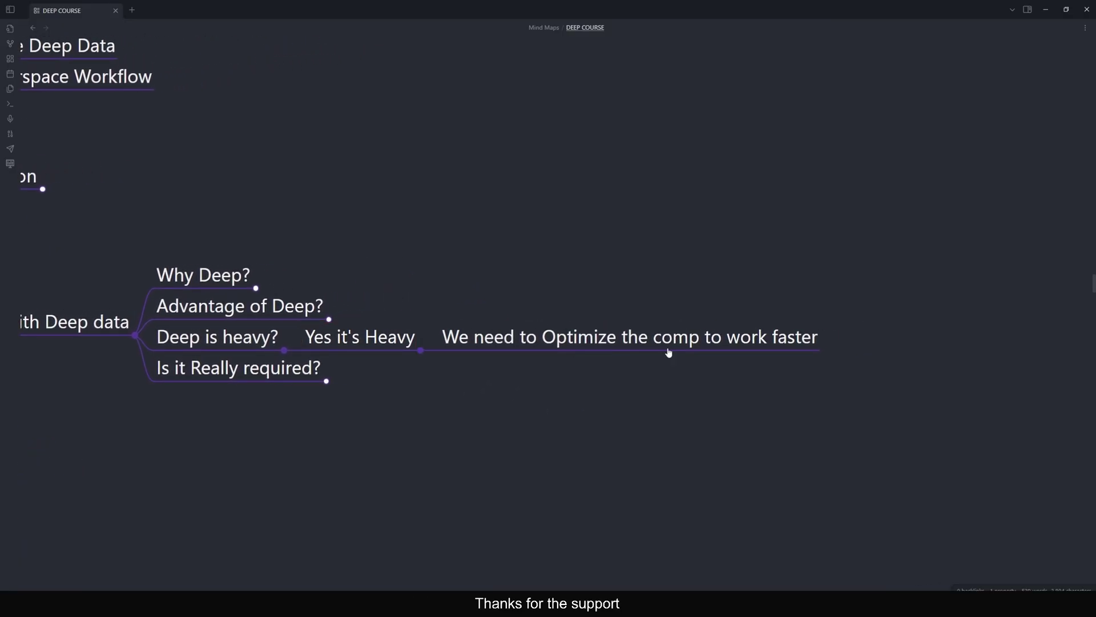
drag(408, 377, 641, 368)
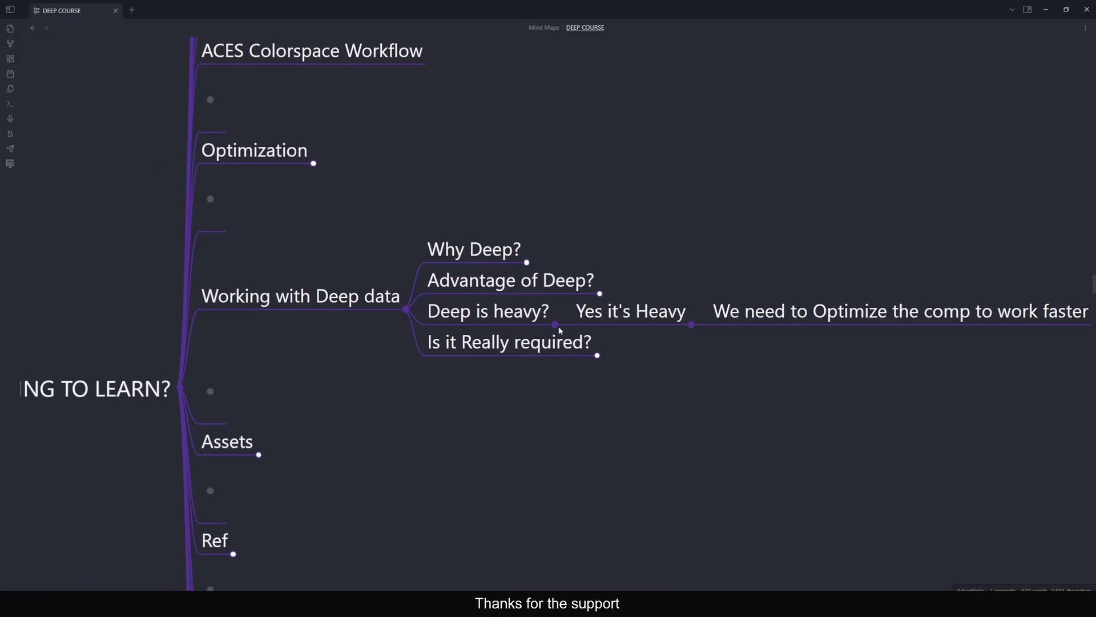
Collapse Deep is heavy? and expand Is it Really required? under Working with Deep data
click(558, 327)
click(689, 290)
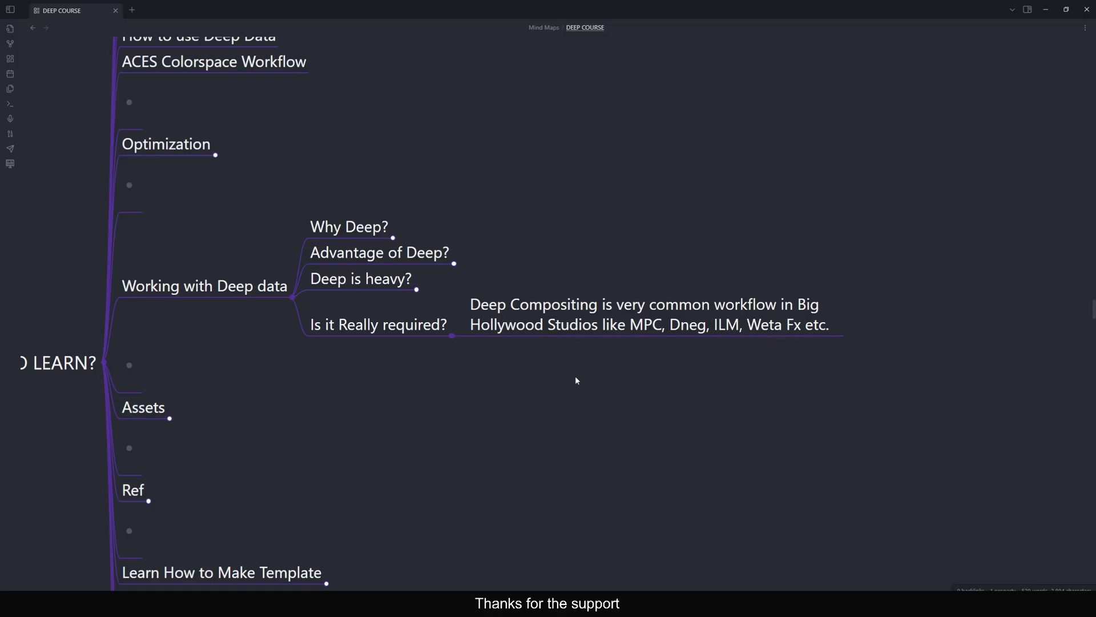
drag(576, 380, 623, 379)
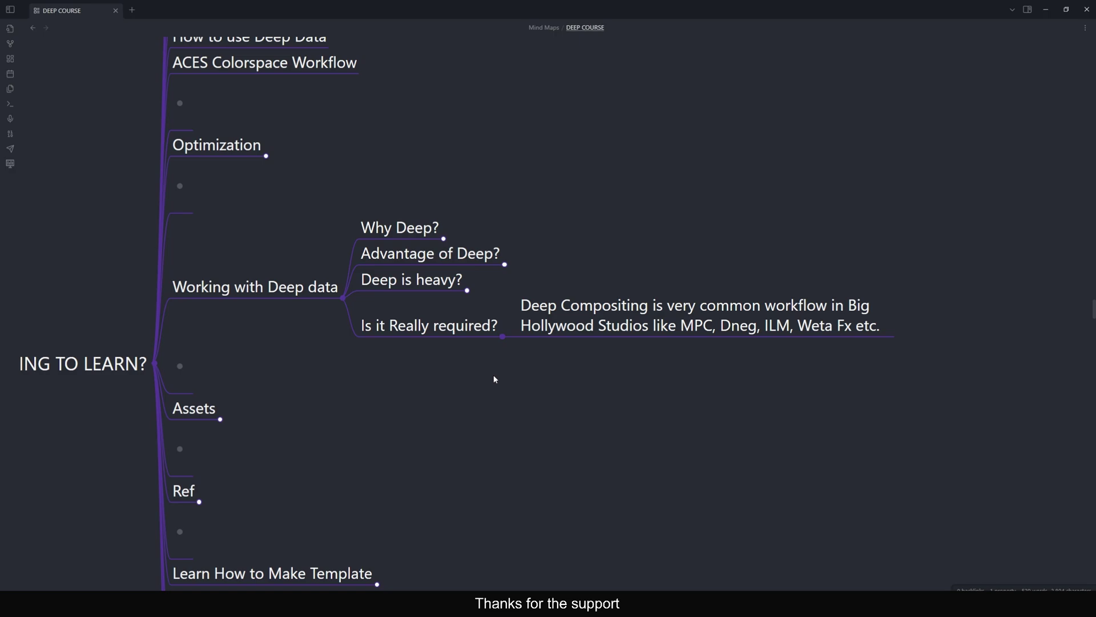
Turn on freehand drawing over the note about big Hollywood studios, and leave drawing mode
key(ctrl+2)
click(1084, 233)
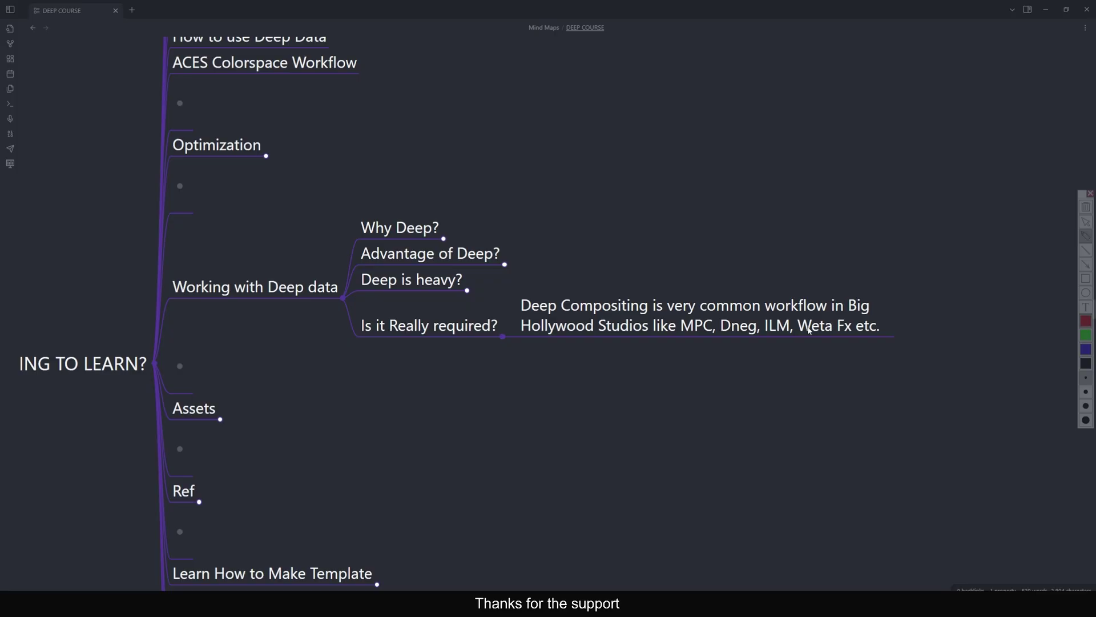
mouse_move(578, 279)
mouse_down()
mouse_move(716, 266)
mouse_move(751, 384)
mouse_move(534, 330)
mouse_move(574, 277)
mouse_up()
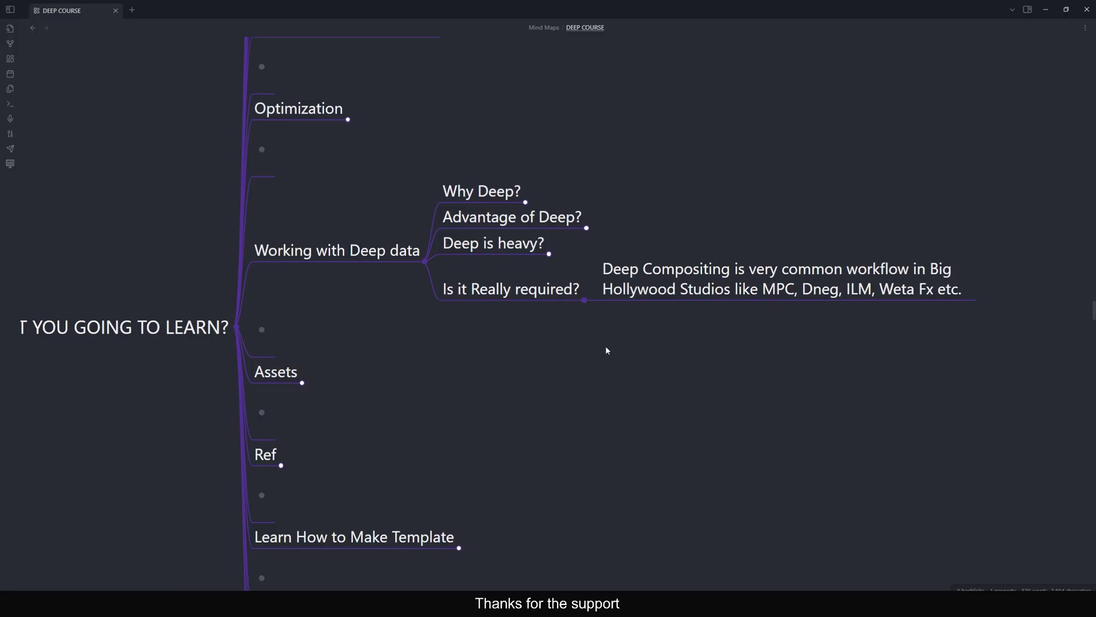
drag(605, 345, 585, 357)
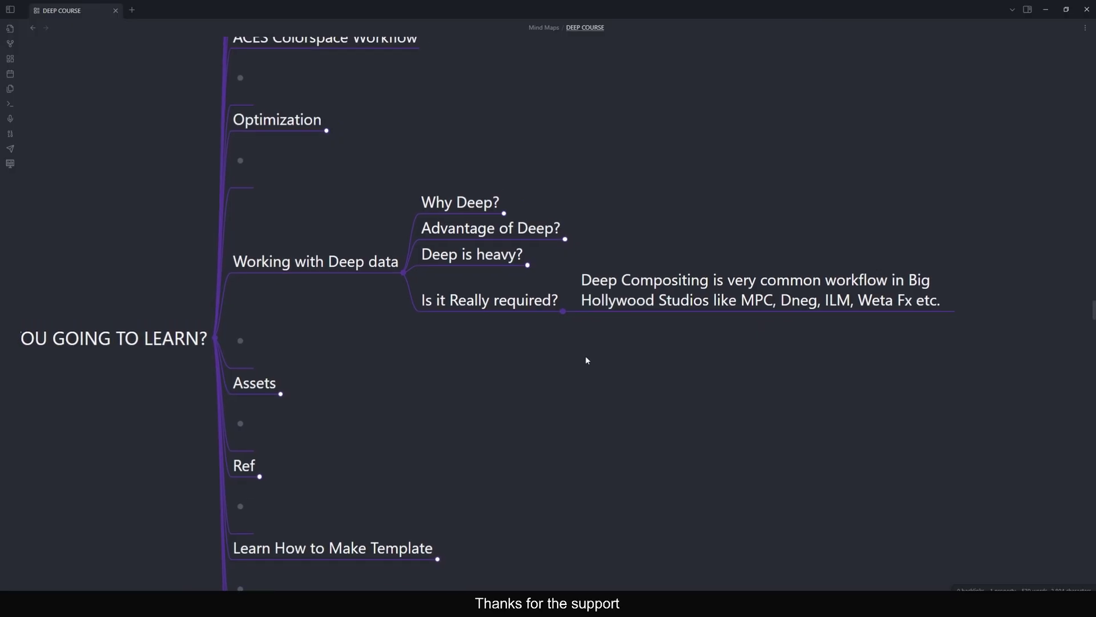
Collapse Is it Really required? and the whole Working with Deep data topic
drag(545, 315, 604, 380)
click(616, 348)
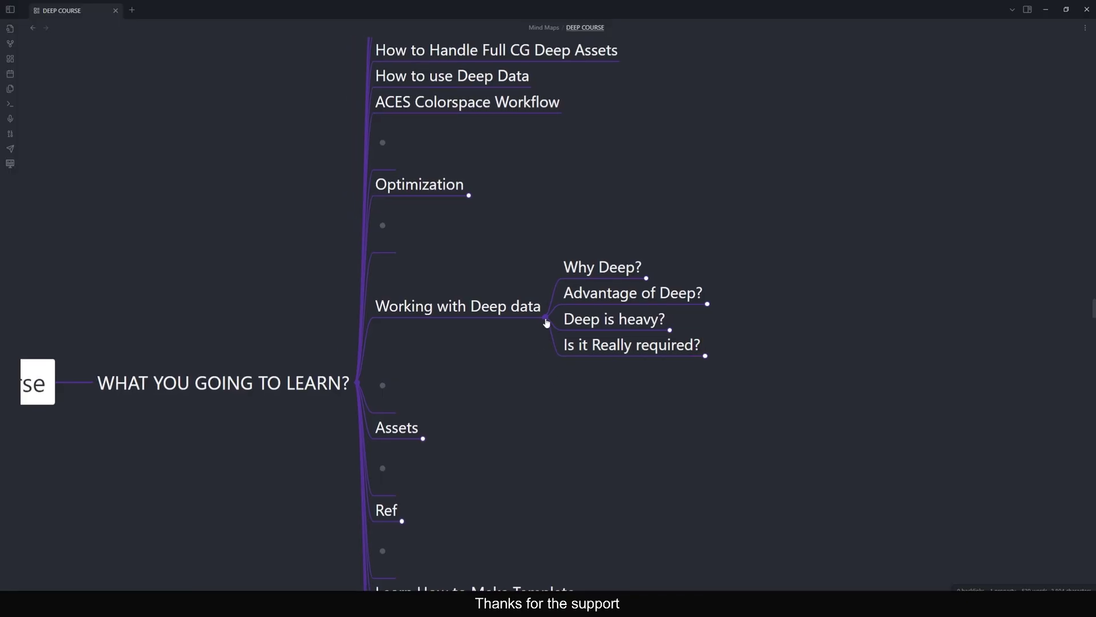
click(546, 318)
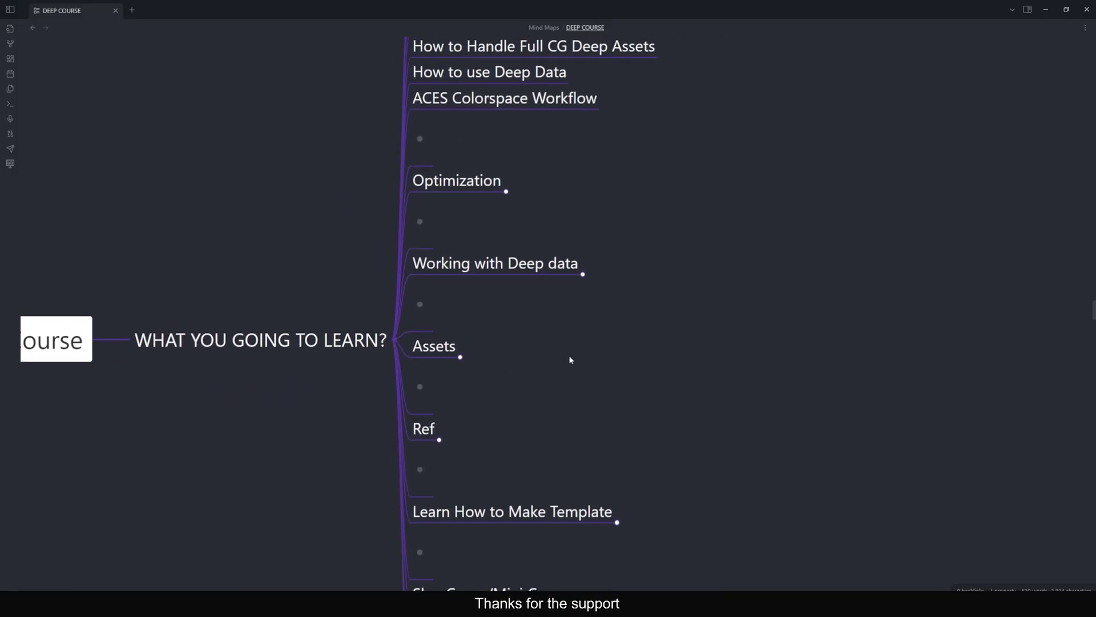
Expand the Assets topic in the mind map
scroll(569, 357, down, 3)
drag(548, 296, 560, 408)
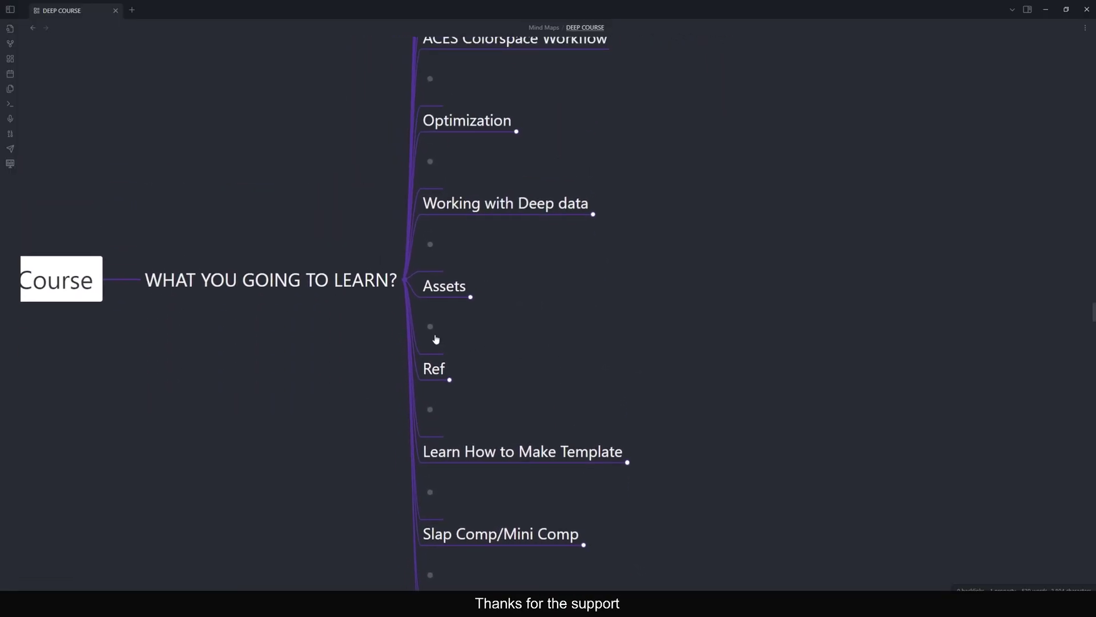
click(472, 298)
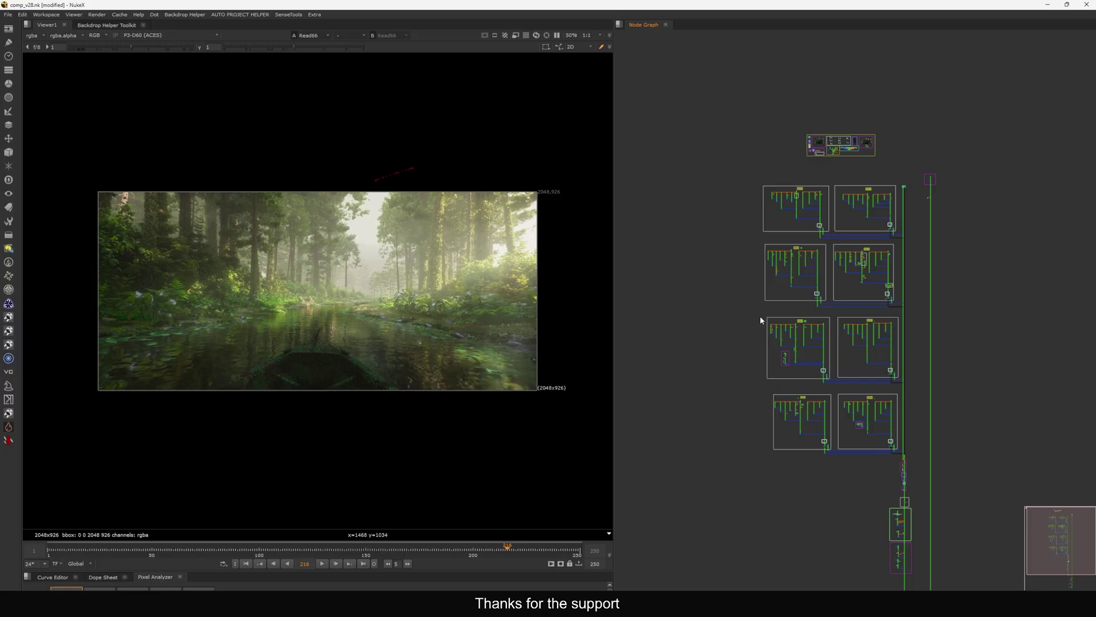
Switch to NukeX and examine the ASSETS group above the comp in the node graph of comp_v28.nk
scroll(800, 105, up, 10)
scroll(737, 209, down, 8)
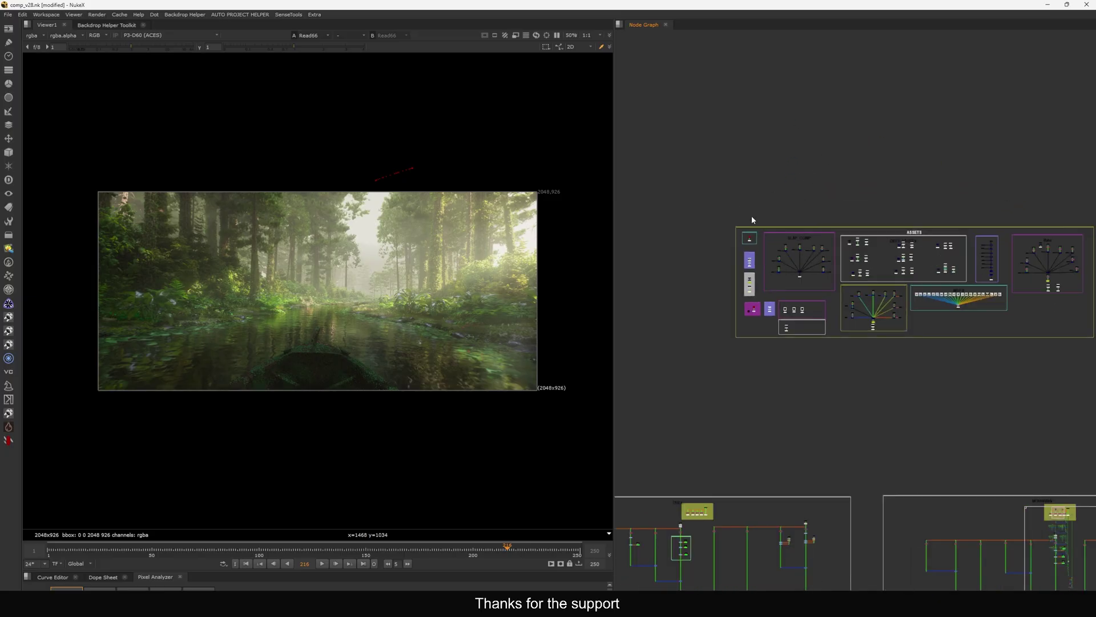
drag(679, 216, 988, 355)
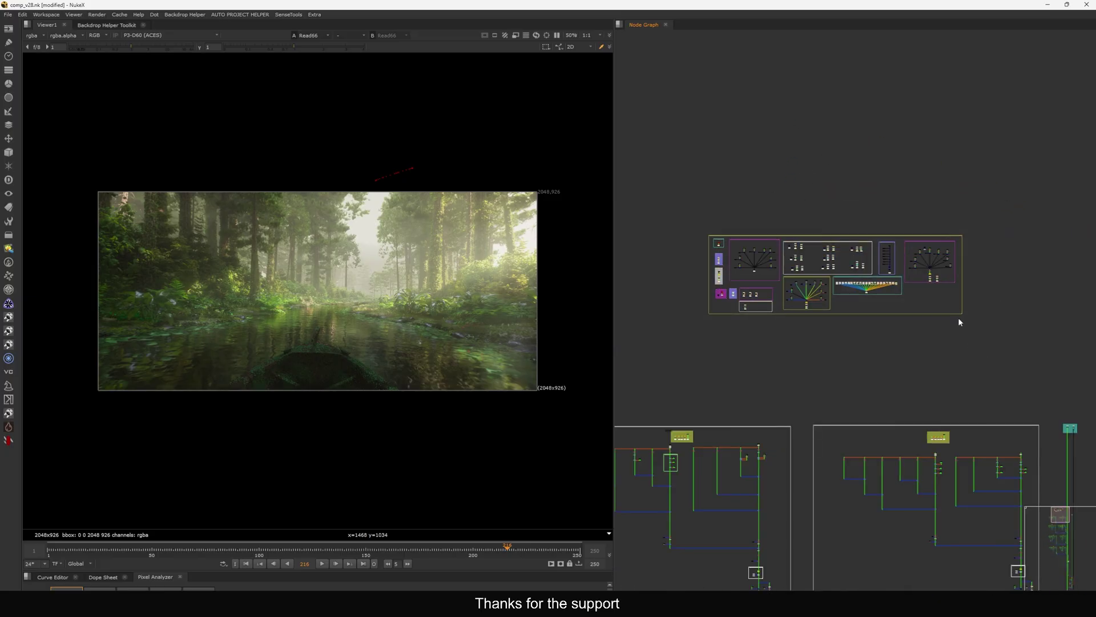
scroll(971, 329, down, 6)
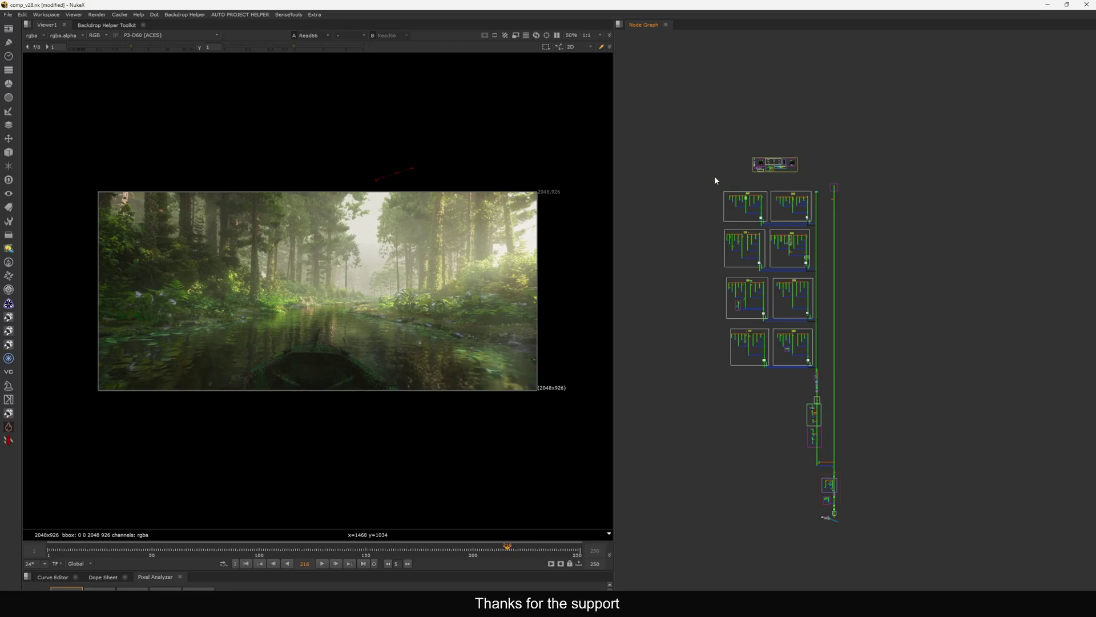
Select all nodes of the comp to view their links to the assets, and clear the selection
drag(714, 178, 961, 570)
scroll(797, 207, up, 10)
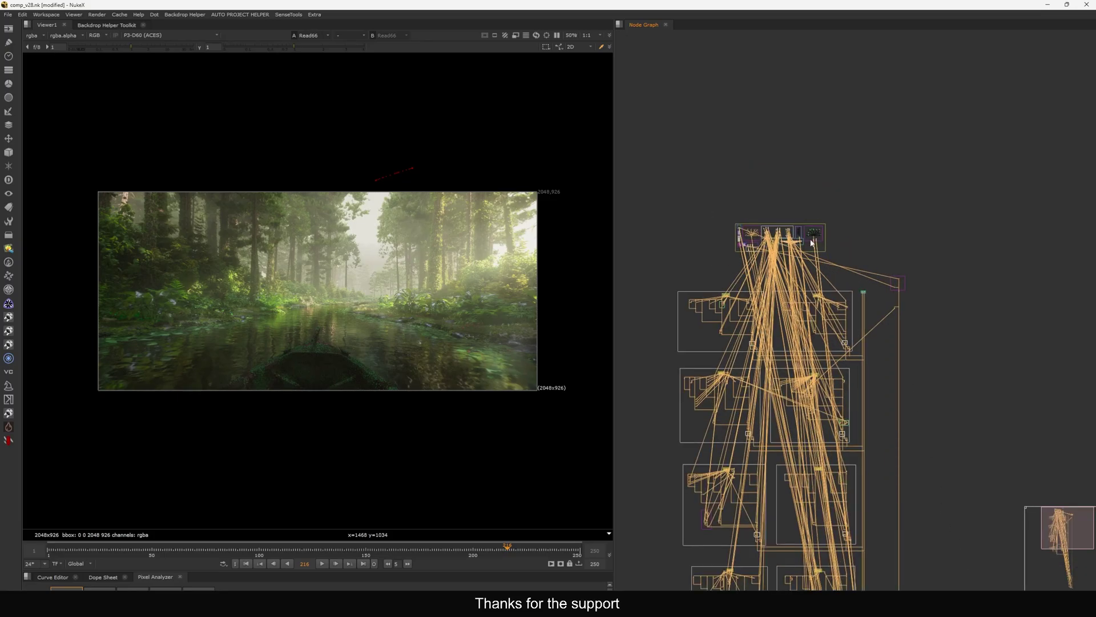
click(1013, 267)
Select the nodes inside the ASSETS backdrop to view how they are connected
scroll(1012, 266, down, 3)
drag(1066, 197, 791, 312)
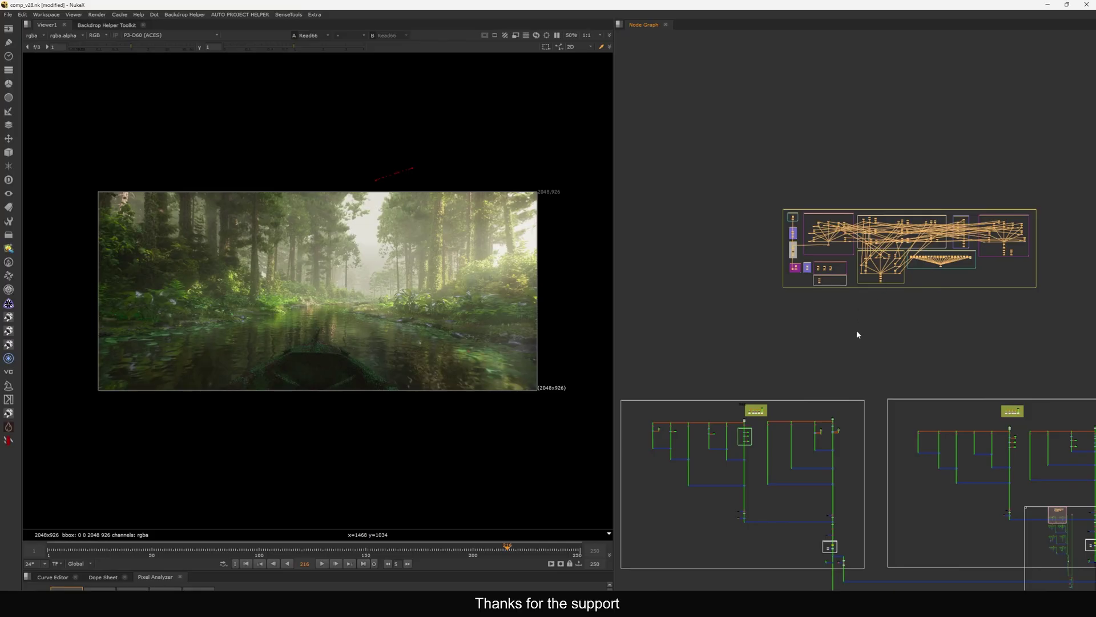
scroll(799, 228, up, 10)
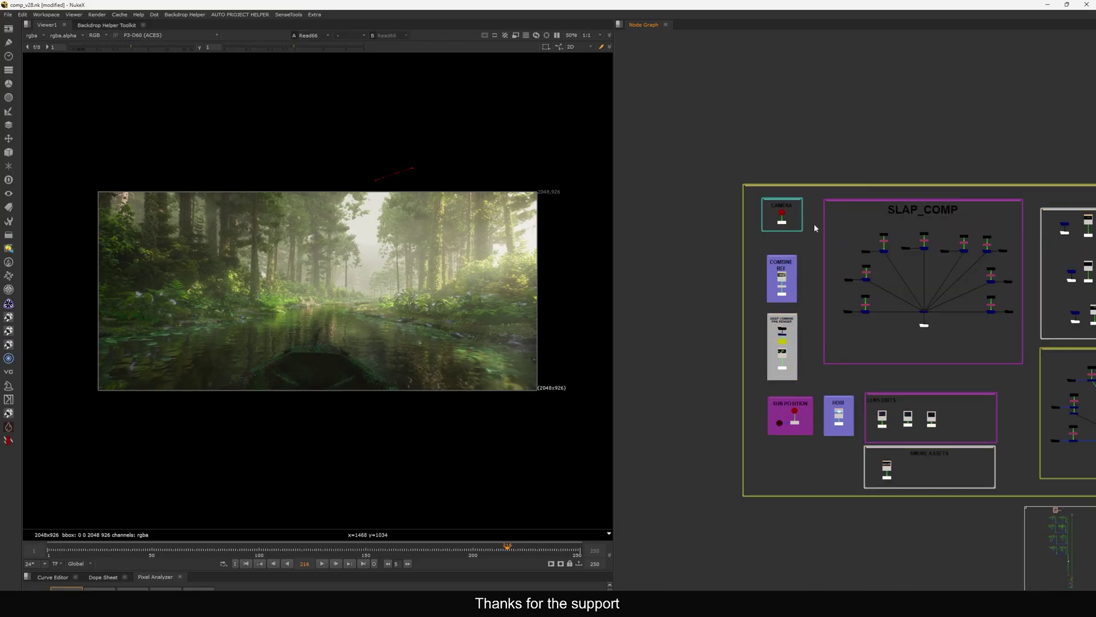
Examine the HDRI, LENS DIRTS, SMOKE ASSETS, DEEP HOLOUTS MATTES and DEEP ASSETS backdrops within the ASSETS group
drag(864, 364, 793, 249)
drag(817, 321, 785, 301)
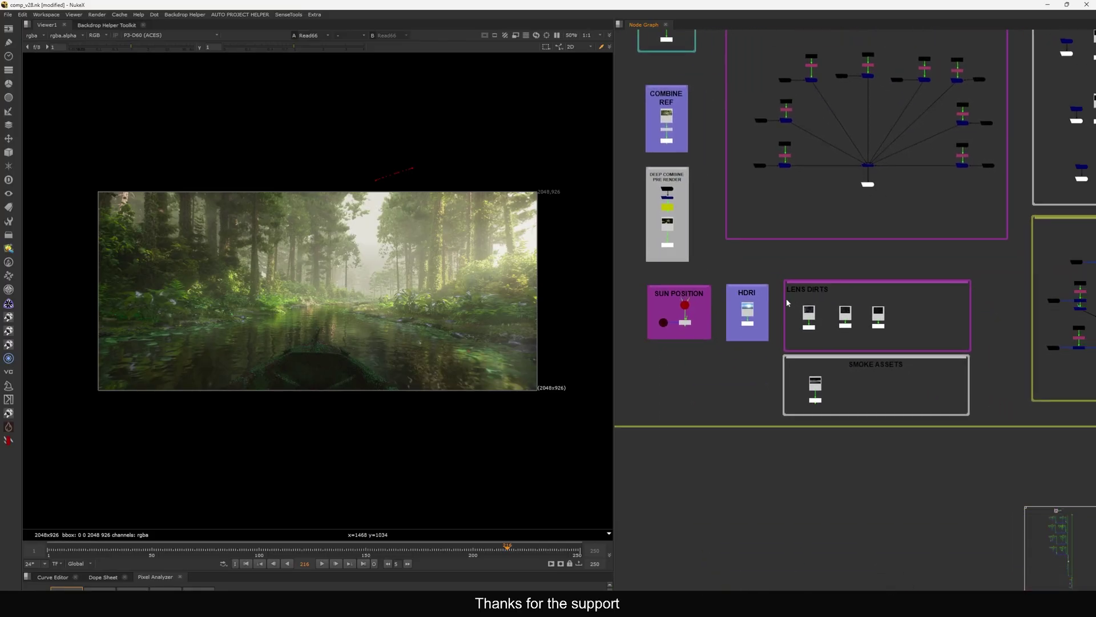
scroll(786, 302, up, 3)
drag(915, 301, 777, 263)
scroll(872, 289, down, 3)
drag(1005, 280, 752, 271)
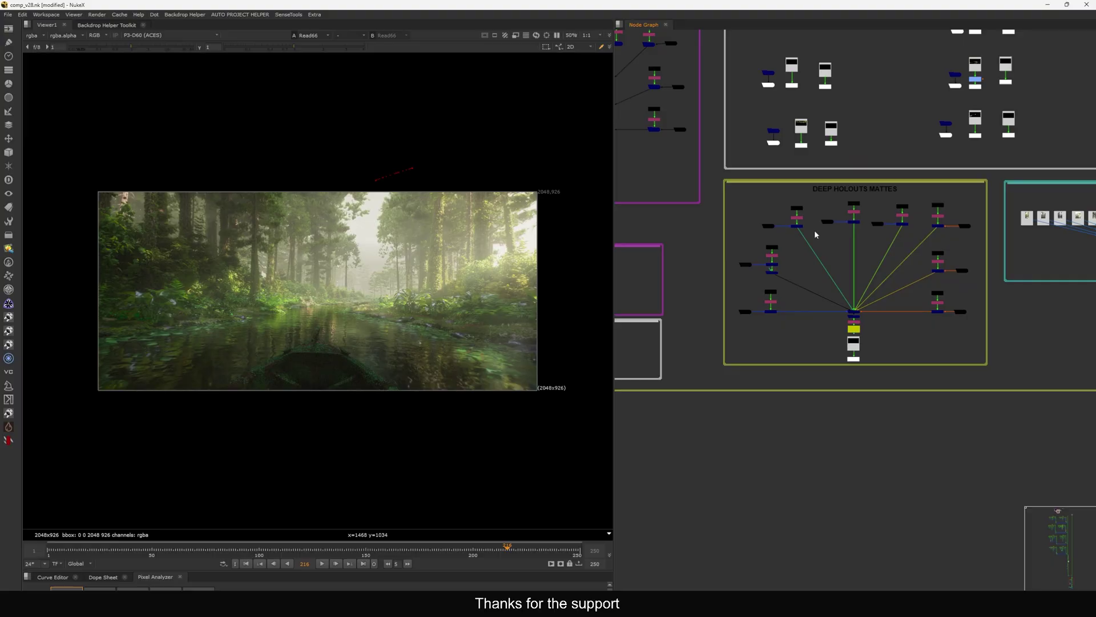
scroll(876, 199, up, 4)
scroll(883, 246, down, 4)
drag(859, 87, 861, 229)
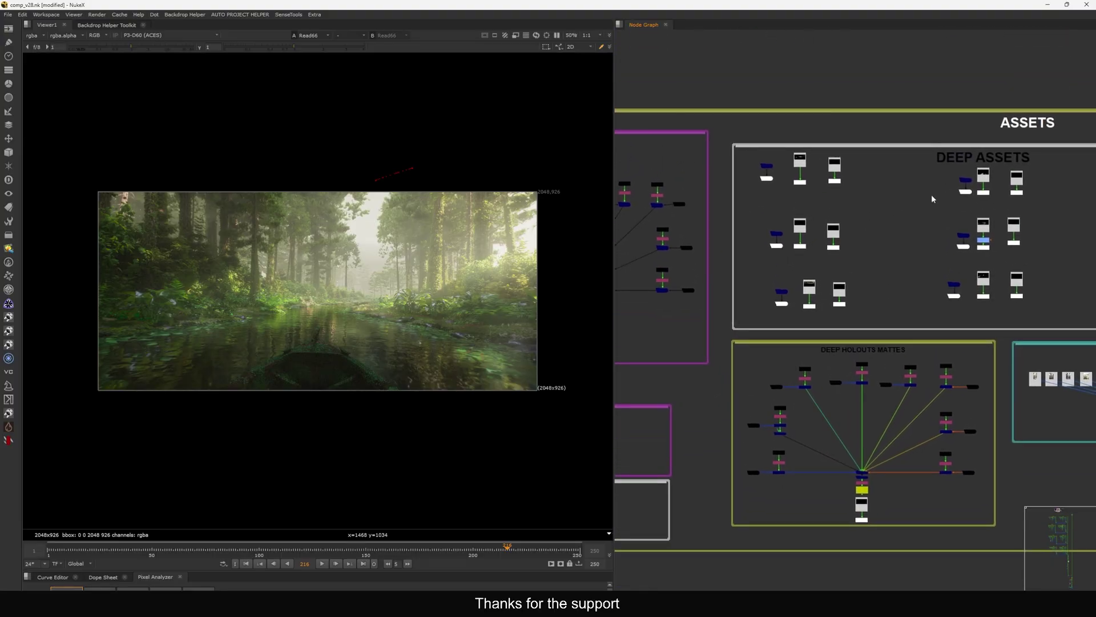
Examine the REFS and data backdrops, and return to the SLAP_COMP end of the ASSETS group
drag(1067, 267, 906, 290)
drag(1088, 370, 868, 345)
scroll(868, 345, up, 2)
drag(999, 164, 838, 212)
drag(1021, 222, 866, 221)
scroll(900, 185, down, 5)
scroll(755, 215, up, 5)
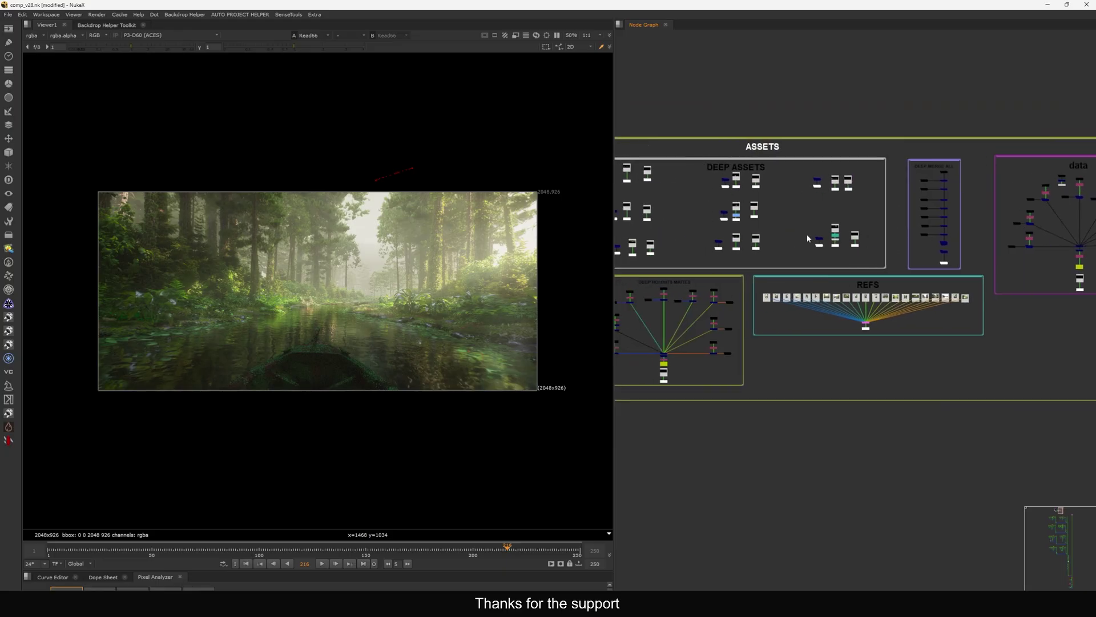
scroll(755, 215, down, 1)
drag(756, 215, 824, 234)
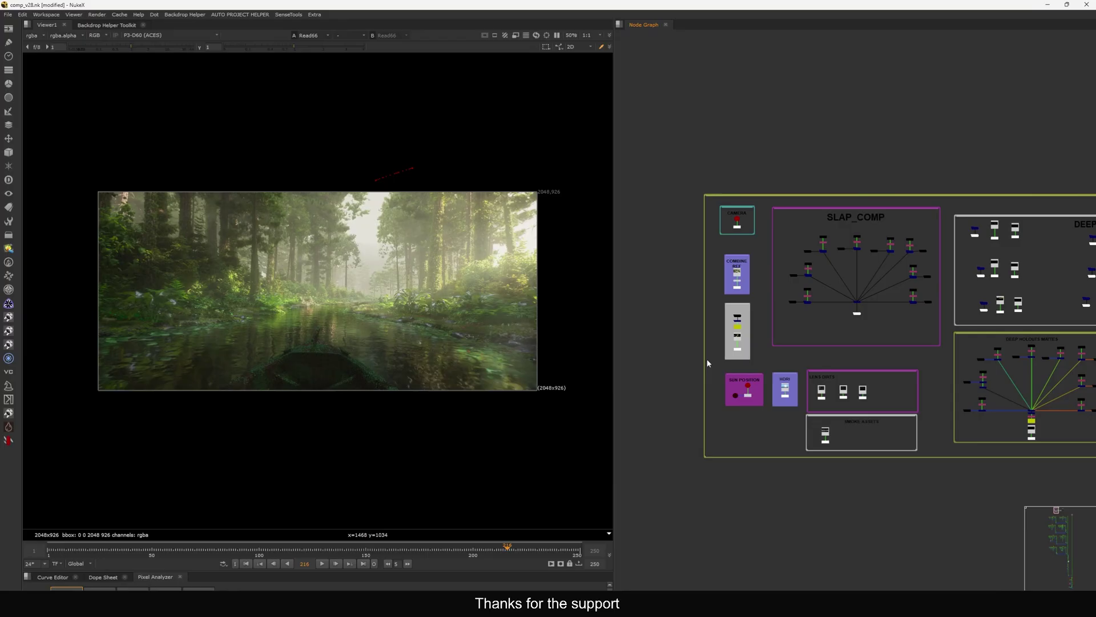
View the full node tree together with its ASSETS group, marking out its extent and leaving nothing selected
scroll(732, 354, down, 4)
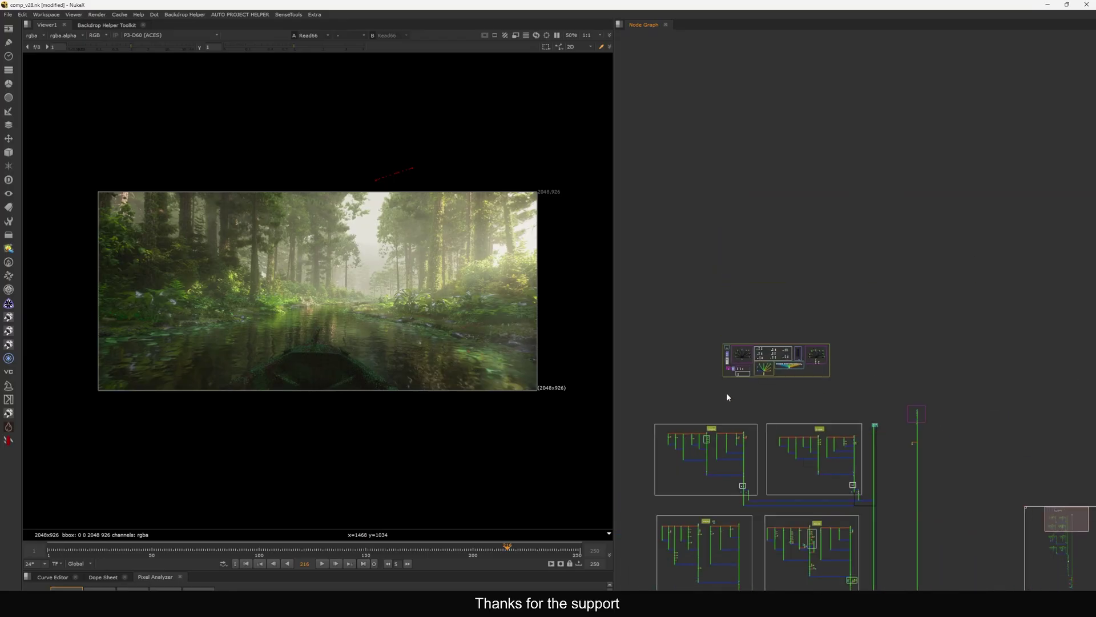
drag(727, 397, 752, 264)
scroll(751, 263, down, 4)
drag(712, 228, 923, 556)
click(869, 333)
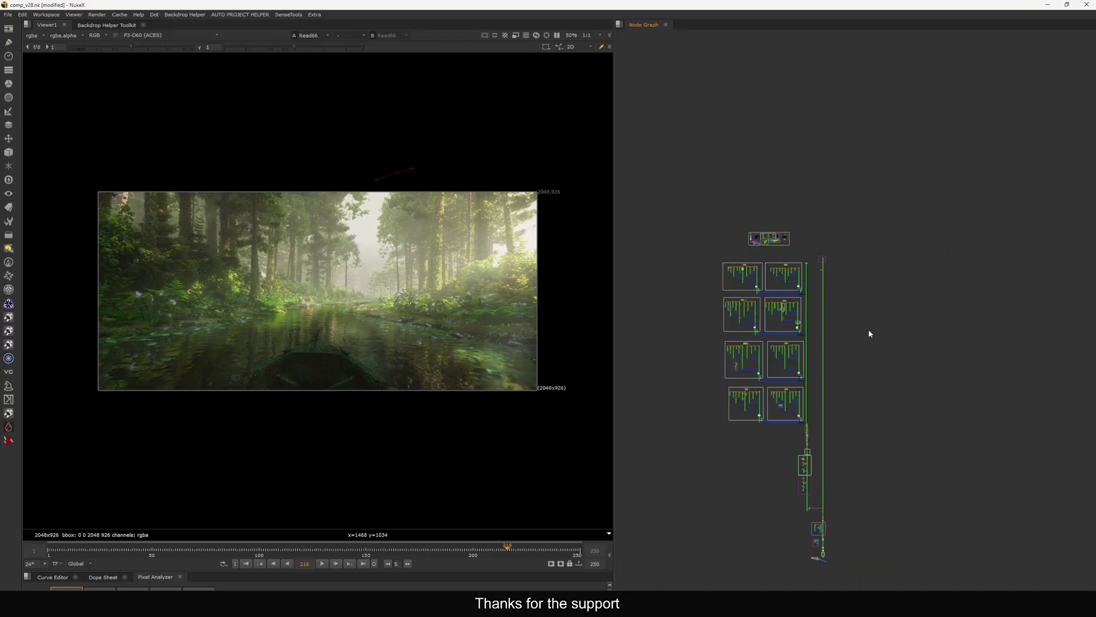
Select the Trees_Data node in DEEP ASSETS and the refs node in REFS to trace their connections
scroll(769, 234, up, 8)
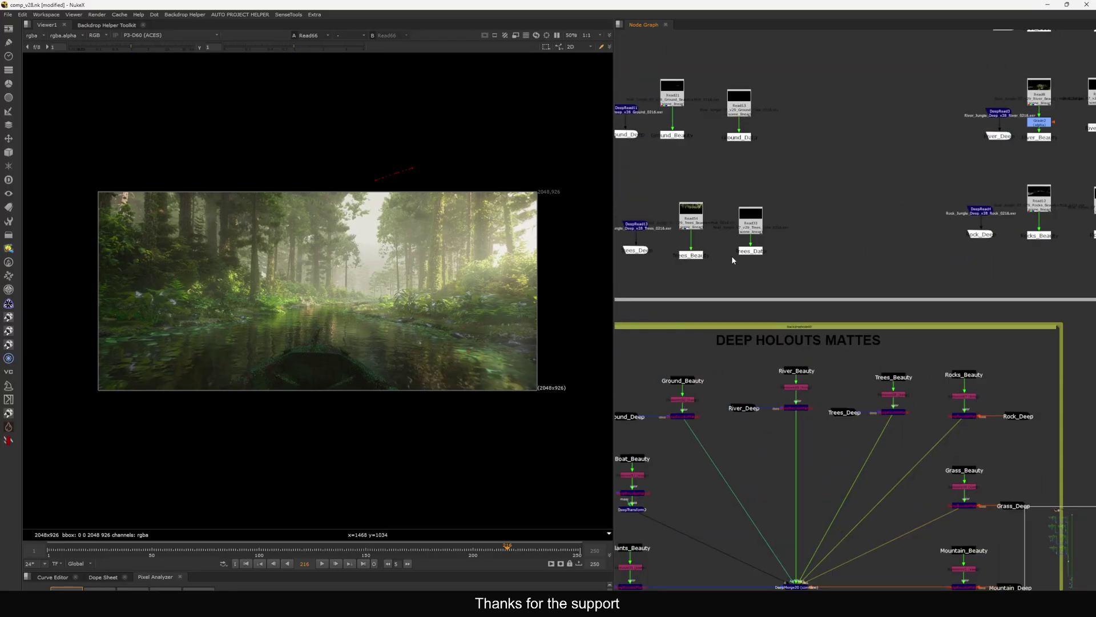
scroll(733, 260, up, 3)
click(763, 251)
scroll(802, 262, down, 8)
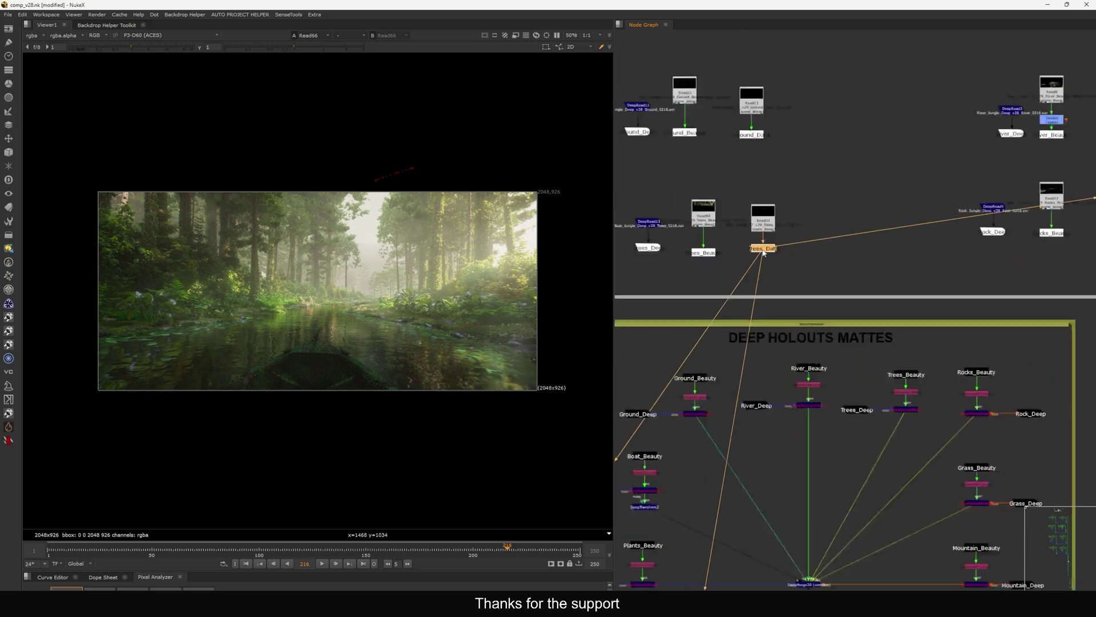
scroll(922, 335, up, 4)
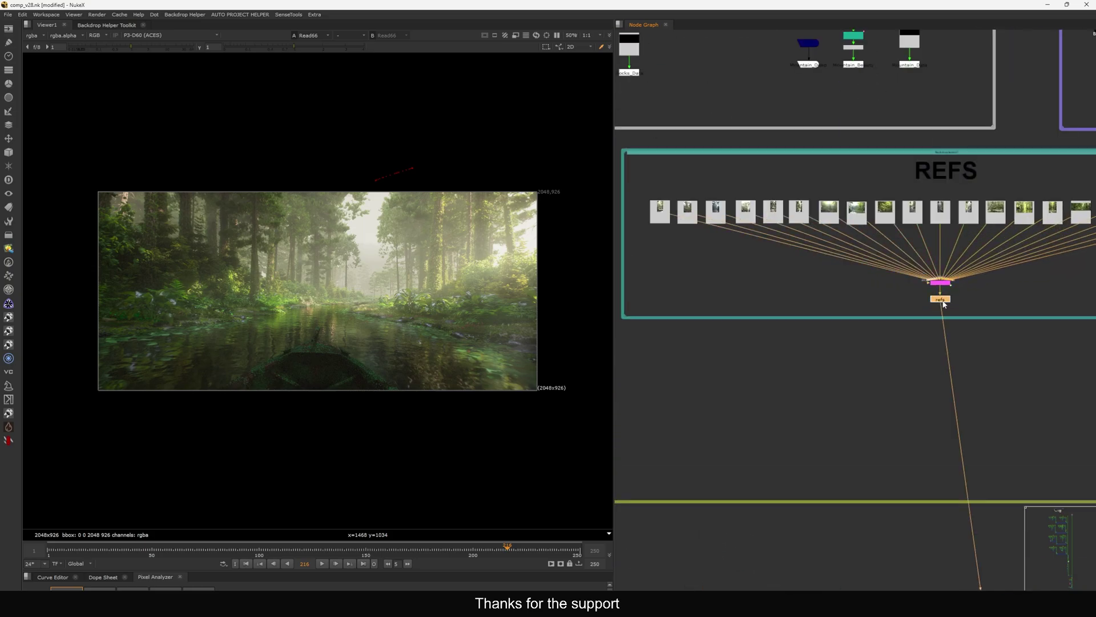
Follow the refs node's connection down through the node tree and return to the ASSETS group with nothing selected
scroll(926, 307, down, 3)
scroll(944, 316, up, 3)
scroll(916, 326, down, 6)
scroll(952, 362, down, 4)
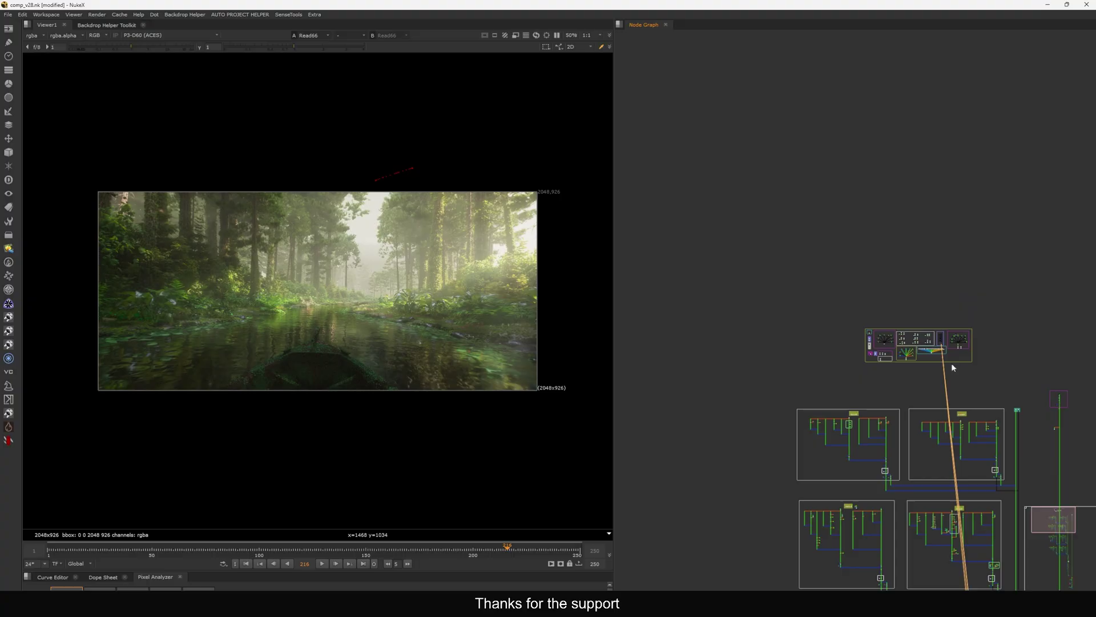
drag(974, 379, 903, 318)
click(902, 319)
scroll(846, 285, up, 3)
scroll(847, 288, down, 5)
drag(753, 236, 923, 319)
drag(967, 311, 698, 557)
click(697, 557)
scroll(840, 278, up, 8)
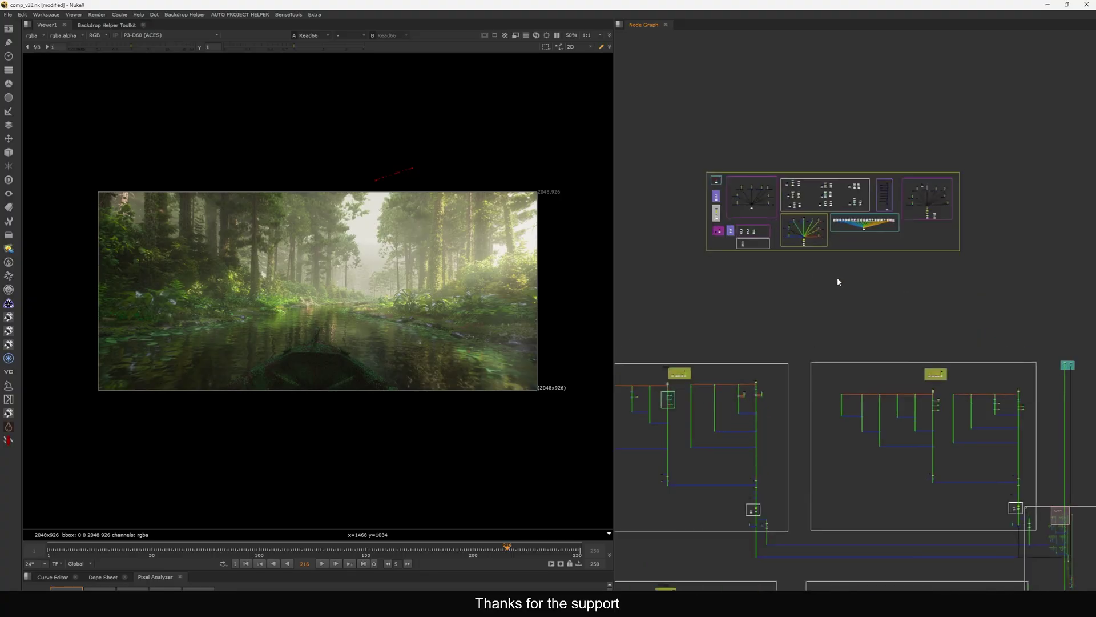
Trace the Mountain beauty render's connections from DEEP ASSETS into the comp tree, and clear the selection
drag(798, 220, 786, 348)
scroll(924, 279, up, 3)
scroll(855, 266, up, 5)
click(753, 217)
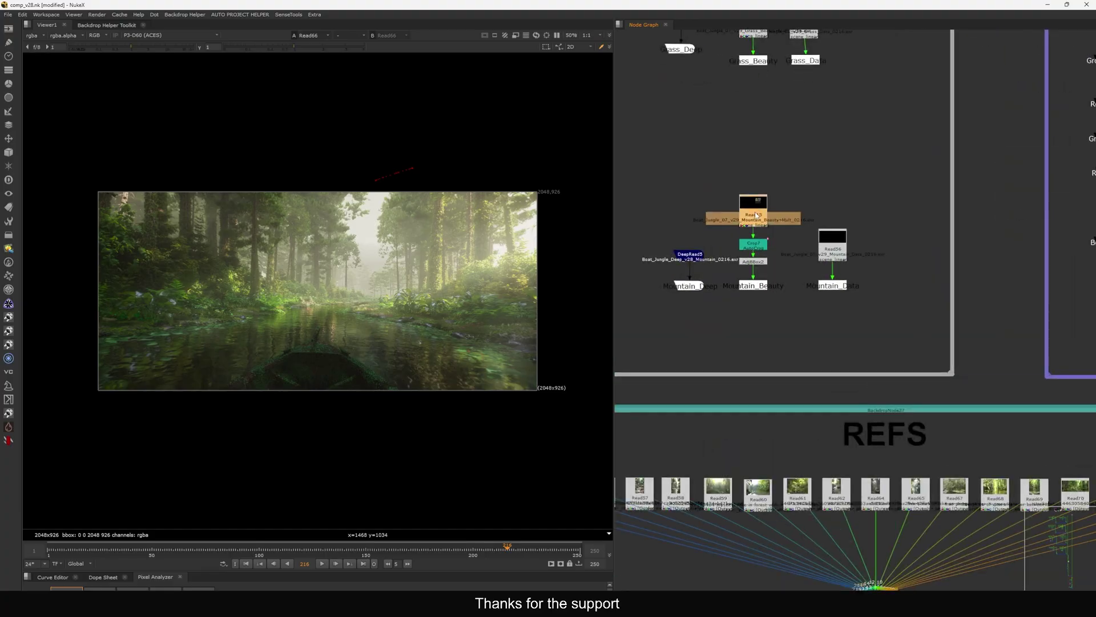
scroll(754, 289, down, 8)
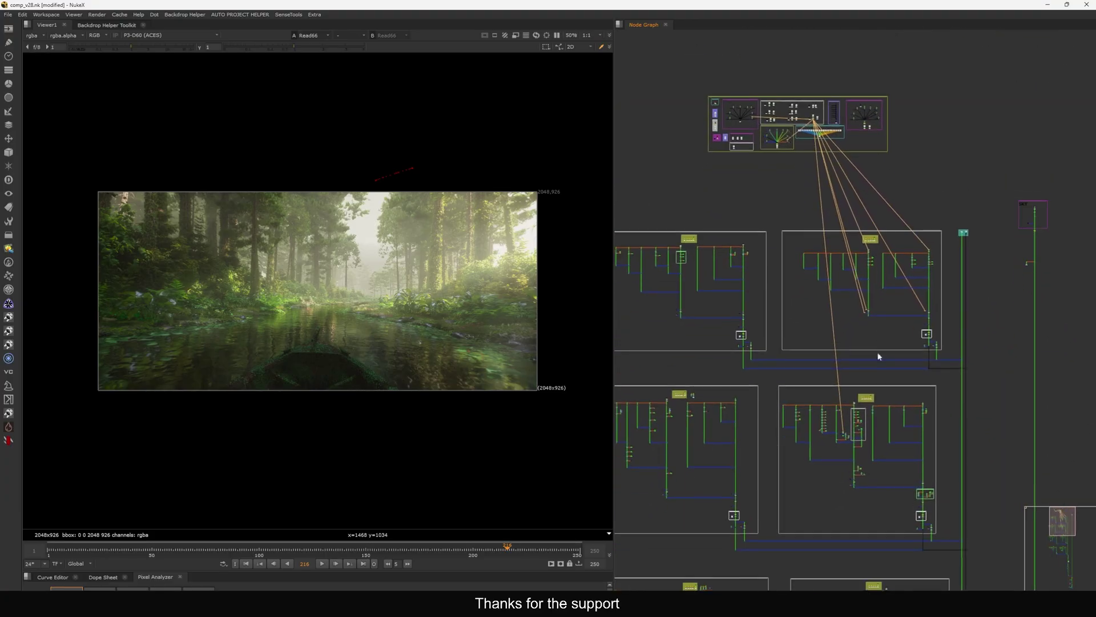
scroll(810, 194, up, 4)
scroll(810, 196, up, 7)
click(824, 287)
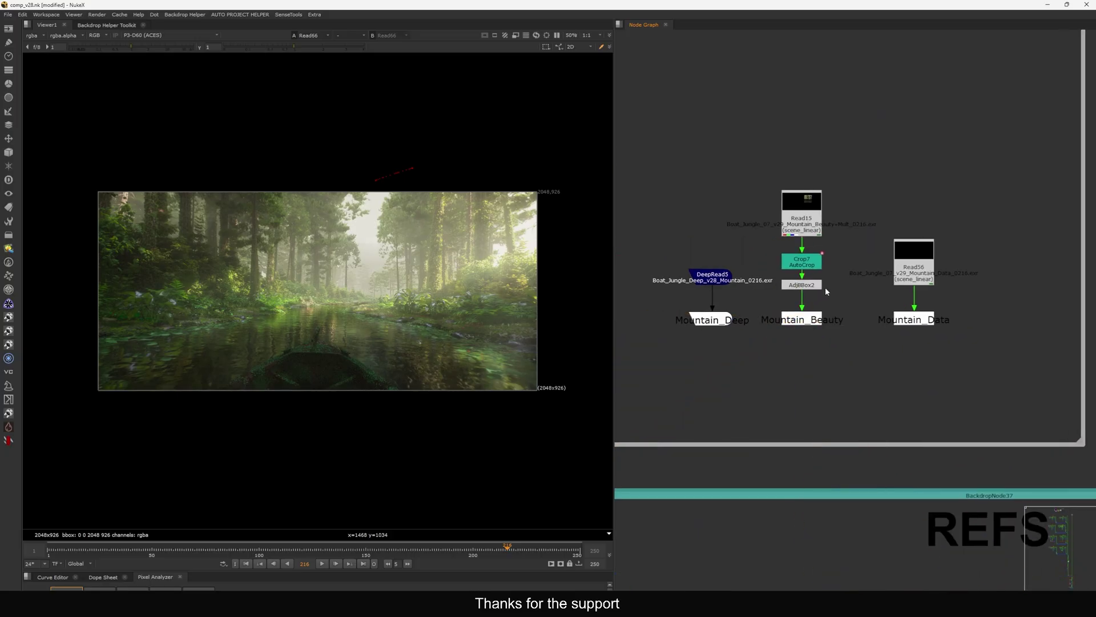
Select the mountain beauty Read node, Mountain_Beauty and Mountain_Deep in turn to trace where each one connects
scroll(793, 204, up, 3)
click(792, 205)
scroll(792, 203, down, 3)
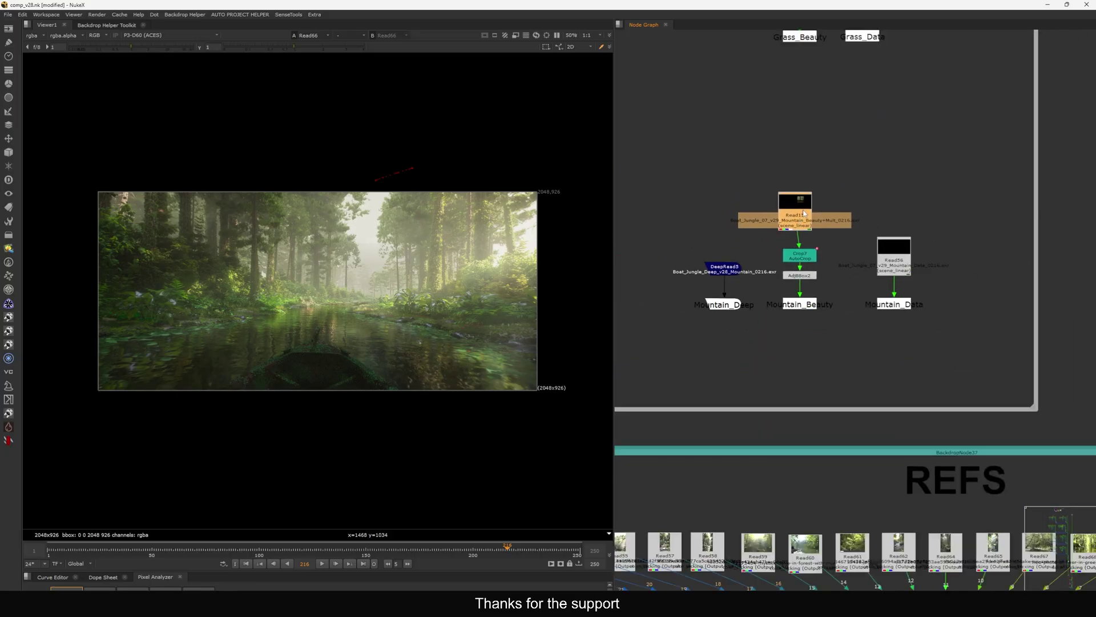
click(799, 304)
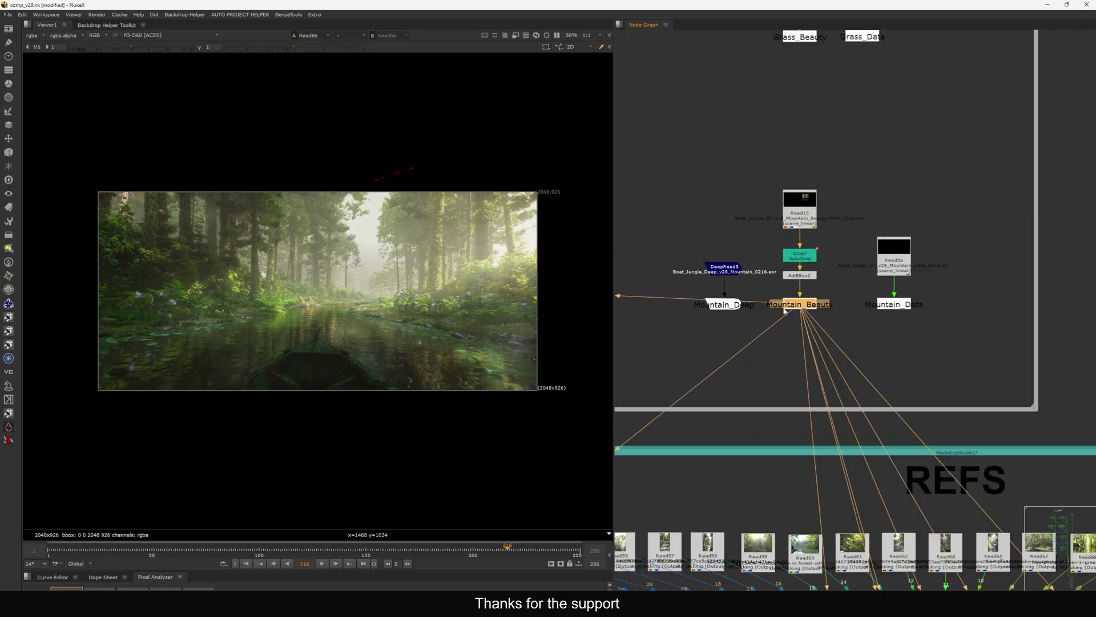
click(724, 306)
scroll(780, 322, down, 9)
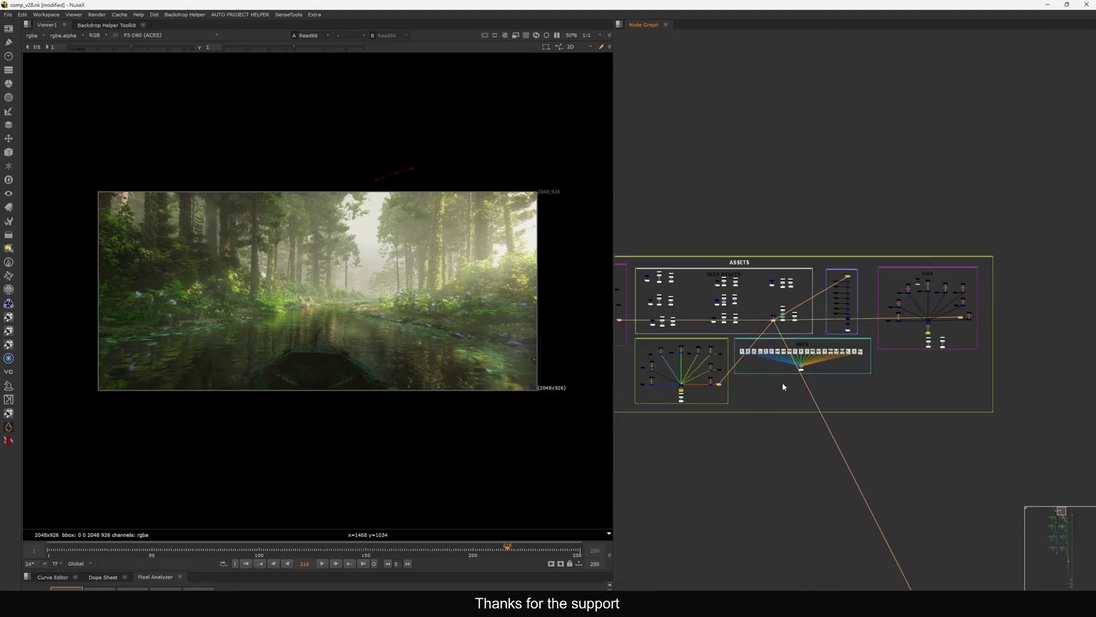
Examine the DEEP HOLOUTS MATTES backdrop and select the pre-render nodes leading to its Holdouts_mattes output
drag(782, 382, 819, 307)
scroll(820, 307, down, 5)
scroll(820, 280, up, 10)
scroll(788, 249, down, 5)
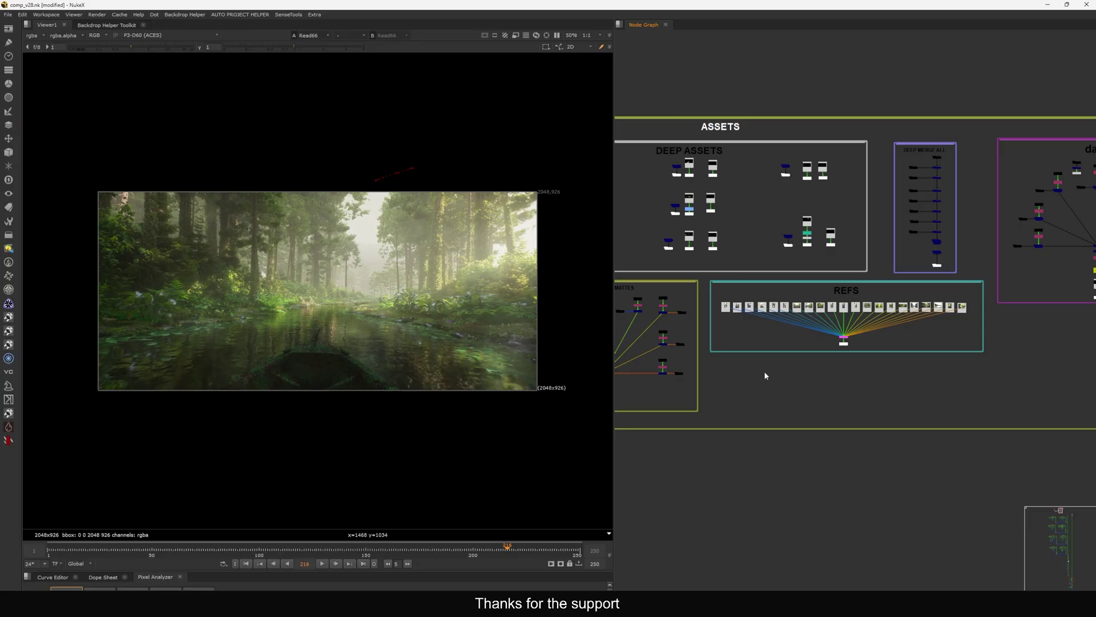
scroll(764, 371, up, 3)
scroll(890, 377, up, 5)
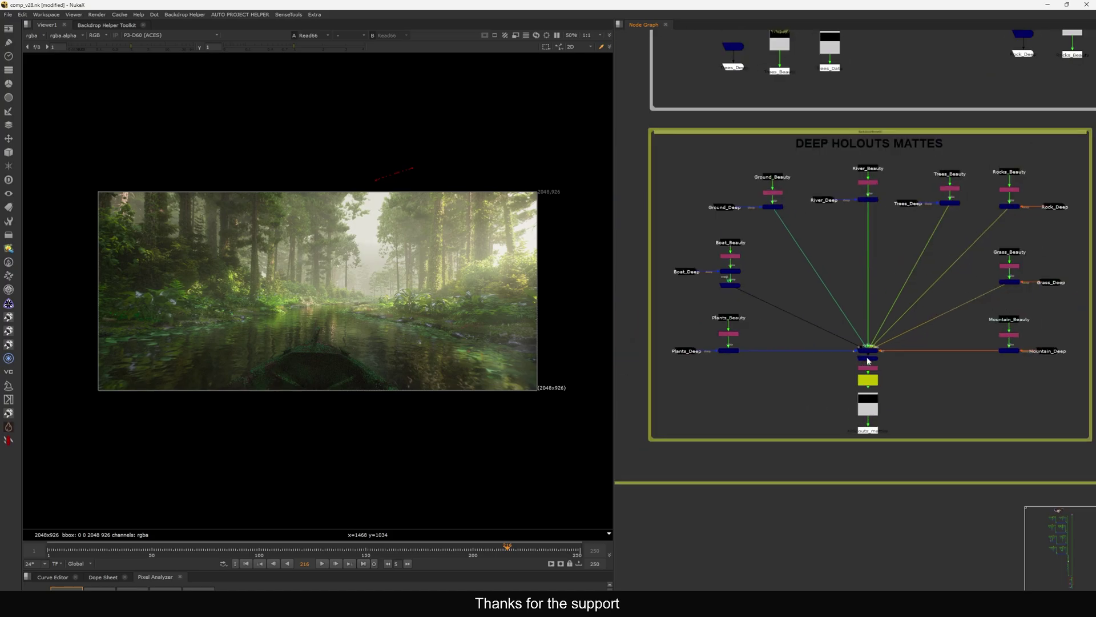
scroll(867, 361, up, 2)
scroll(795, 248, down, 3)
scroll(840, 381, up, 2)
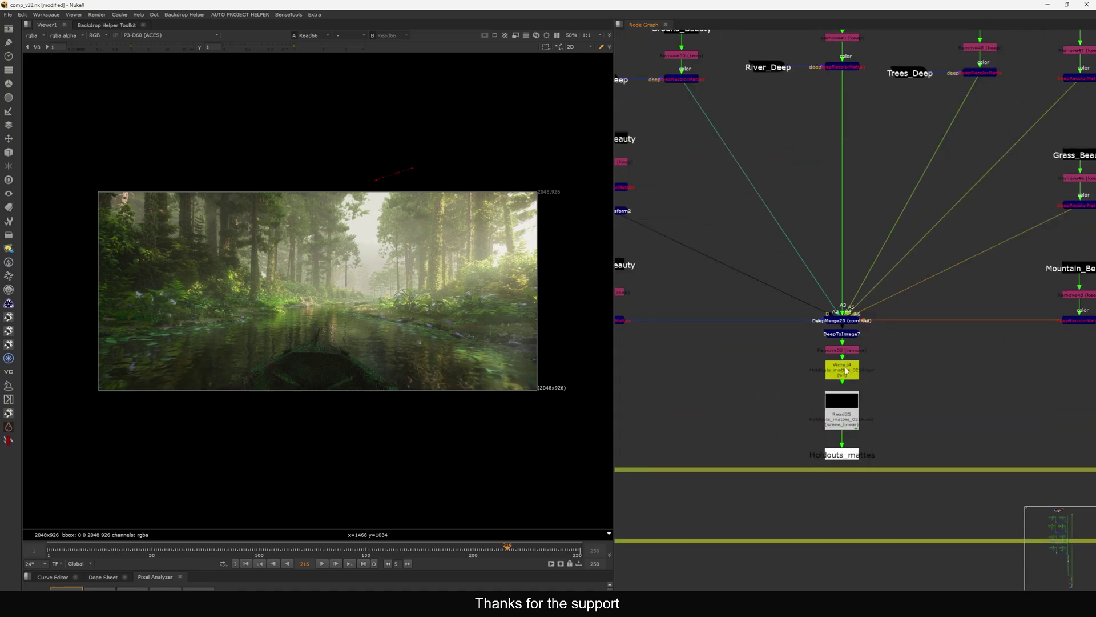
scroll(827, 400, down, 6)
drag(817, 372, 914, 374)
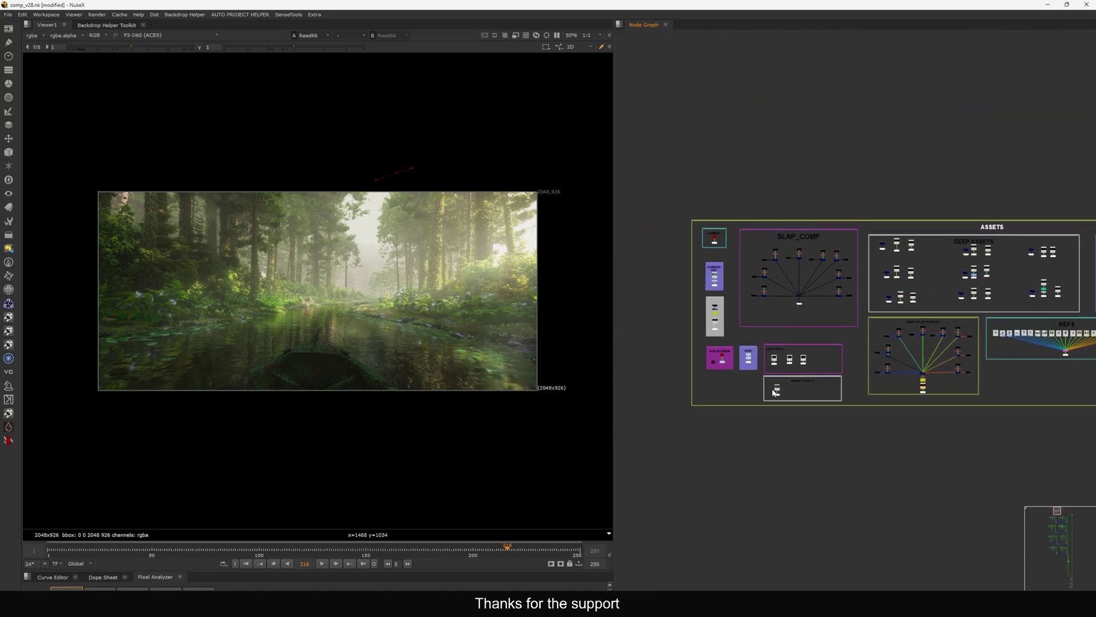
Select the Read node in DEEP COMBINE PRE RENDER and the combined Read and output nodes in the data backdrop
scroll(735, 366, up, 4)
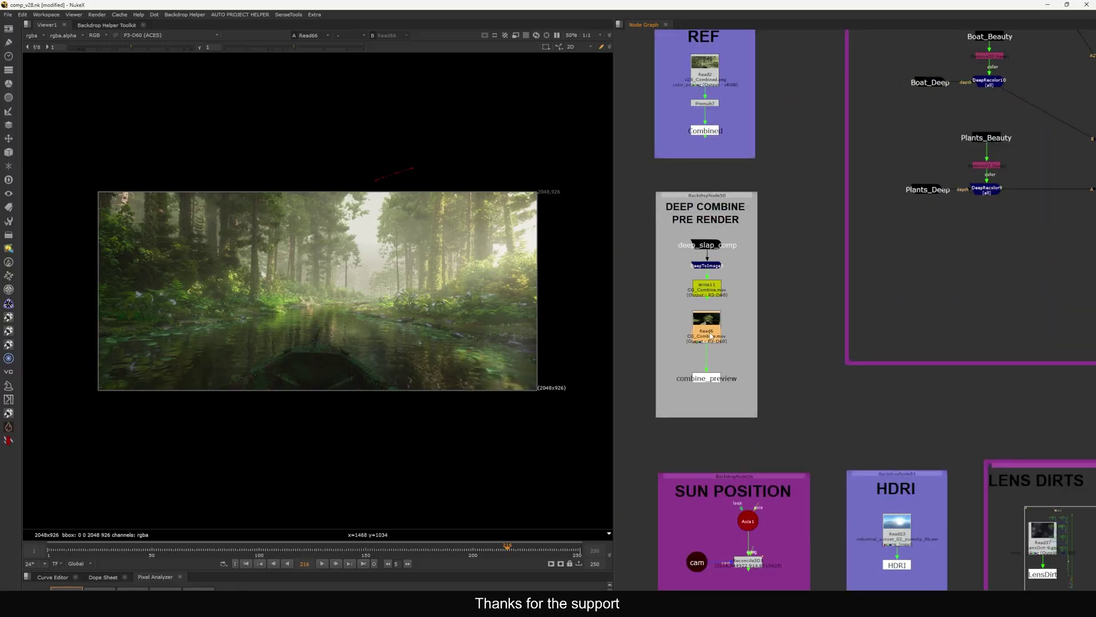
scroll(765, 400, down, 6)
scroll(829, 387, up, 8)
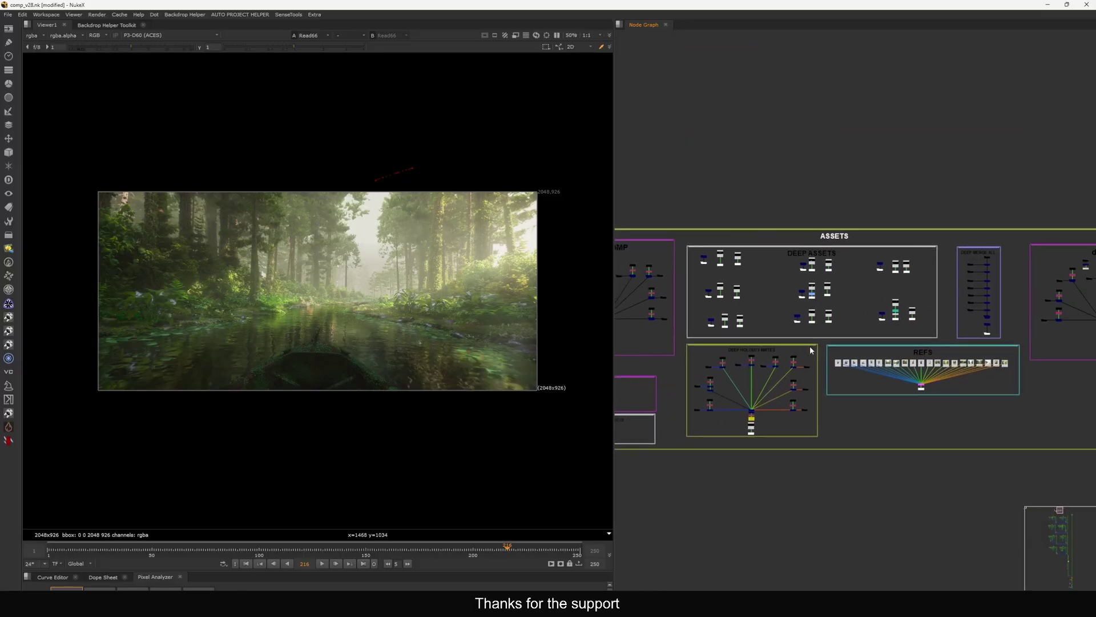
drag(872, 308, 871, 301)
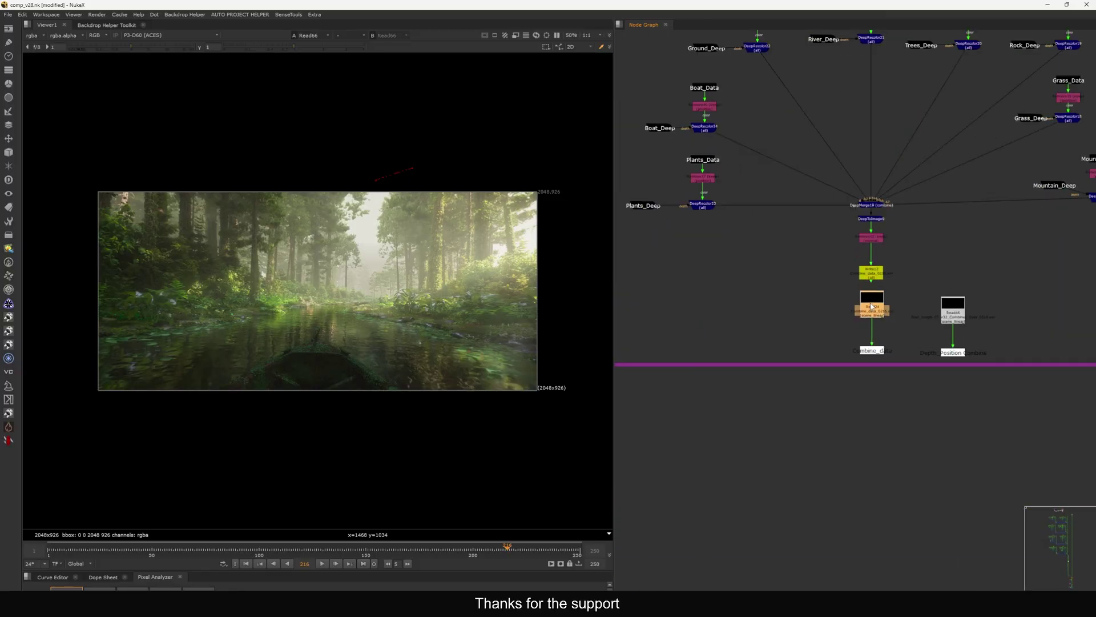
scroll(871, 301, up, 4)
drag(771, 365, 941, 439)
scroll(915, 399, down, 10)
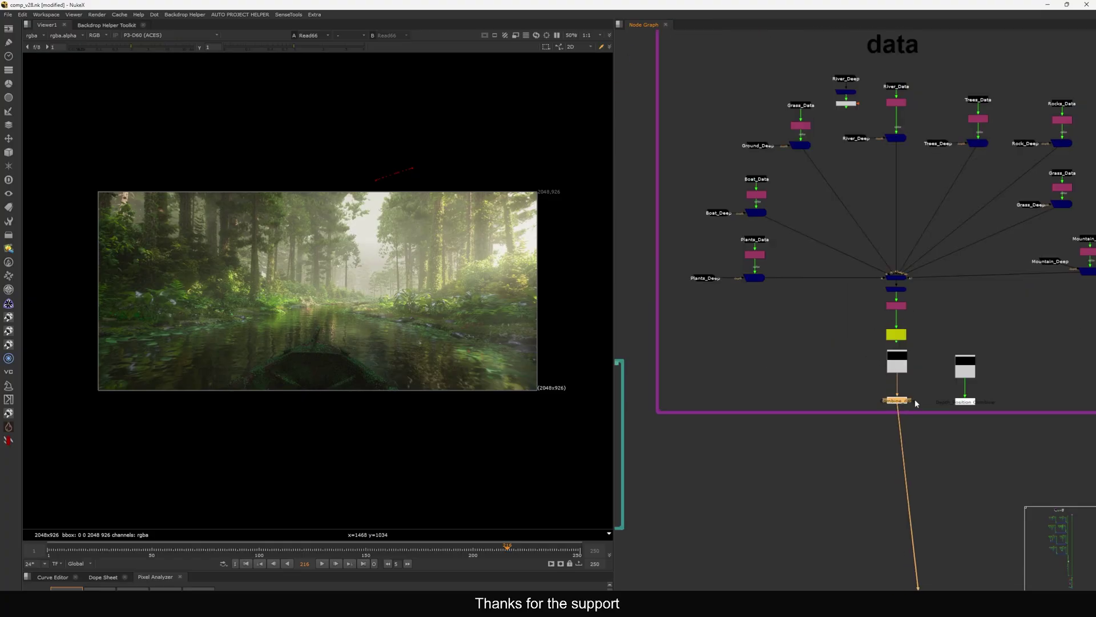
drag(915, 399, 853, 227)
scroll(867, 191, up, 9)
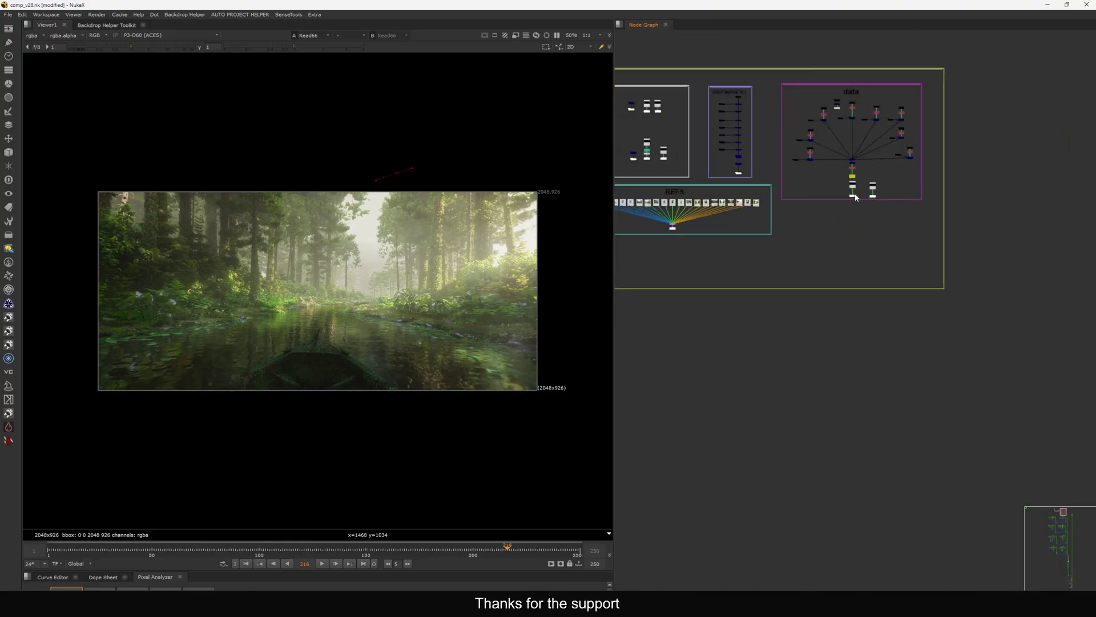
Trace the data backdrop's two output nodes down the comp, and frame the whole node tree with nothing selected
click(916, 198)
scroll(982, 251, down, 8)
shift+click(958, 242)
scroll(944, 265, down, 10)
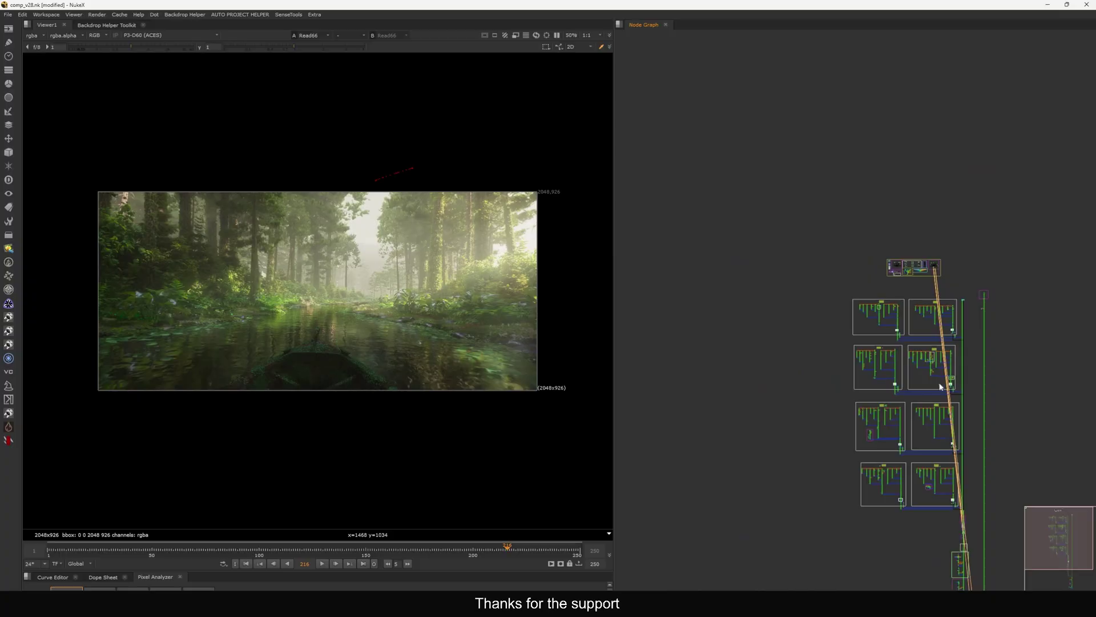
drag(940, 386, 852, 150)
scroll(891, 396, up, 9)
key(f)
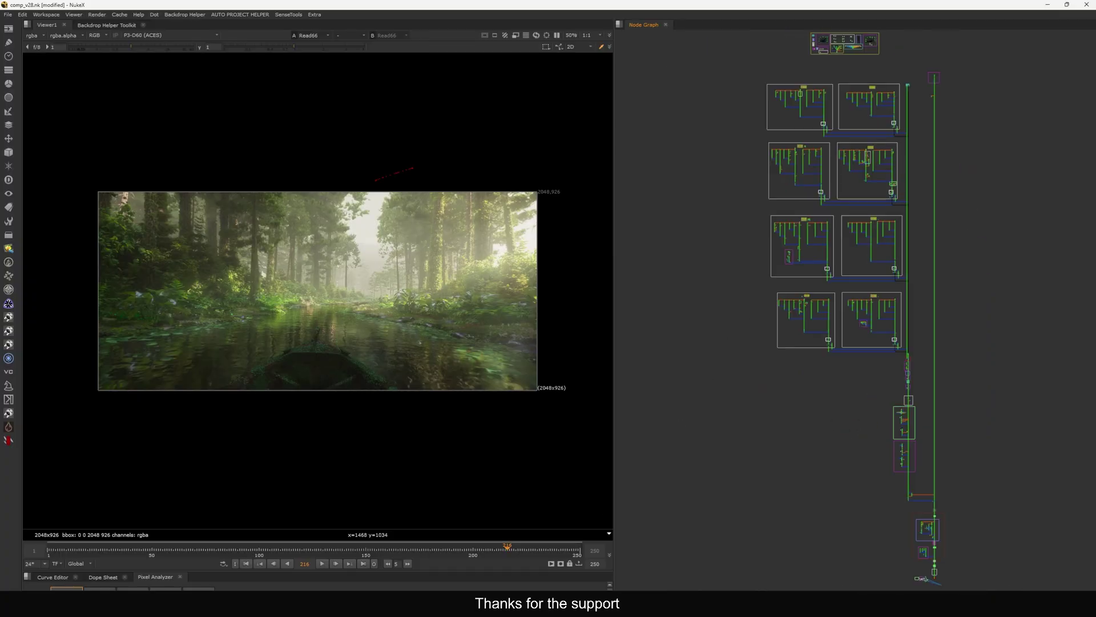
Switch to the DEEP COURSE mind map in Obsidian and expand the Ref topic and its Collect References branch
mouse_move(248, 603)
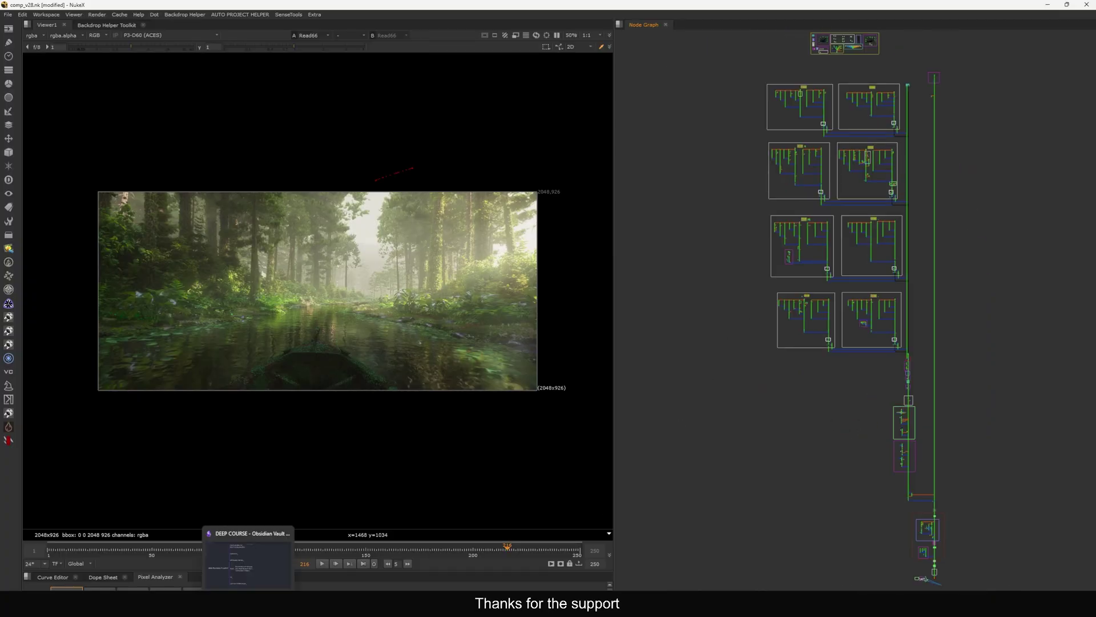
click(249, 562)
click(366, 352)
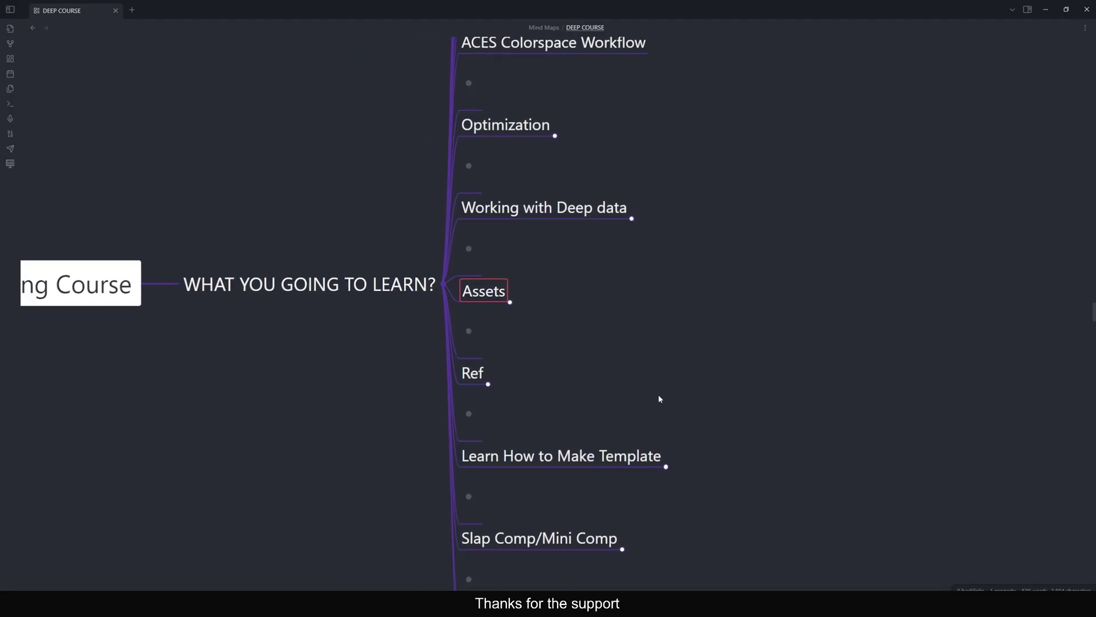
click(513, 375)
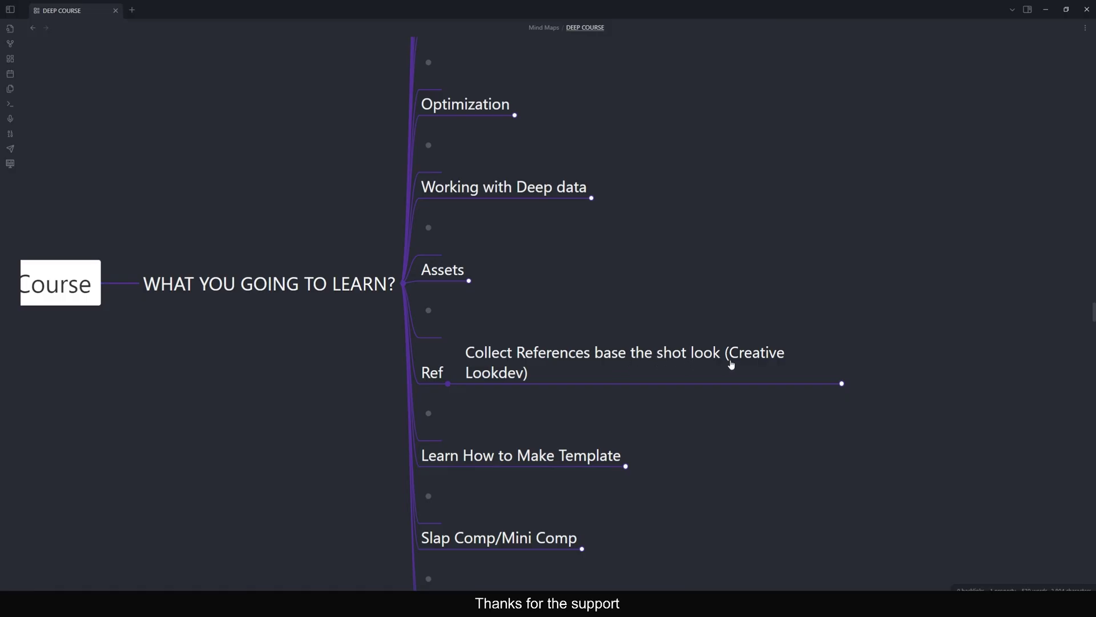
drag(709, 425, 525, 414)
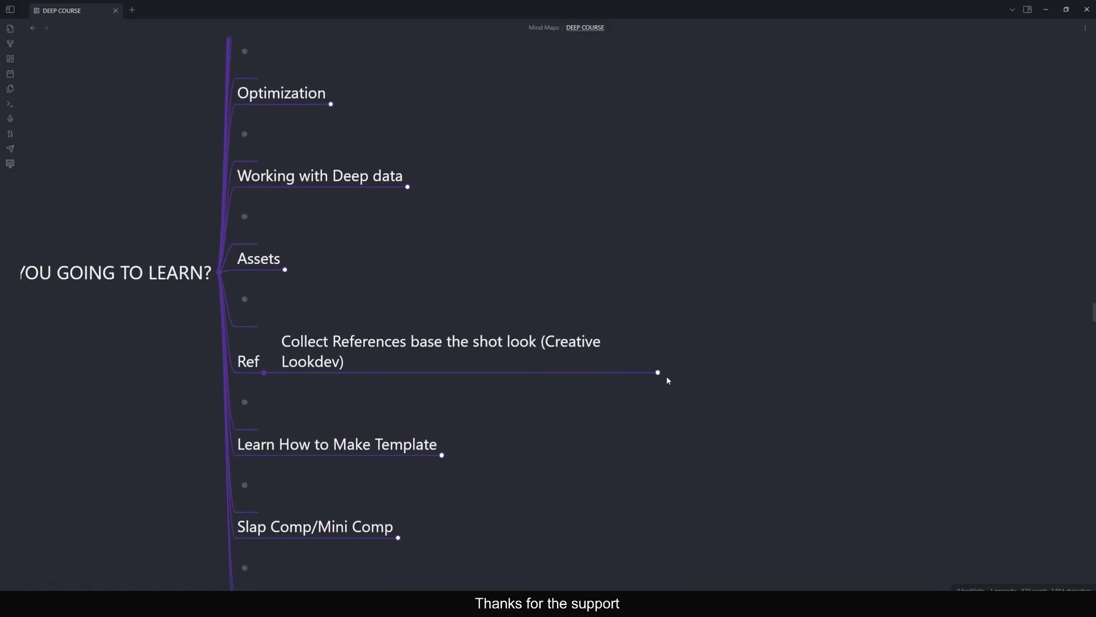
click(658, 374)
drag(730, 417, 625, 425)
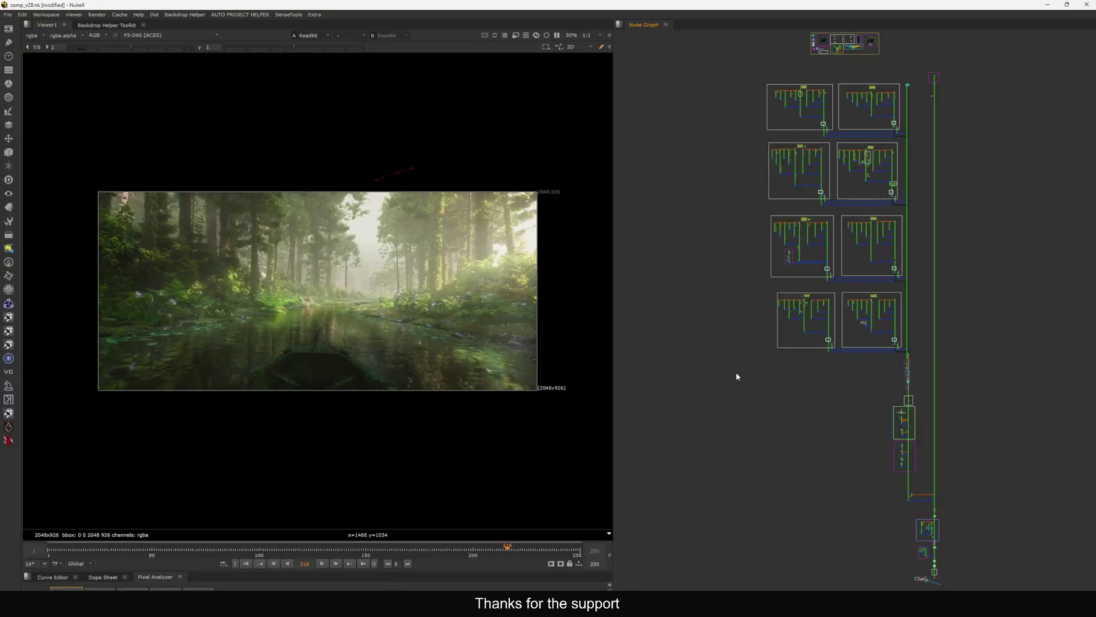
Switch back to Nuke and display the REFS backdrop's contact sheet in an enlarged viewer
scroll(735, 371, down, 3)
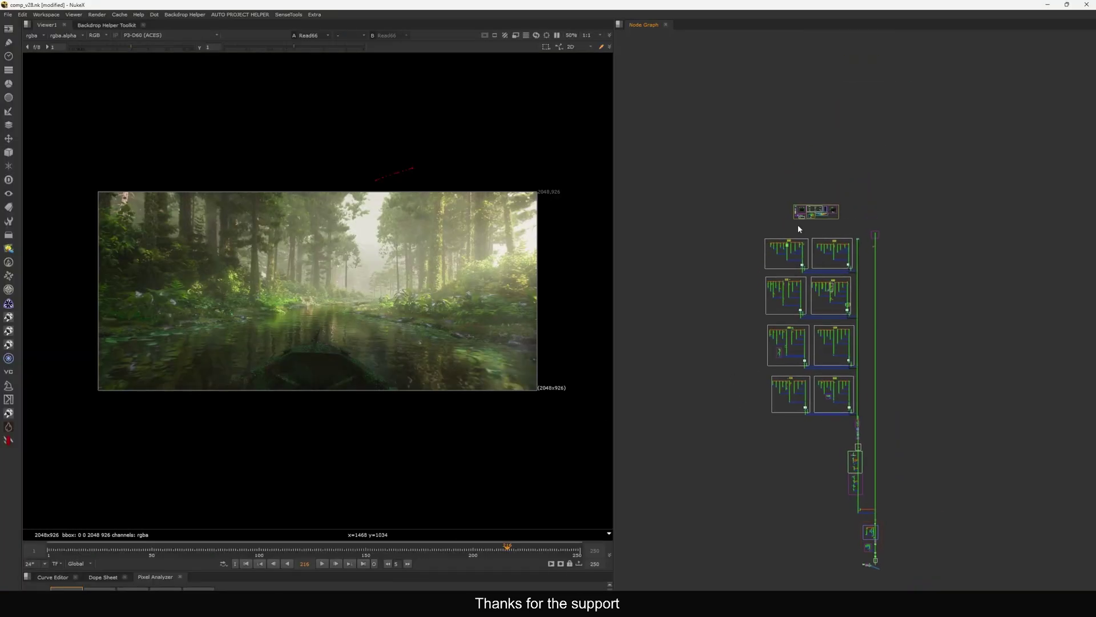
scroll(797, 224, up, 6)
scroll(862, 254, up, 5)
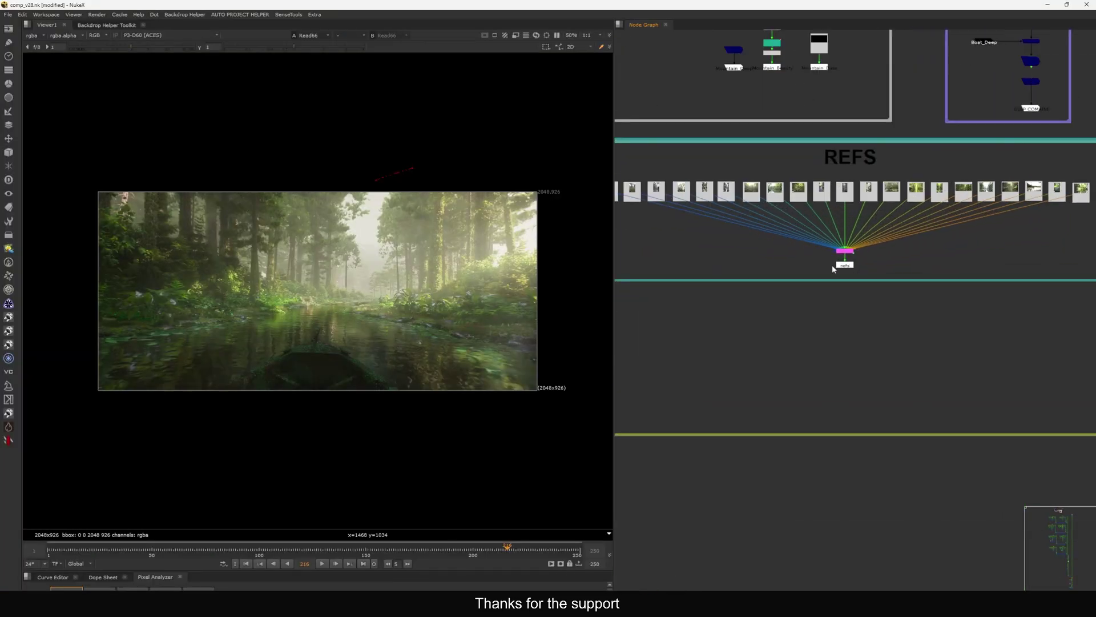
click(844, 251)
key(1)
key(space)
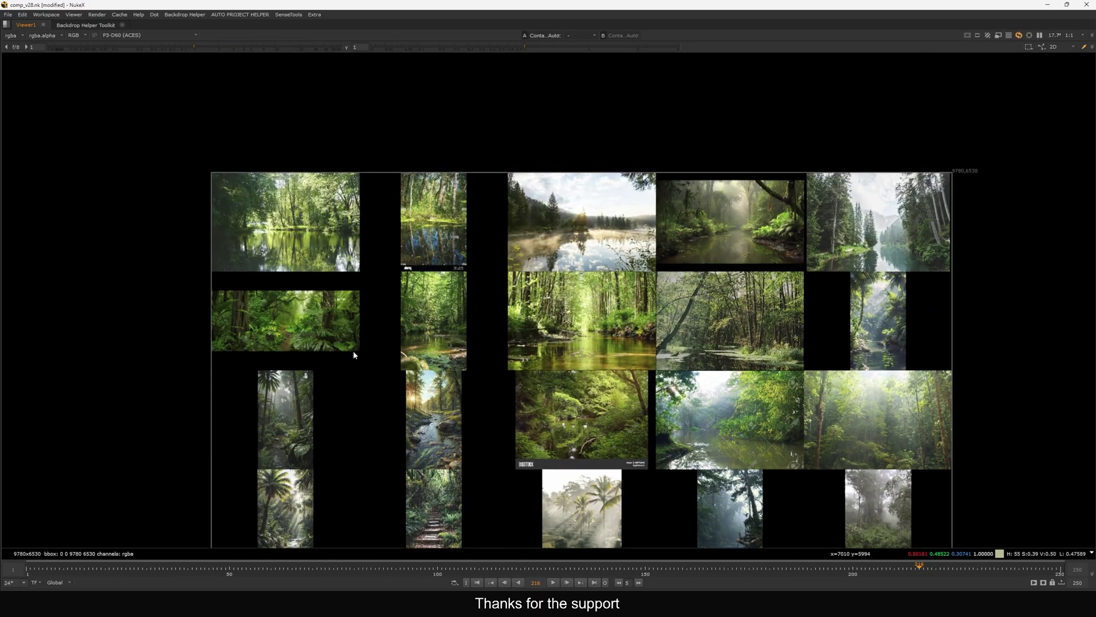
Examine the forest and river reference images on the contact sheet up close, row by row
scroll(323, 277, up, 5)
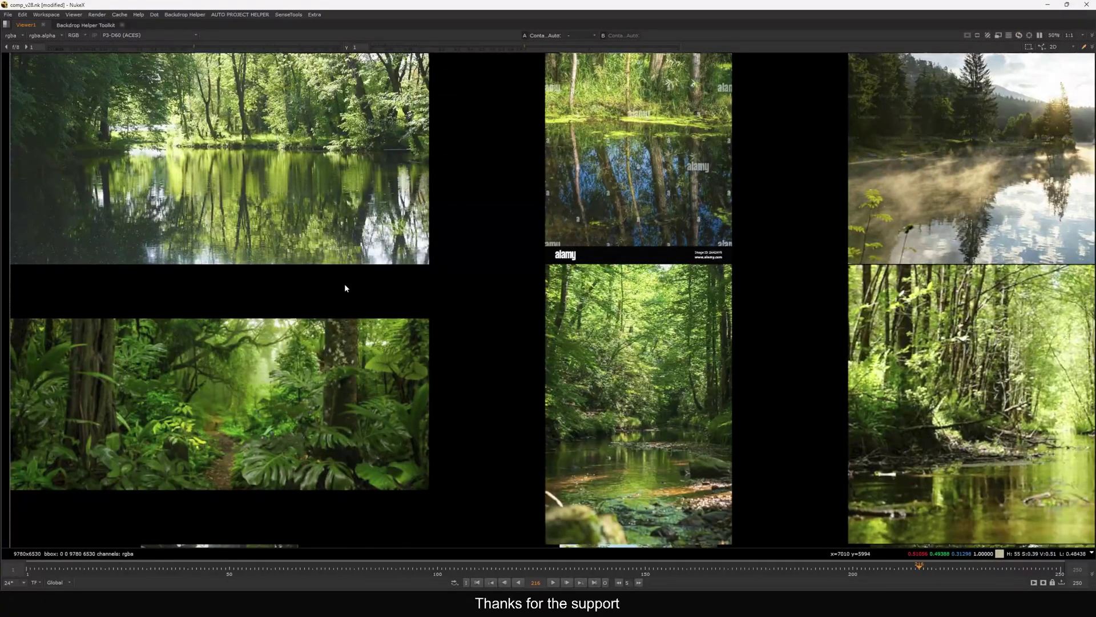
key(f)
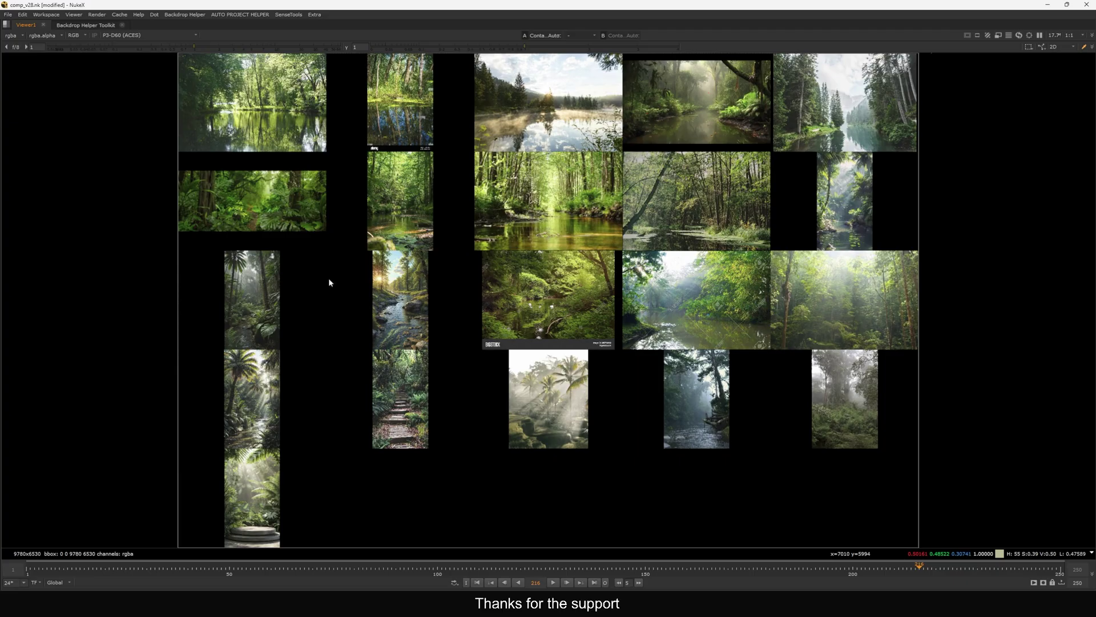
drag(517, 196, 530, 306)
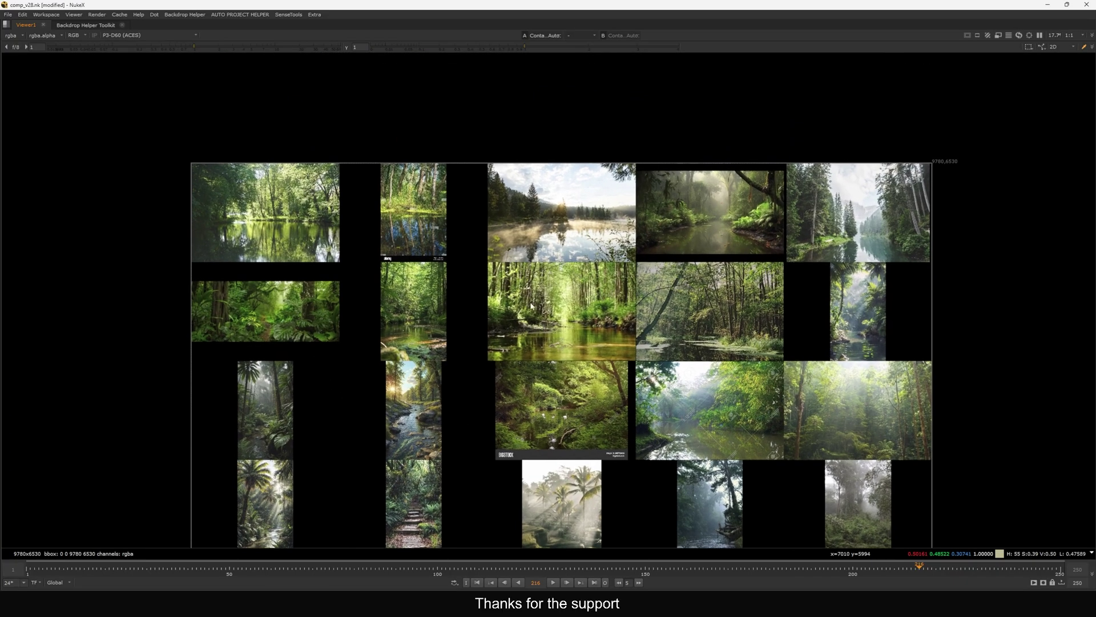
scroll(314, 203, up, 4)
drag(474, 254, 582, 257)
scroll(582, 257, down, 1)
drag(957, 300, 506, 303)
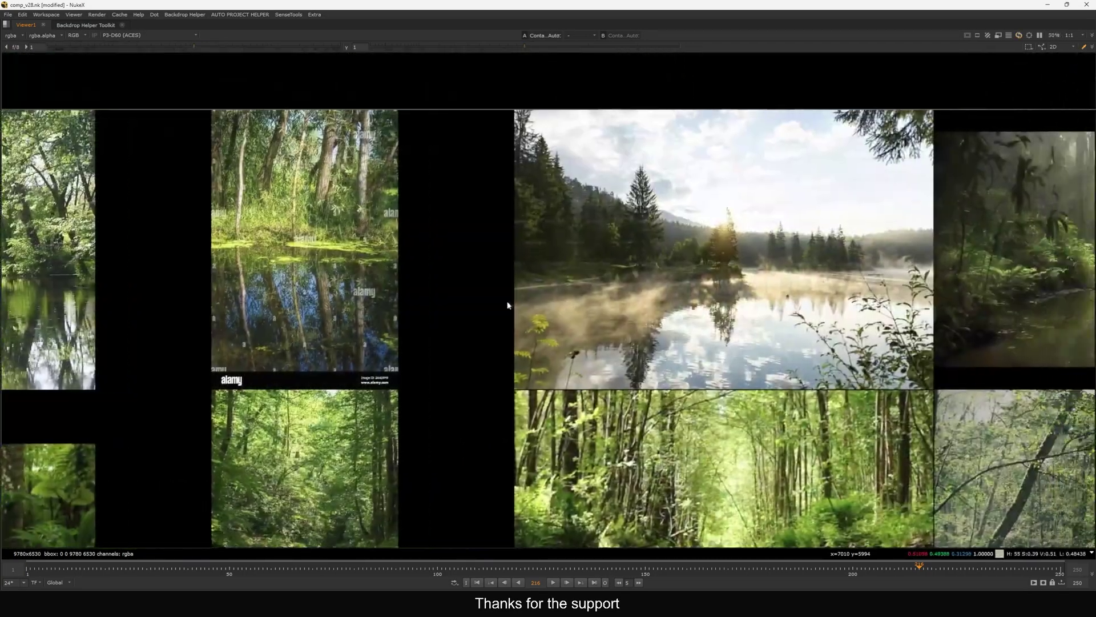
drag(642, 291, 465, 291)
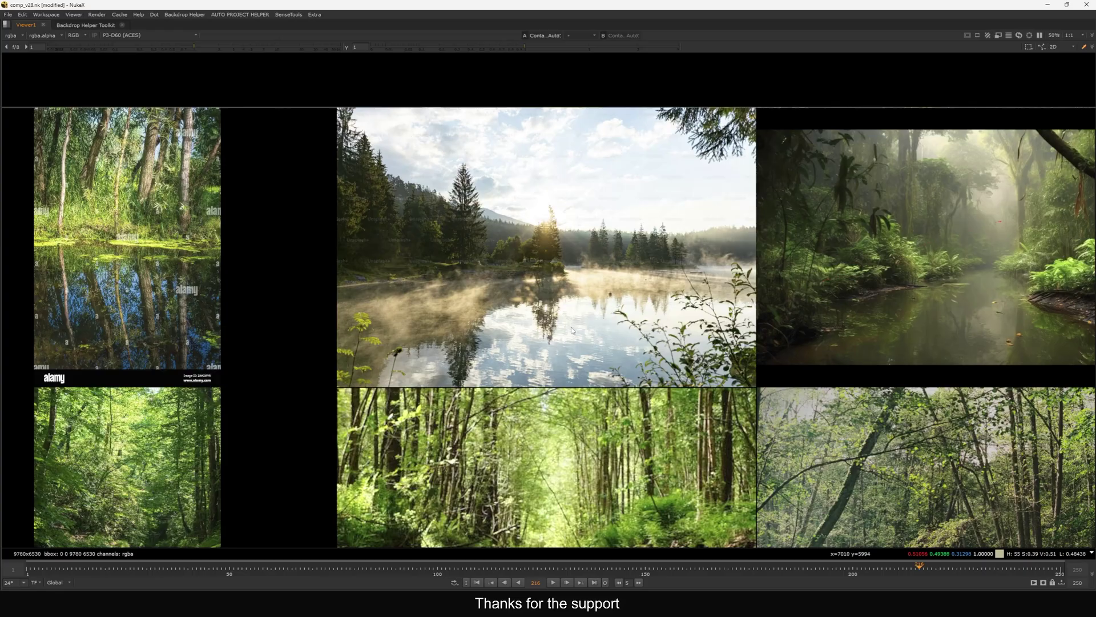
drag(814, 323, 553, 321)
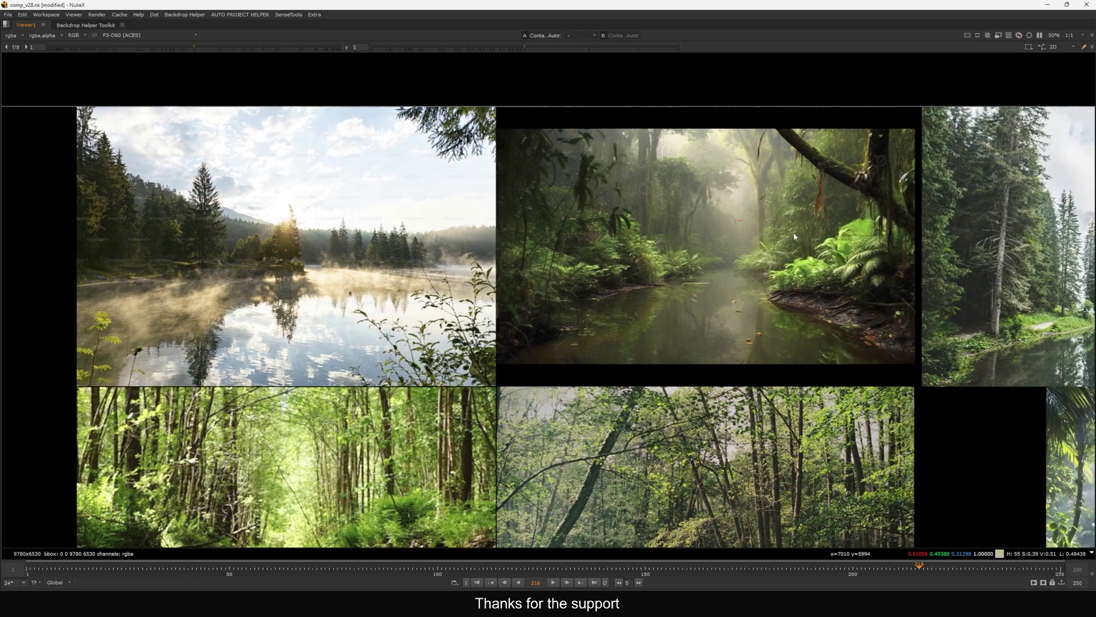
drag(902, 343, 557, 322)
drag(793, 336, 753, 293)
scroll(754, 293, down, 5)
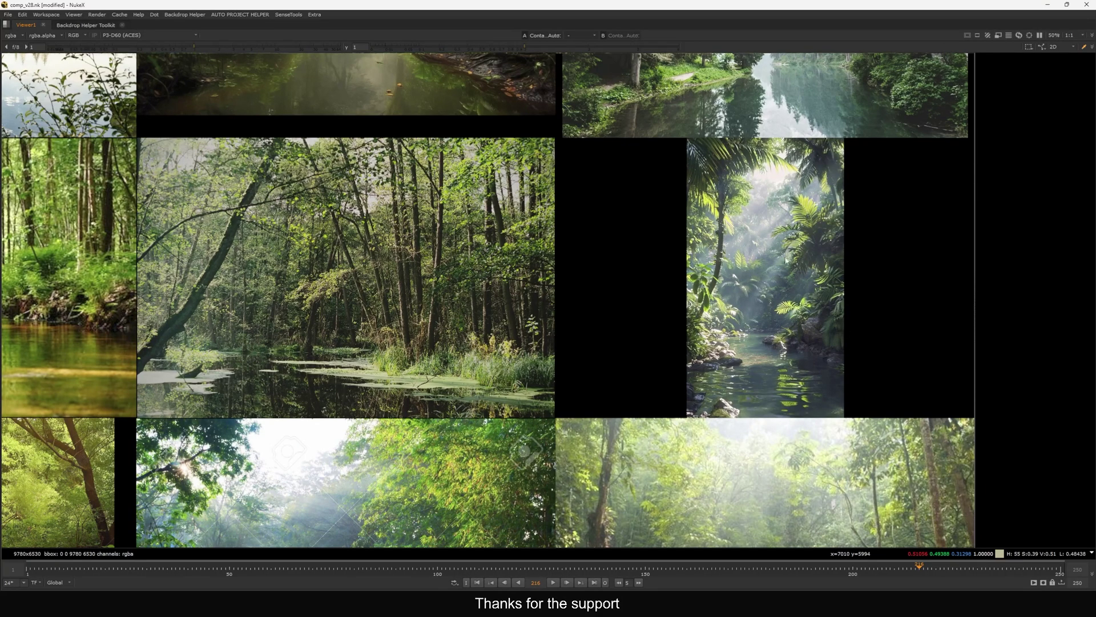
scroll(683, 303, left, 5)
scroll(631, 383, down, 2)
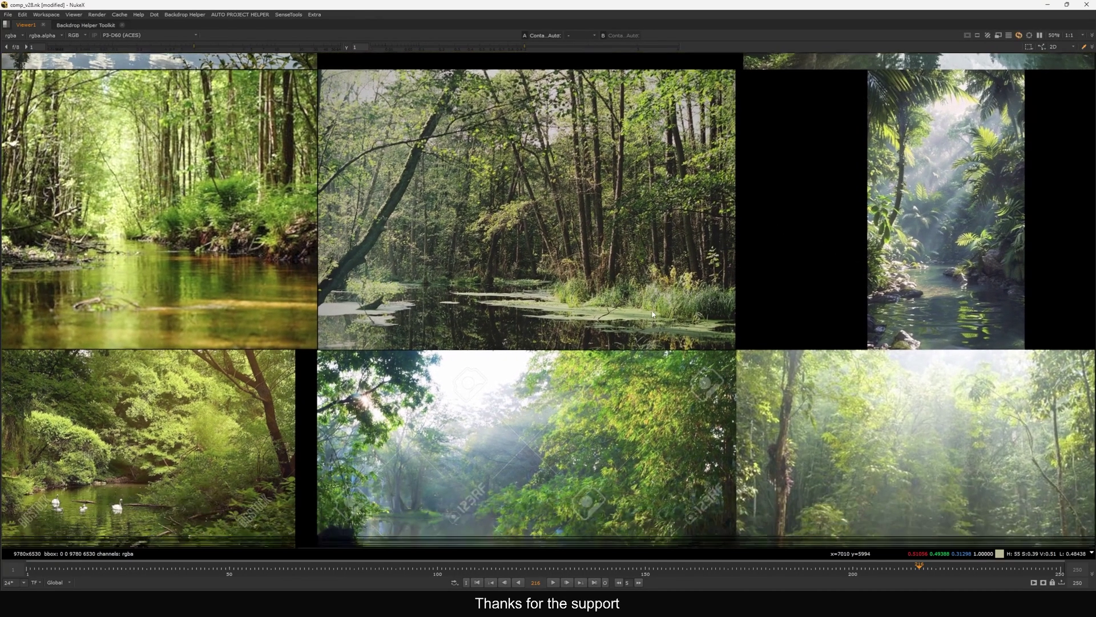
Examine the sunlit forest and stream photos in the middle of the contact sheet up close, including the alamy creek image
scroll(836, 309, down, 4)
scroll(836, 309, right, 3)
scroll(836, 309, left, 14)
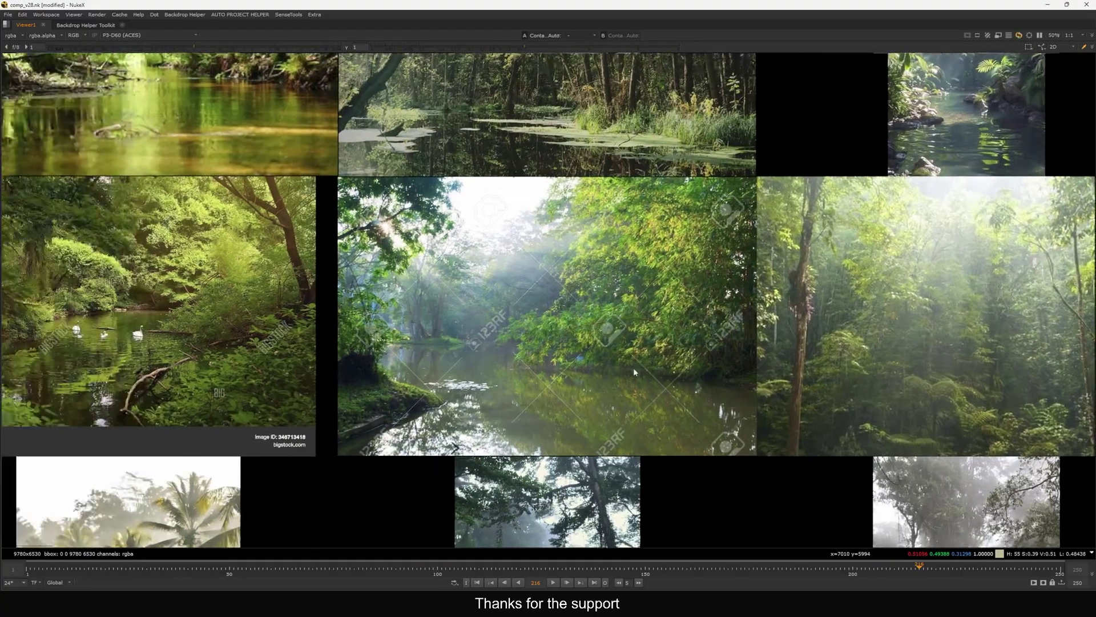
scroll(771, 372, up, 5)
scroll(691, 445, down, 1)
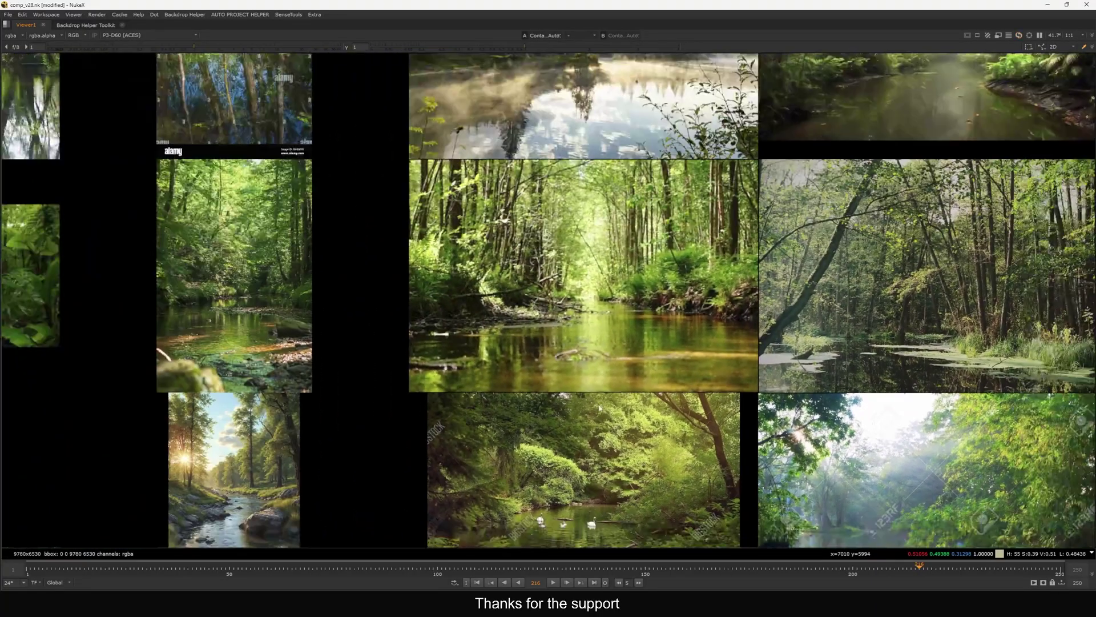
scroll(627, 418, left, 6)
scroll(627, 418, left, 2)
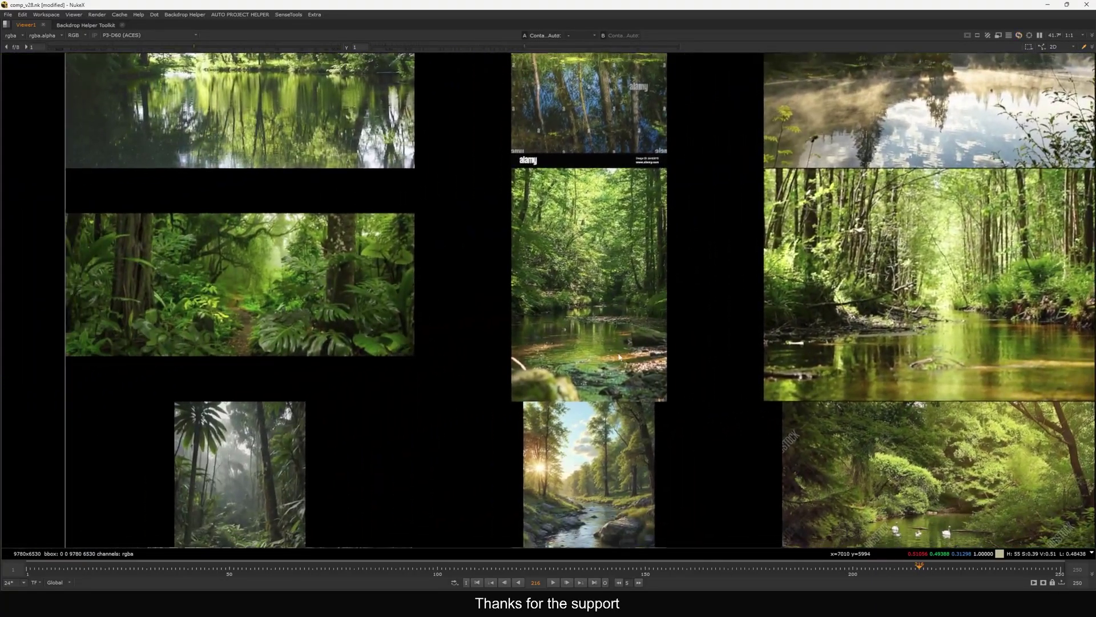
scroll(586, 364, up, 2)
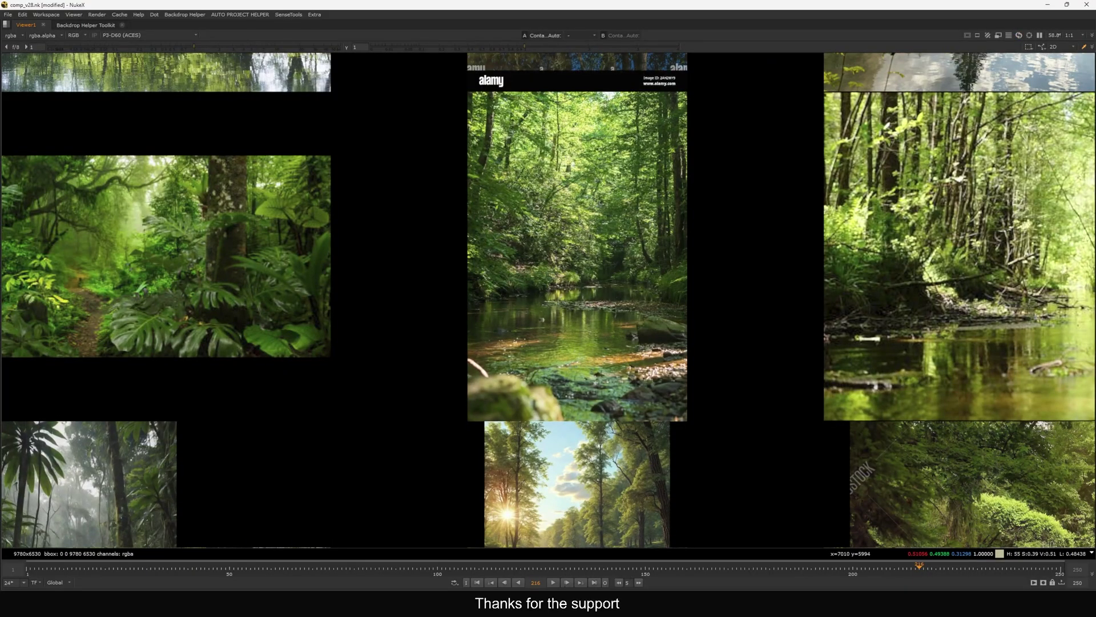
scroll(598, 272, up, 2)
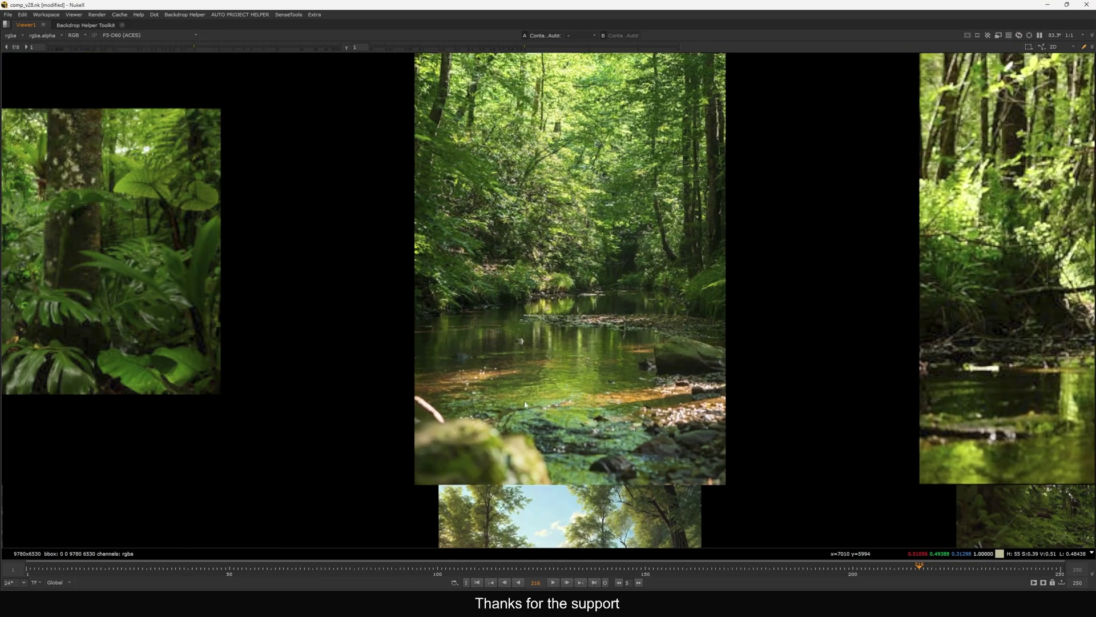
scroll(609, 305, up, 2)
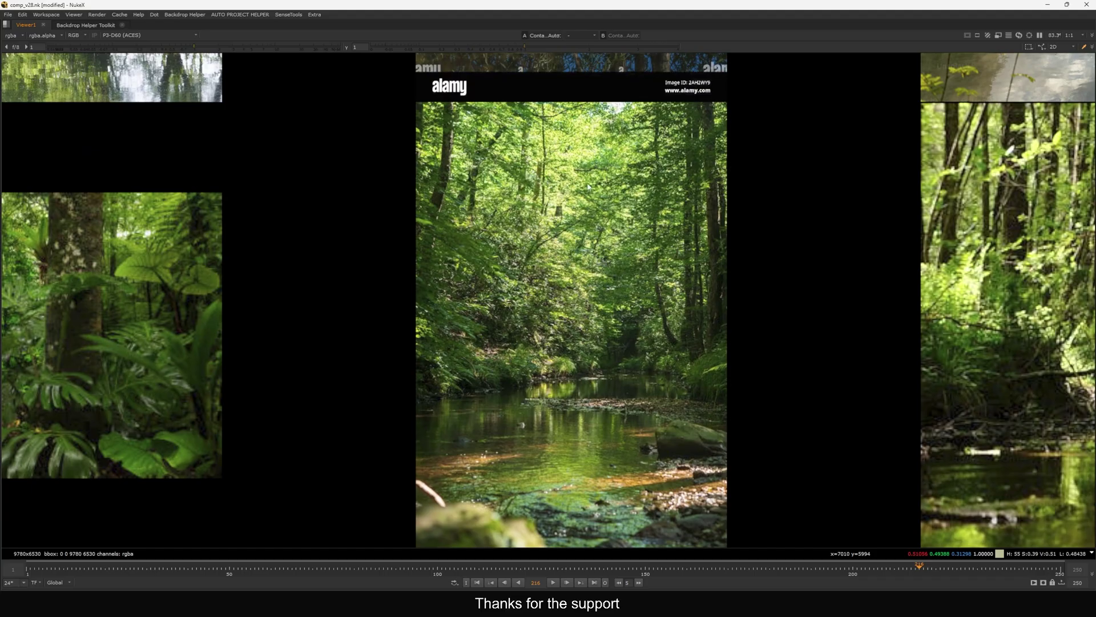
scroll(588, 137, up, 1)
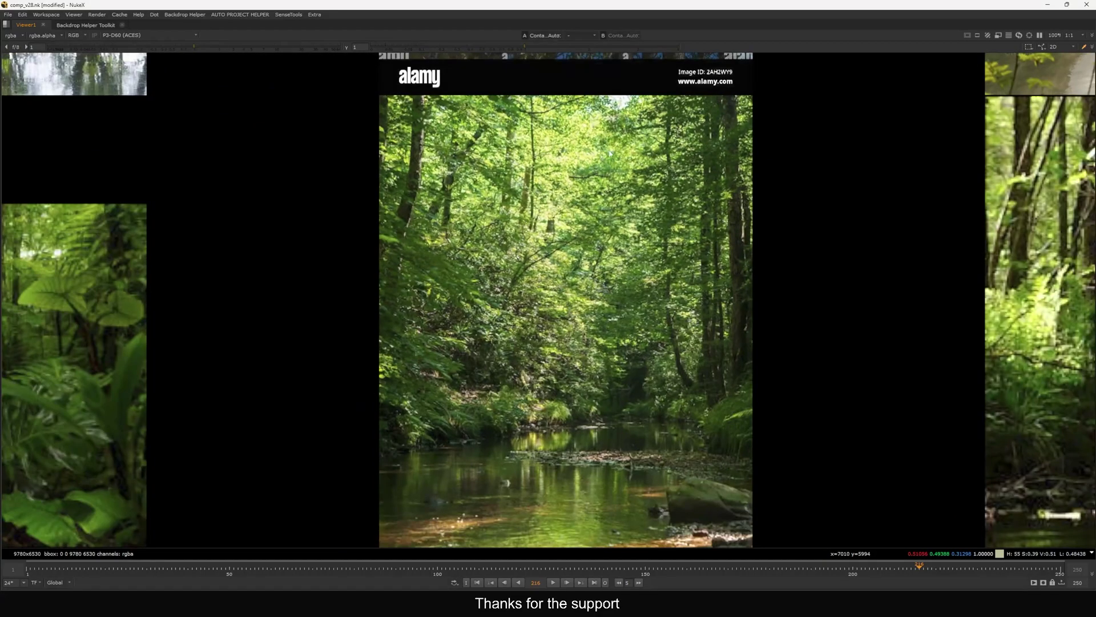
scroll(580, 251, down, 5)
Examine the jungle path, misty rainforest and remaining lower-row references, and return to the whole contact sheet beside the node graph
drag(476, 262, 798, 190)
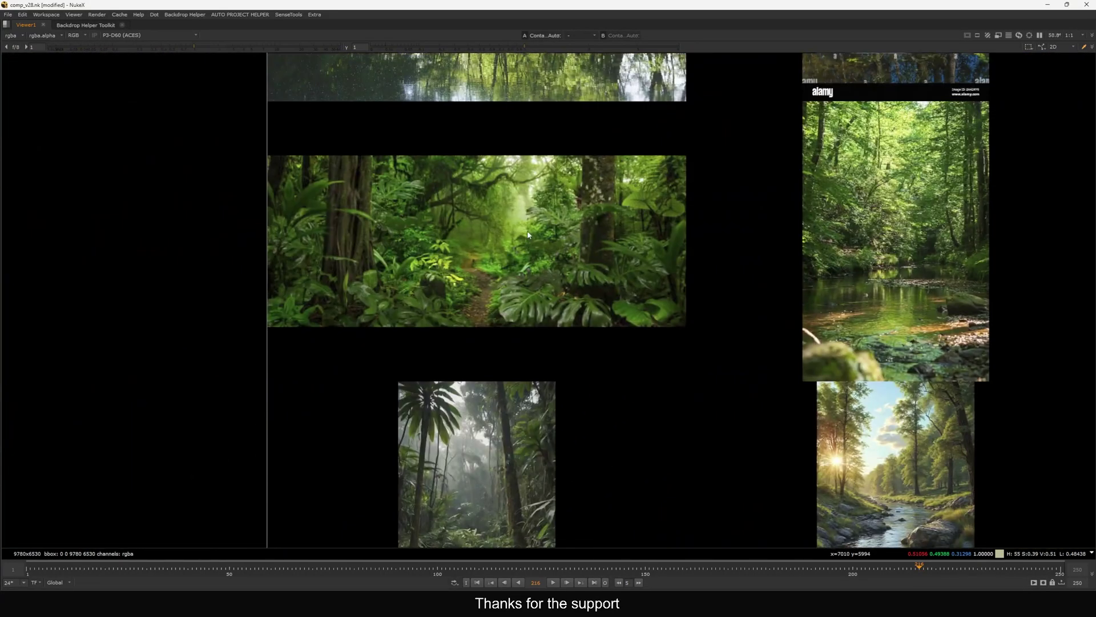
scroll(498, 251, up, 4)
scroll(532, 233, down, 2)
scroll(514, 225, up, 1)
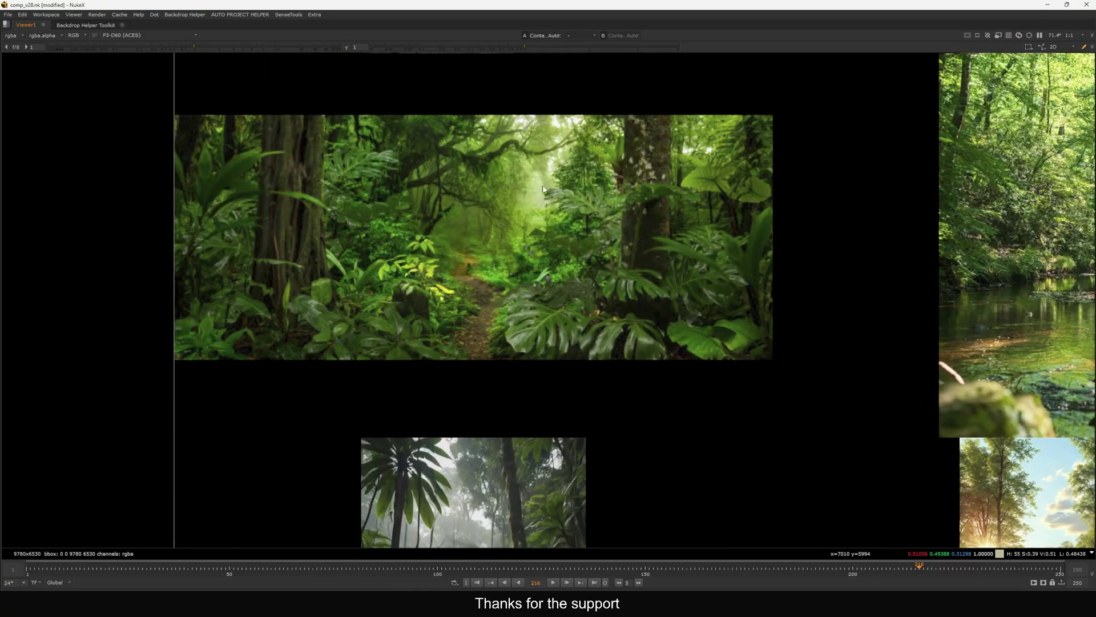
scroll(584, 296, down, 2)
drag(536, 503, 520, 282)
scroll(520, 282, up, 1)
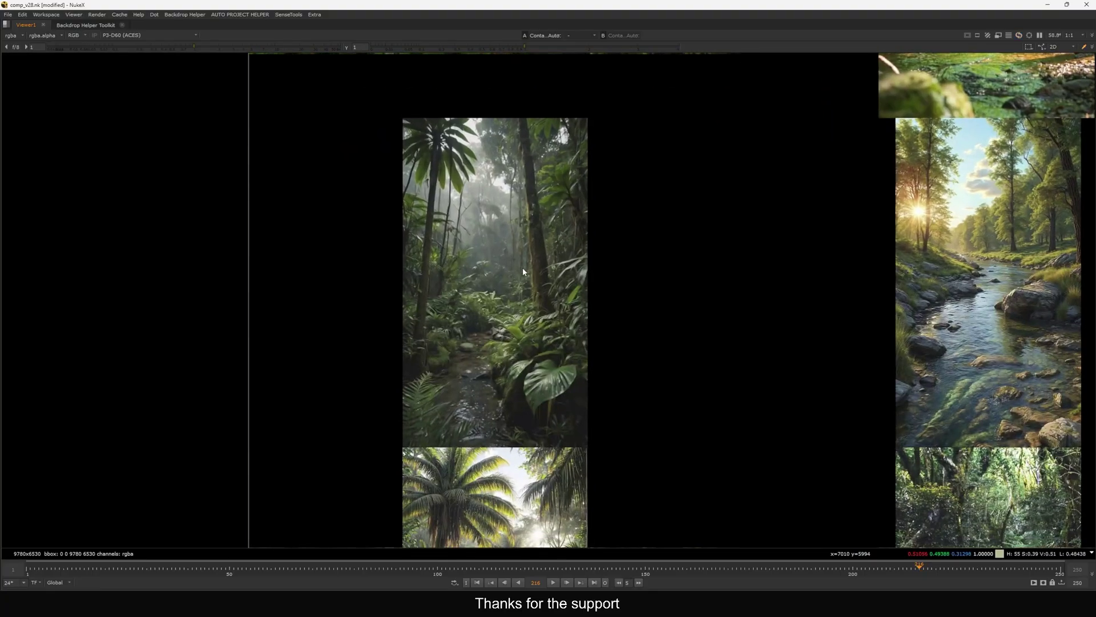
scroll(521, 282, up, 1)
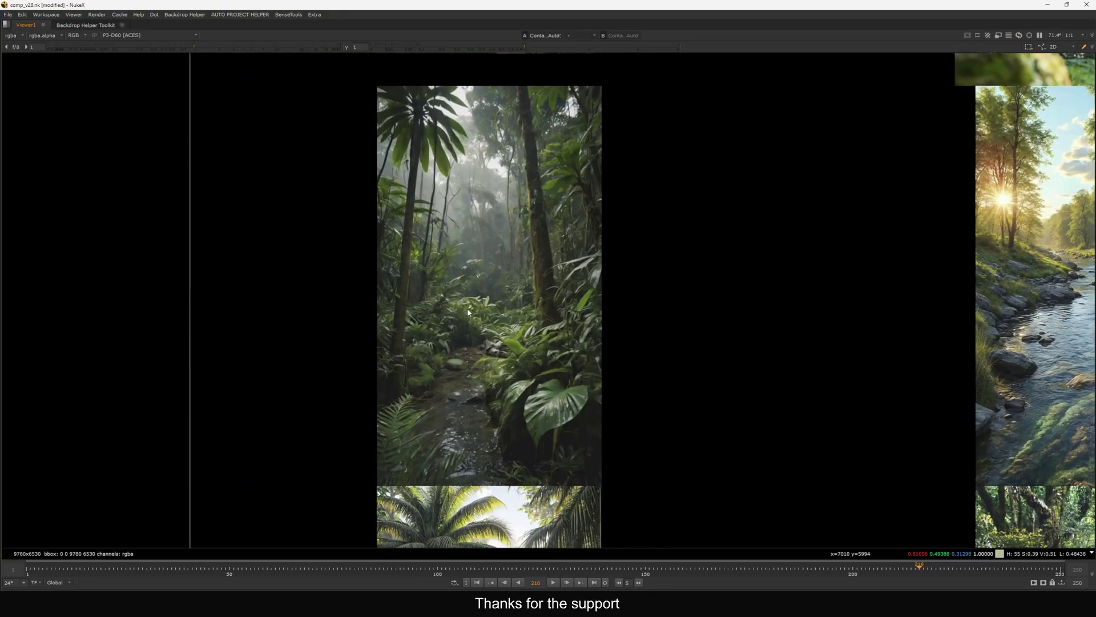
drag(739, 383, 663, 162)
drag(630, 511, 649, 327)
scroll(643, 327, down, 3)
drag(755, 384, 574, 305)
drag(778, 335, 493, 331)
drag(736, 306, 512, 318)
scroll(749, 310, up, 4)
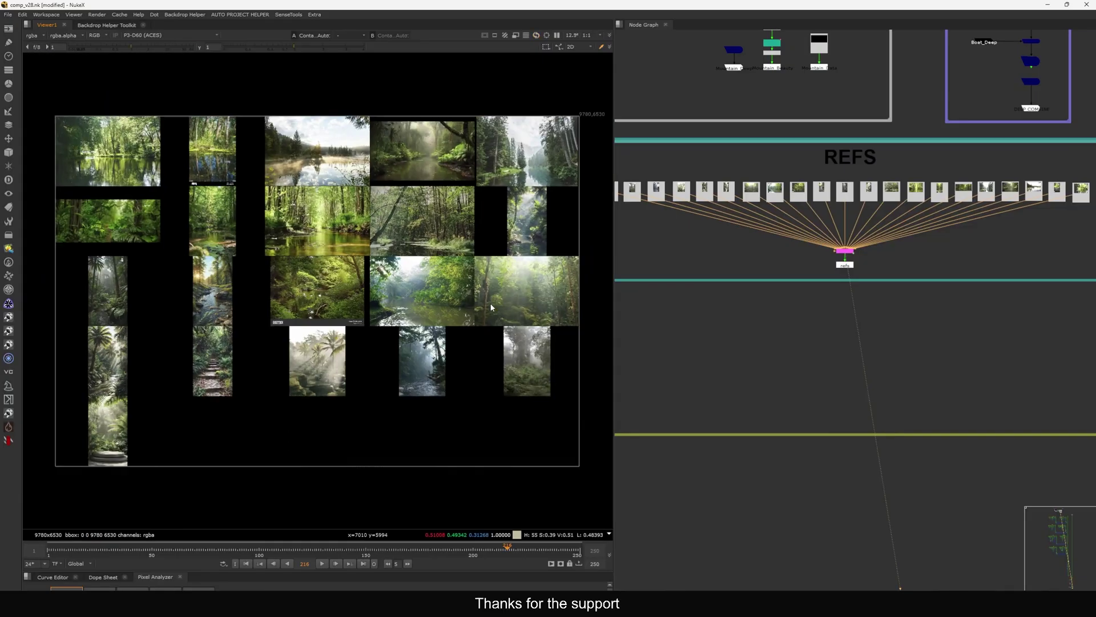
Switch to the DEEP COURSE mind map in Obsidian and collapse the Ref topic
click(746, 382)
key(alt+Tab)
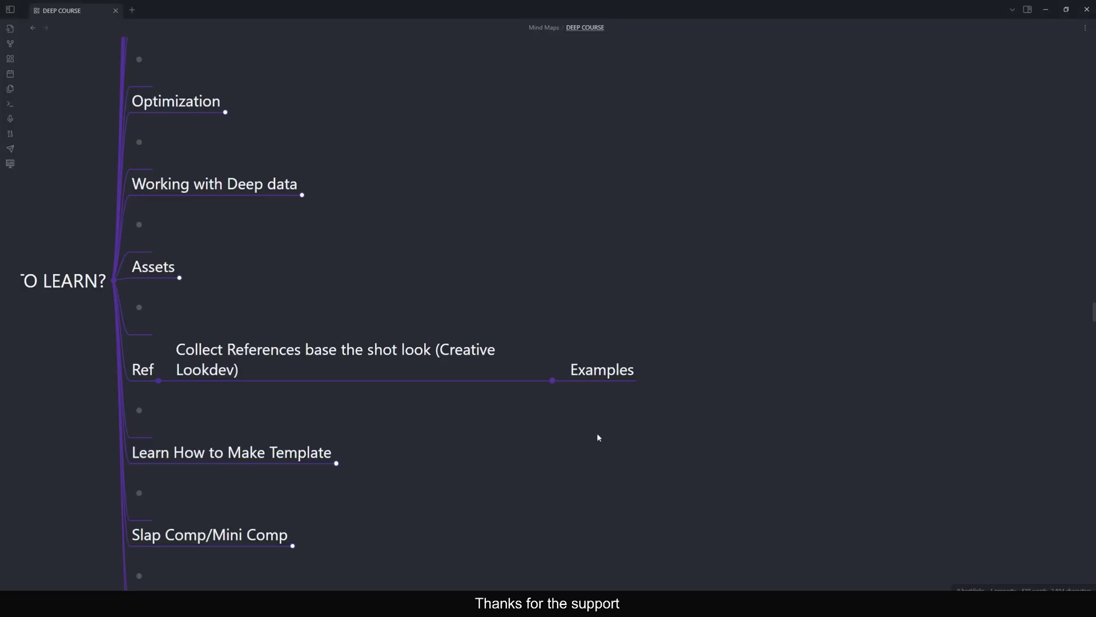
drag(169, 419, 434, 358)
click(424, 319)
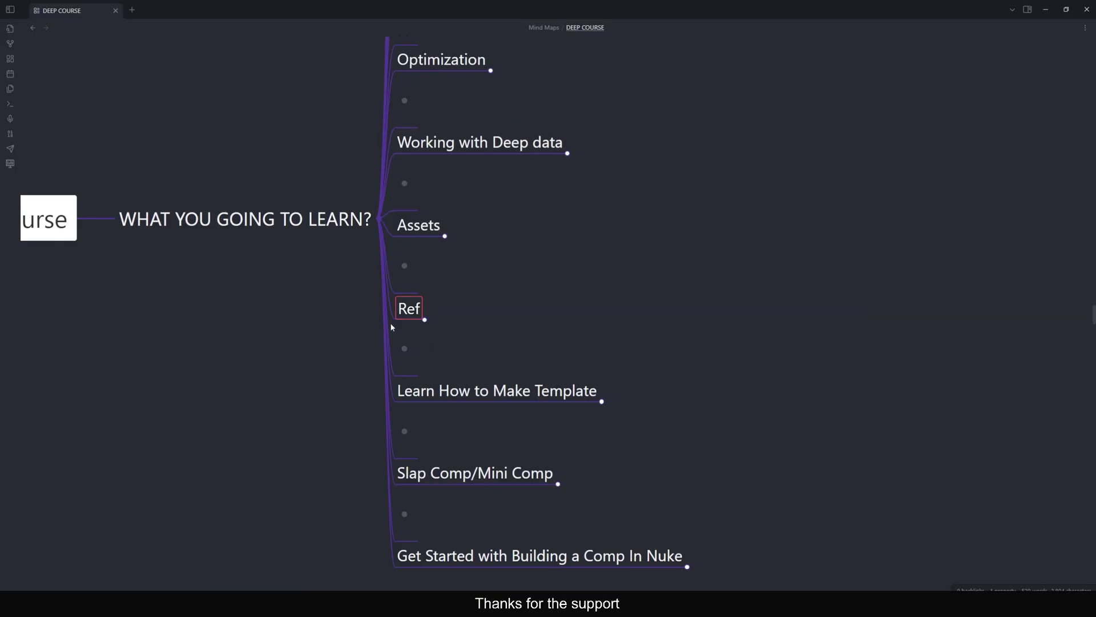
Expand the Learn How to Make Template topic and its WHY Template? branch
scroll(573, 339, down, 2)
click(632, 336)
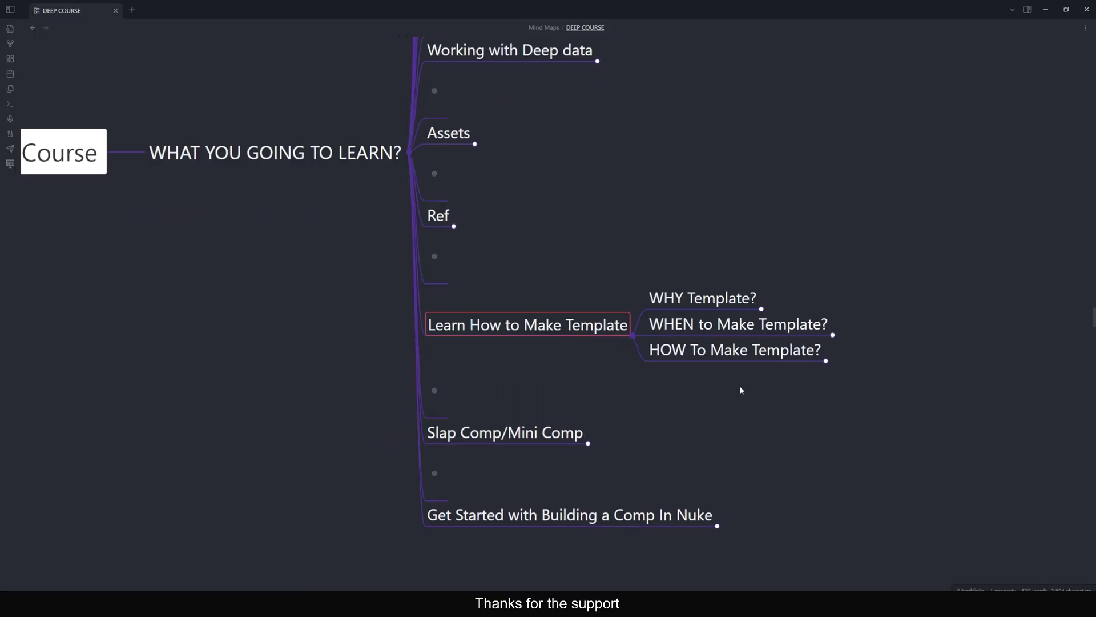
scroll(663, 396, right, 4)
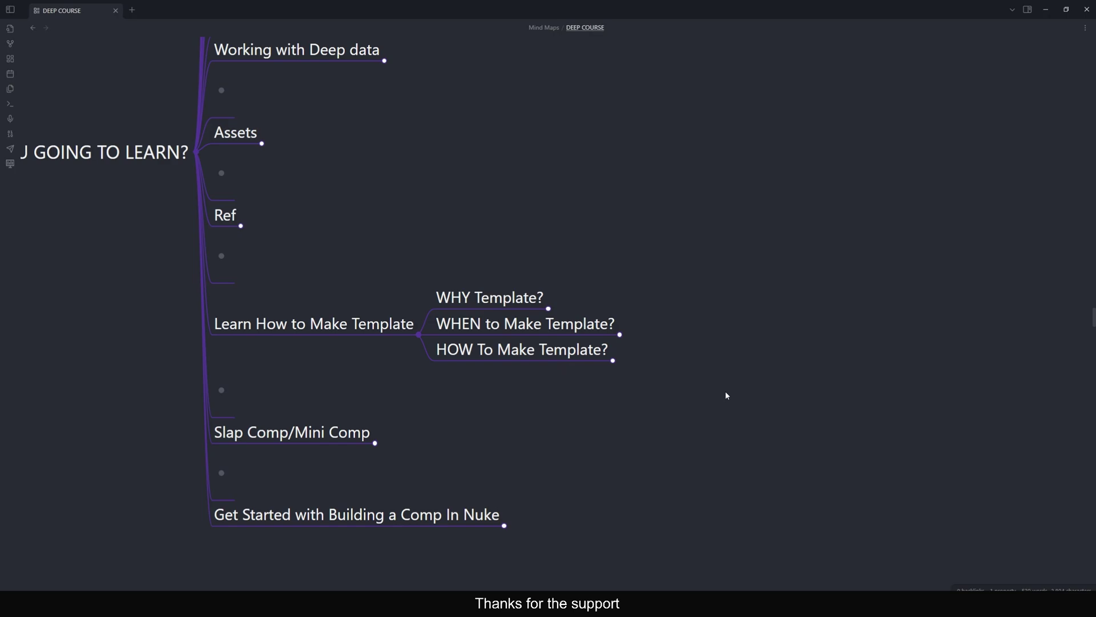
drag(700, 323, 702, 344)
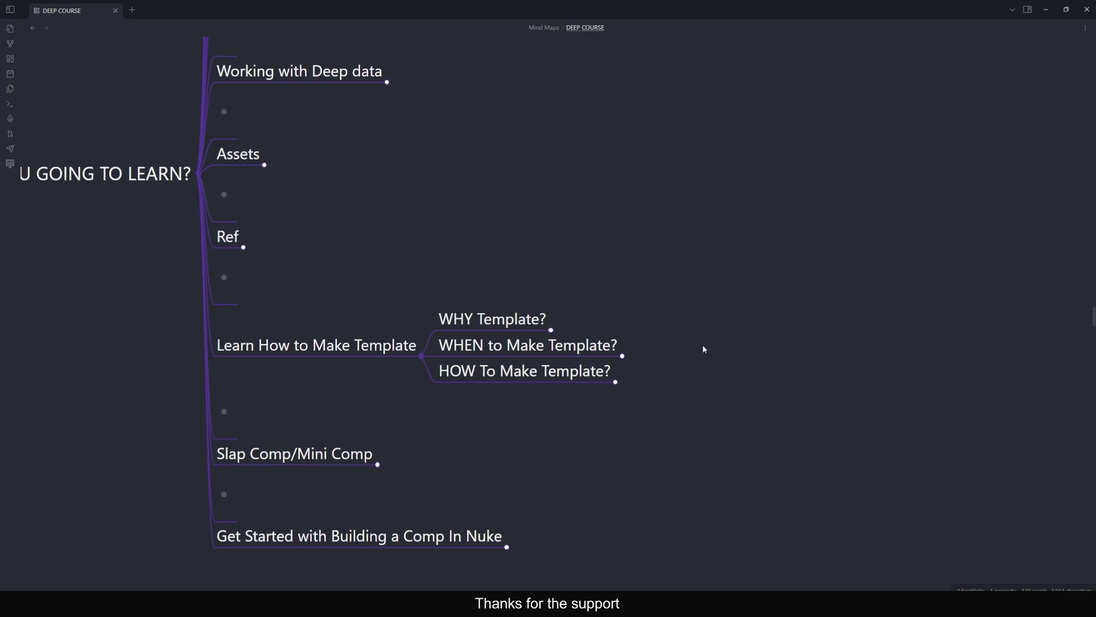
click(552, 331)
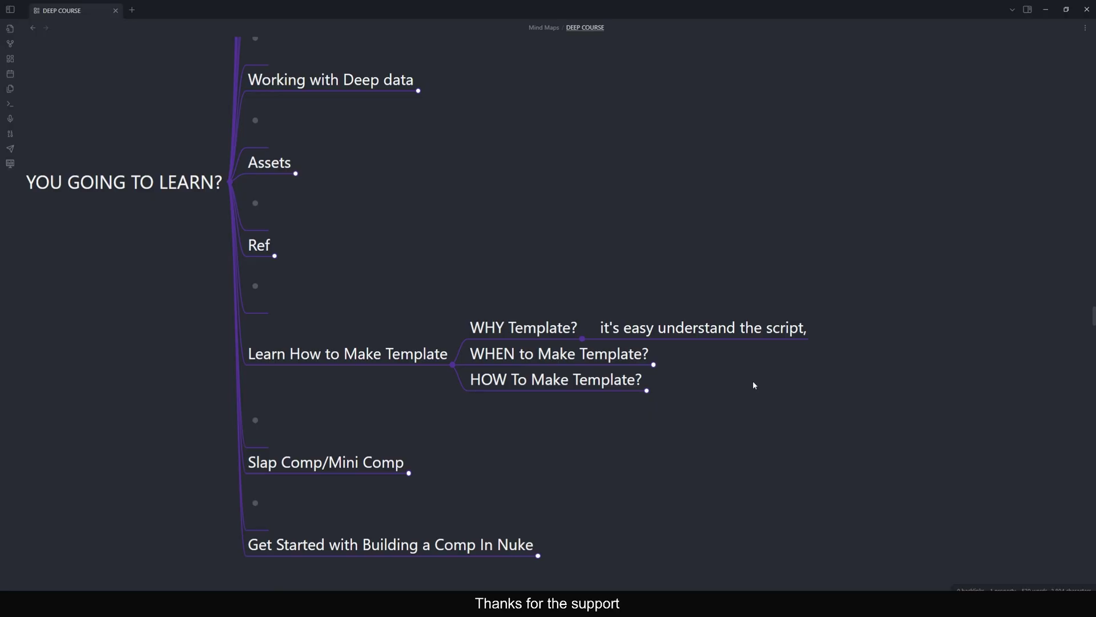
Expand the WHEN to Make Template? and HOW To Make Template? branches in turn, collapsing the previously opened one each time
click(654, 364)
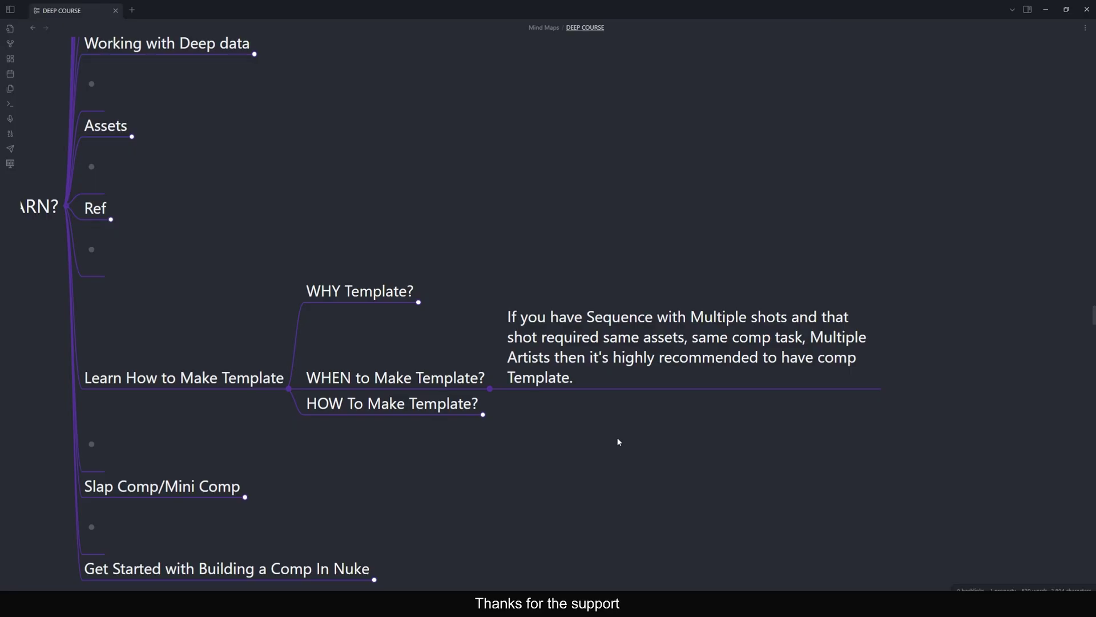
click(547, 407)
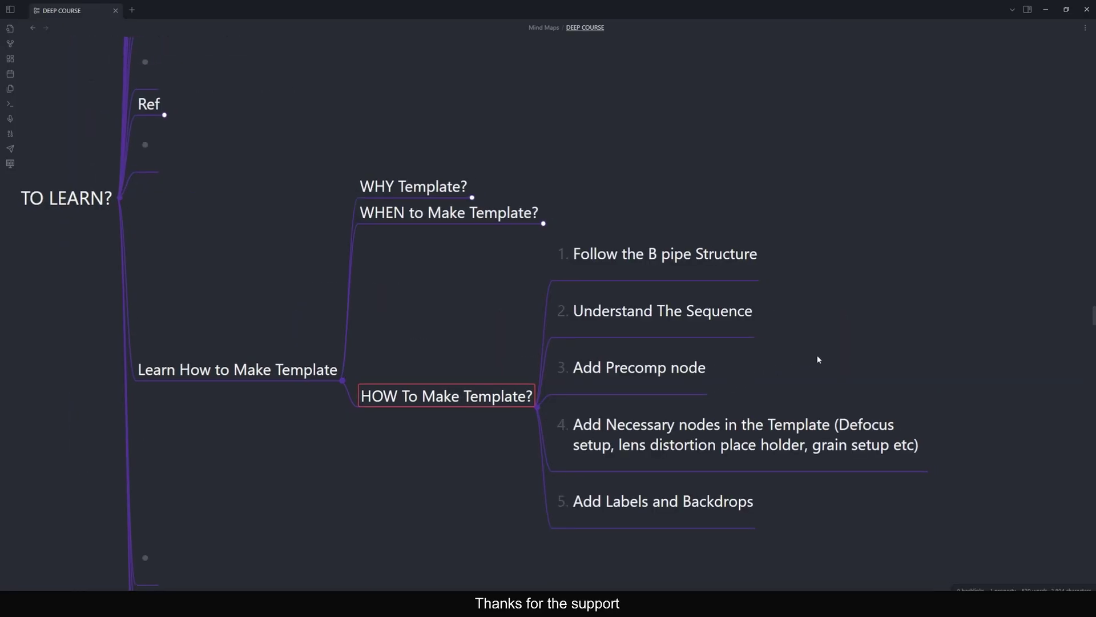
drag(818, 359, 744, 376)
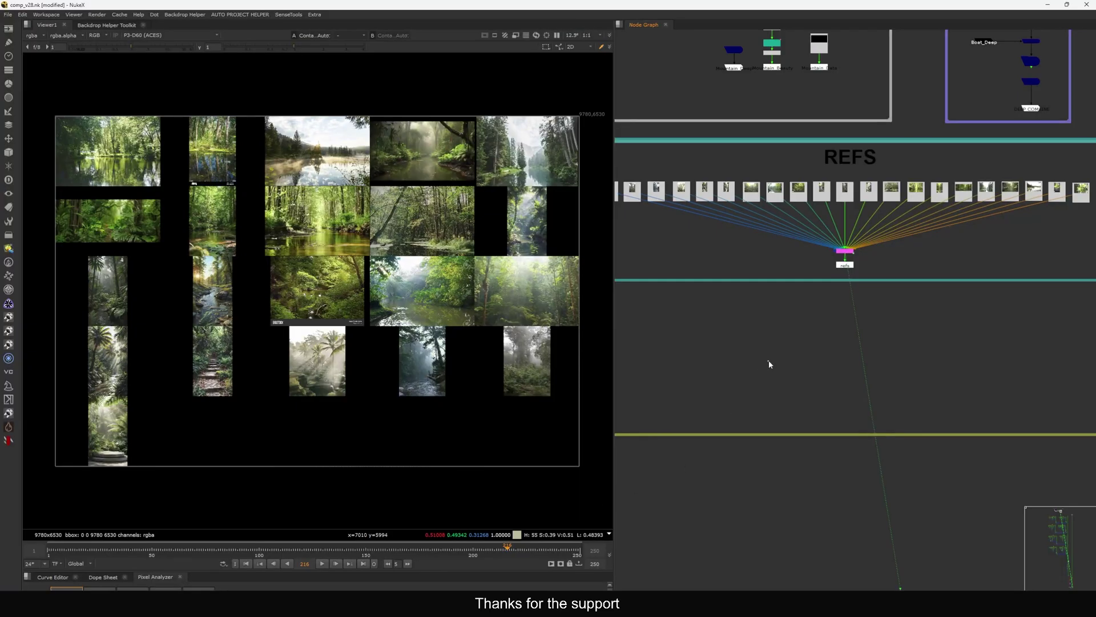
Switch back to Nuke, frame the whole node tree, and select the main comp's nodes to highlight its structure
key(f)
drag(861, 396, 804, 391)
drag(866, 54, 931, 238)
click(924, 358)
click(871, 217)
drag(697, 69, 871, 512)
scroll(870, 512, up, 10)
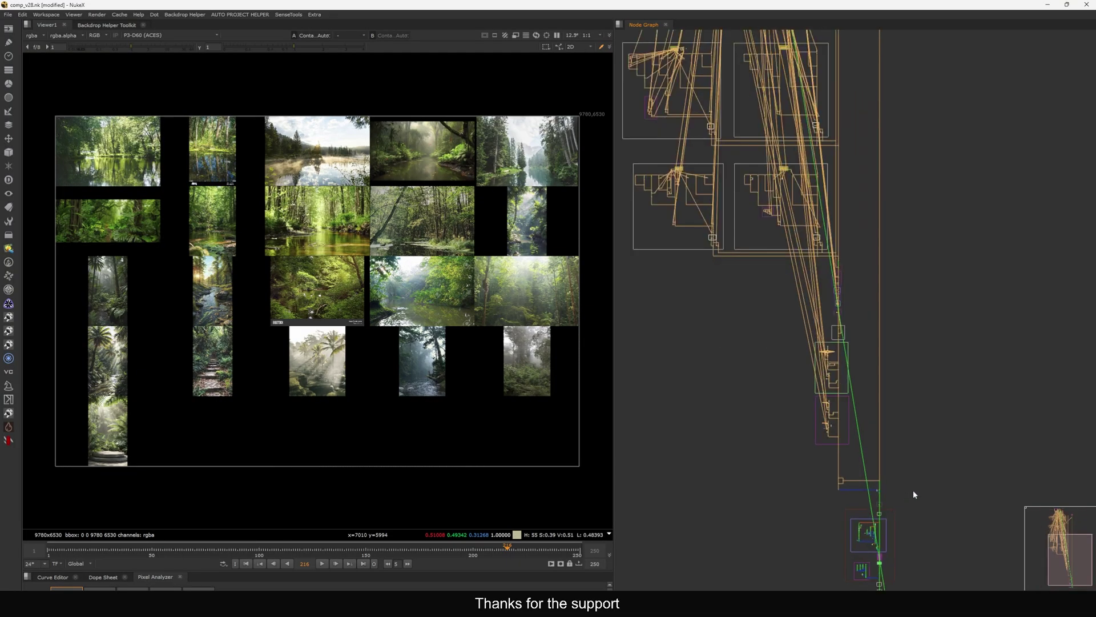
Examine the main comp's tree from its final outputs up to the asset backdrops, alongside the separate template tree
scroll(841, 510, down, 10)
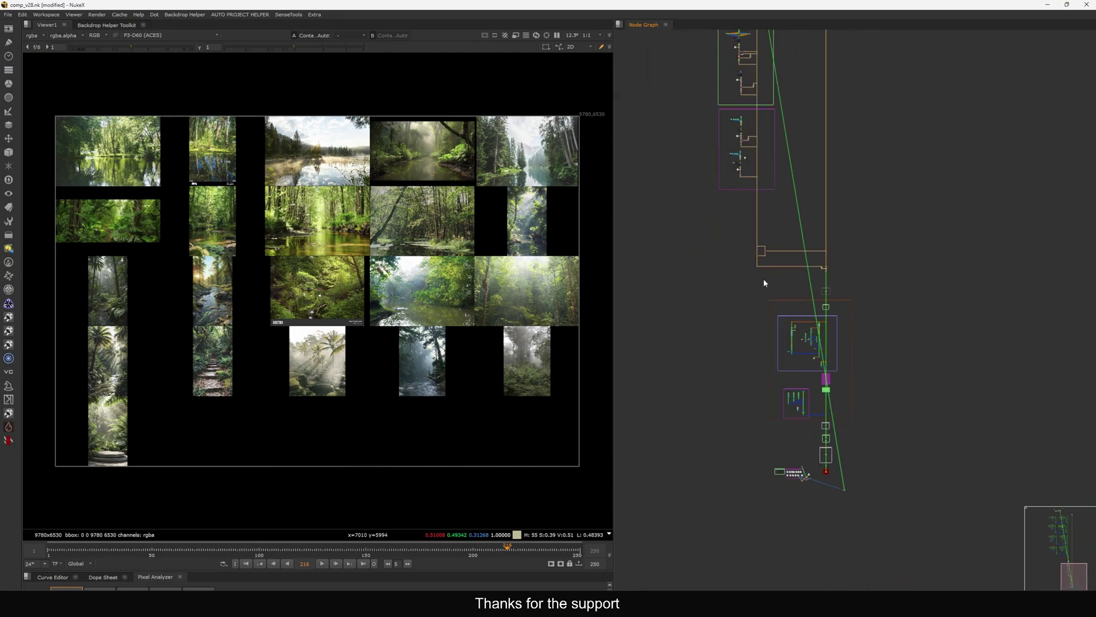
drag(752, 281, 917, 519)
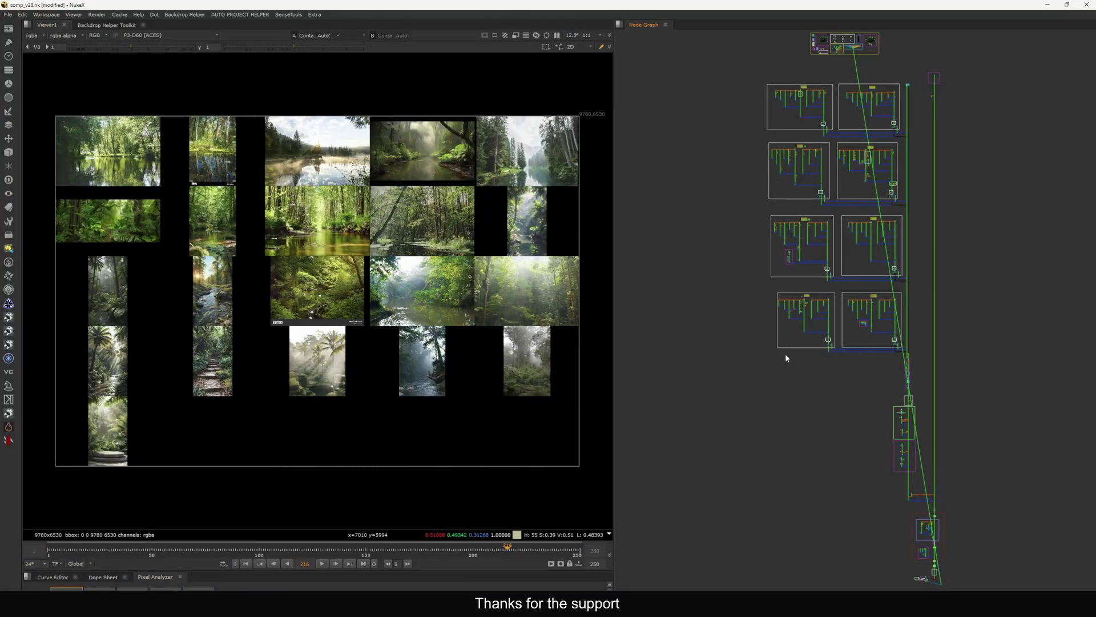
scroll(856, 327, up, 10)
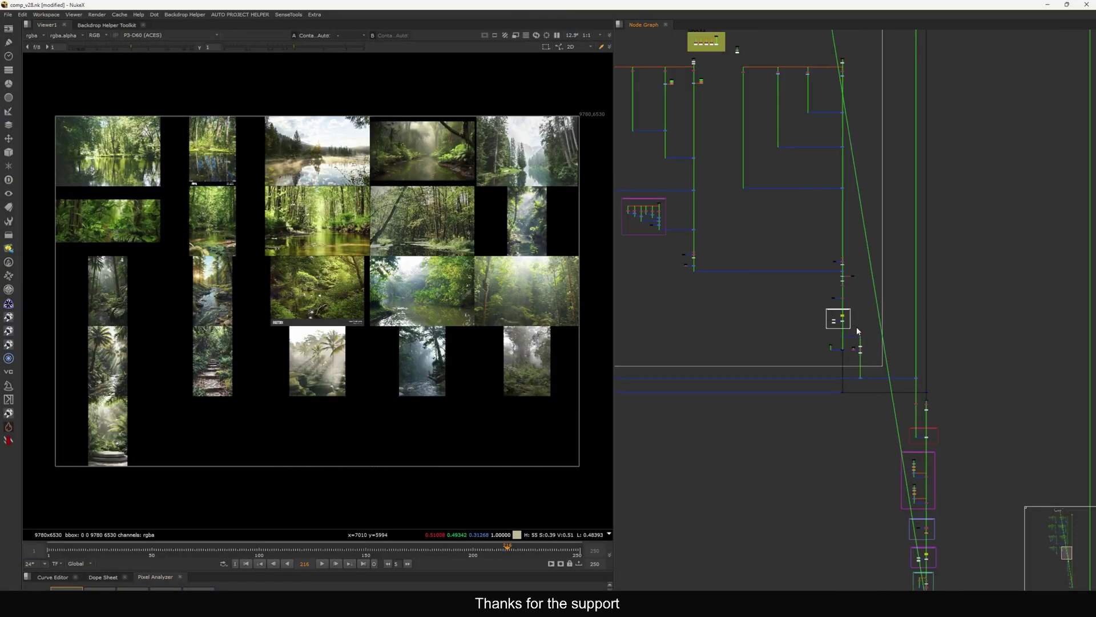
scroll(860, 332, down, 15)
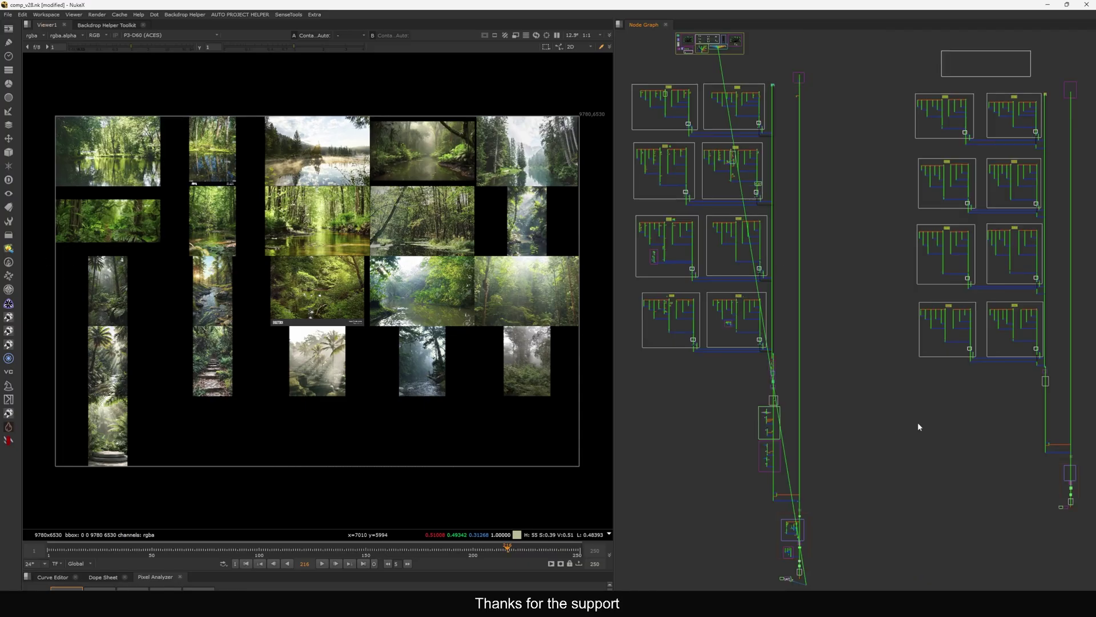
scroll(836, 108, down, 3)
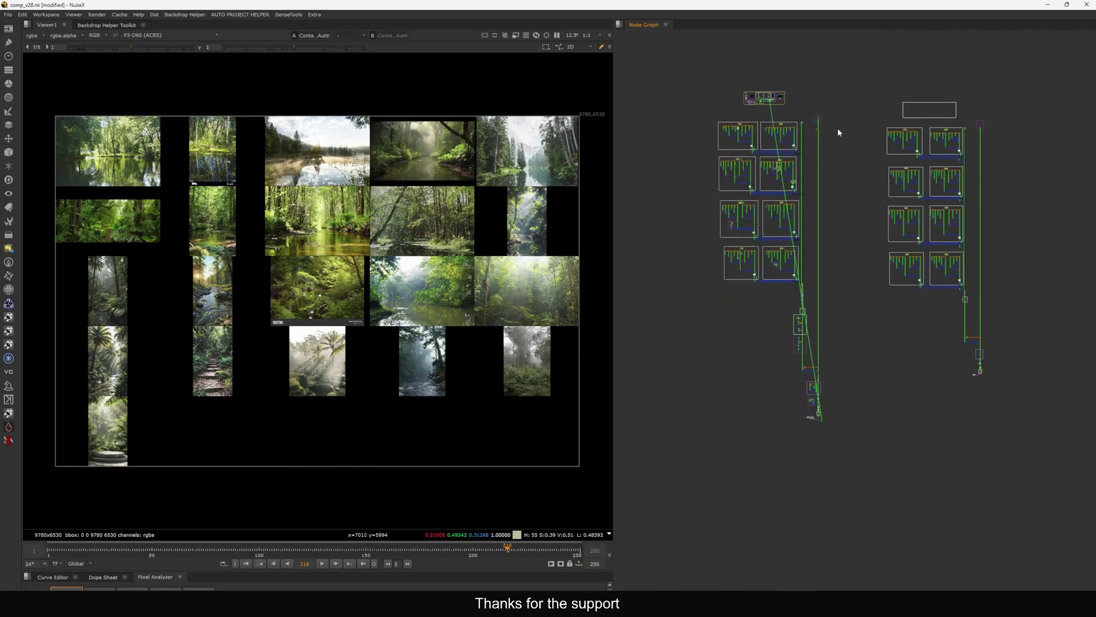
drag(666, 67, 856, 481)
key(ctrl+z)
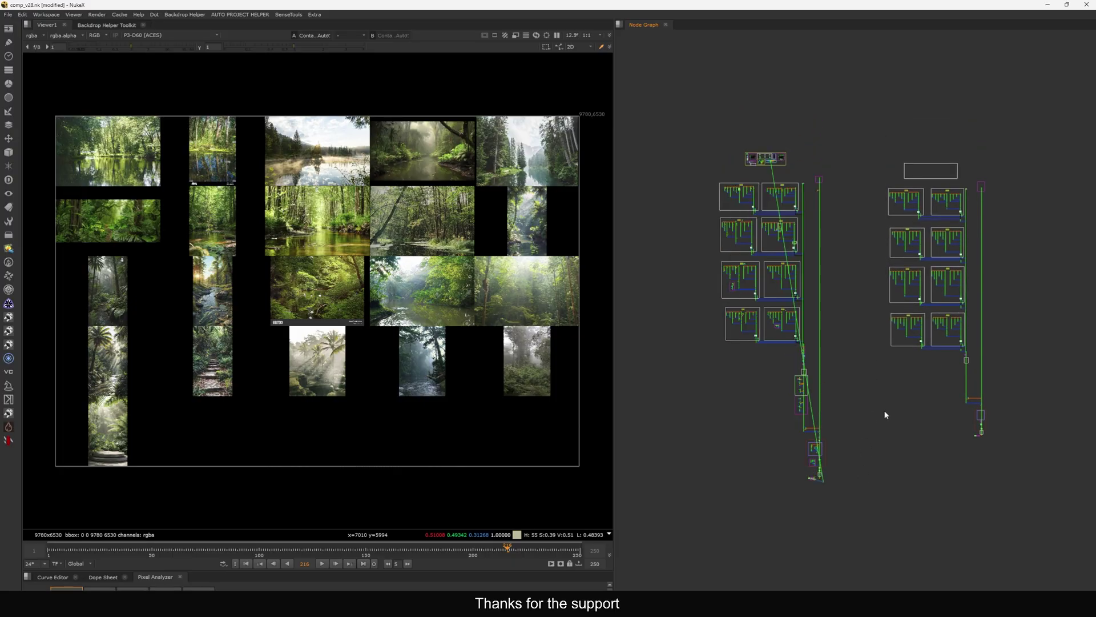
Enlarge the Node Graph to full window and trace the template tree from its asset backdrops down to the output
scroll(885, 414, up, 6)
key(space)
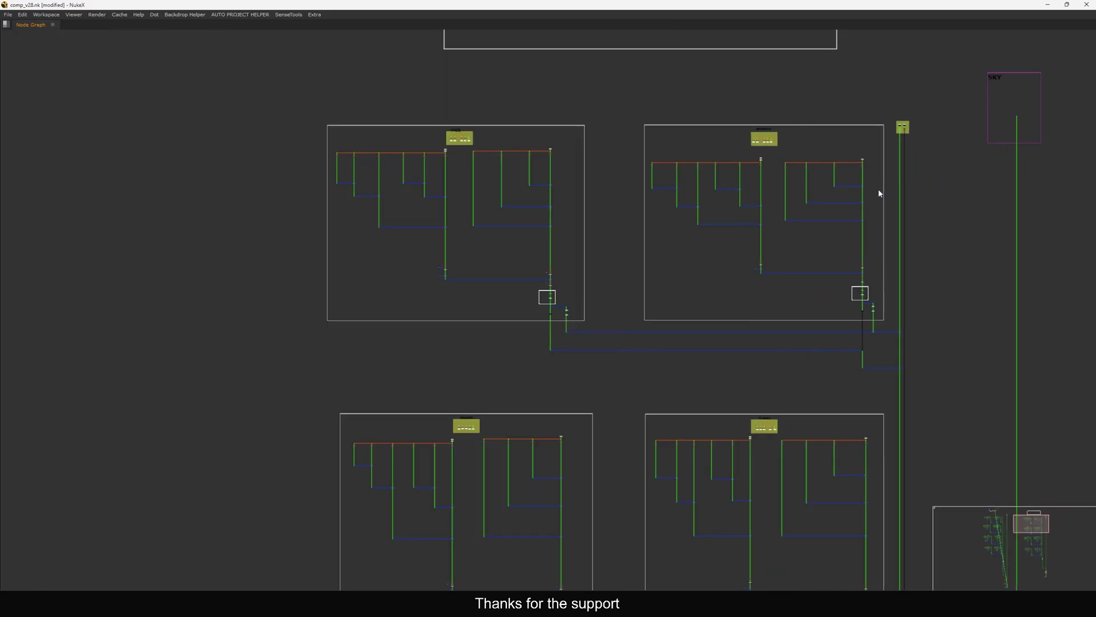
scroll(628, 309, down, 5)
drag(683, 303, 768, 178)
drag(749, 509, 755, 301)
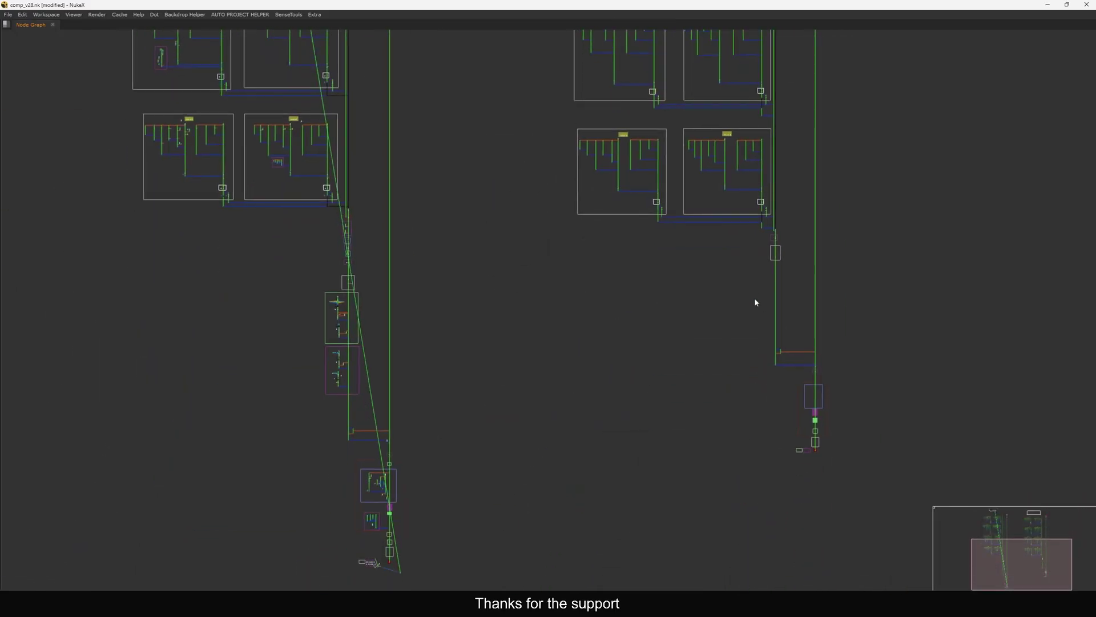
Examine the template's PRE backdrop with its Write and Switch nodes up close
scroll(807, 380, up, 6)
drag(813, 381, 778, 212)
scroll(778, 215, up, 2)
scroll(829, 363, down, 1)
drag(845, 487, 836, 364)
scroll(824, 184, up, 6)
scroll(822, 269, down, 12)
scroll(814, 344, up, 10)
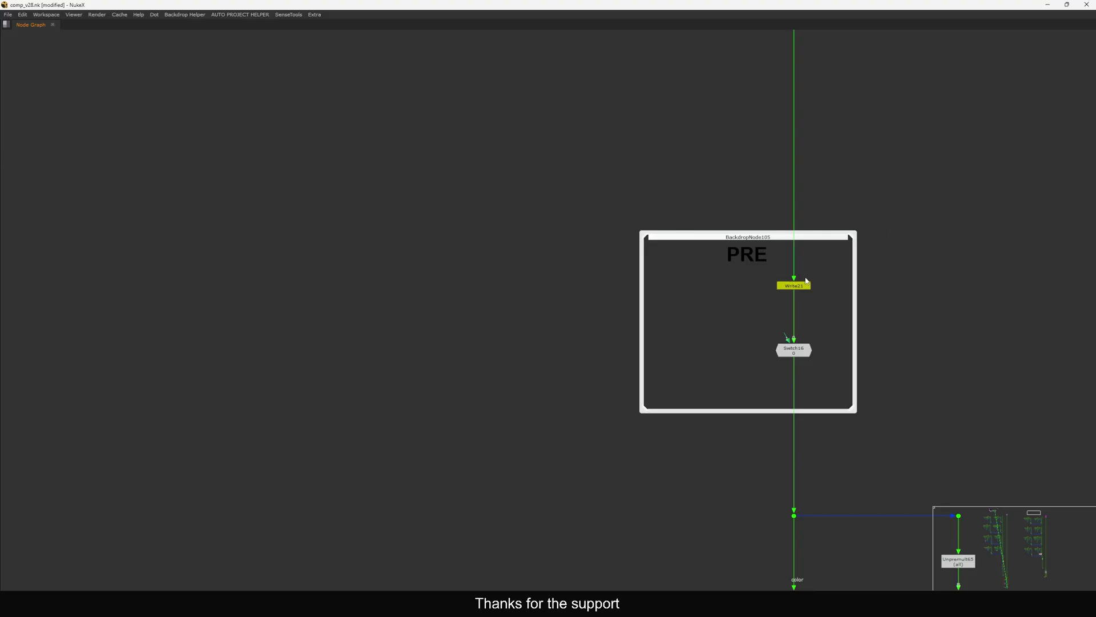
Examine the template's GRASS backdrop and its DATA section up close, along with the other asset backdrops up to the SKY backdrop
scroll(799, 268, down, 6)
scroll(813, 224, up, 6)
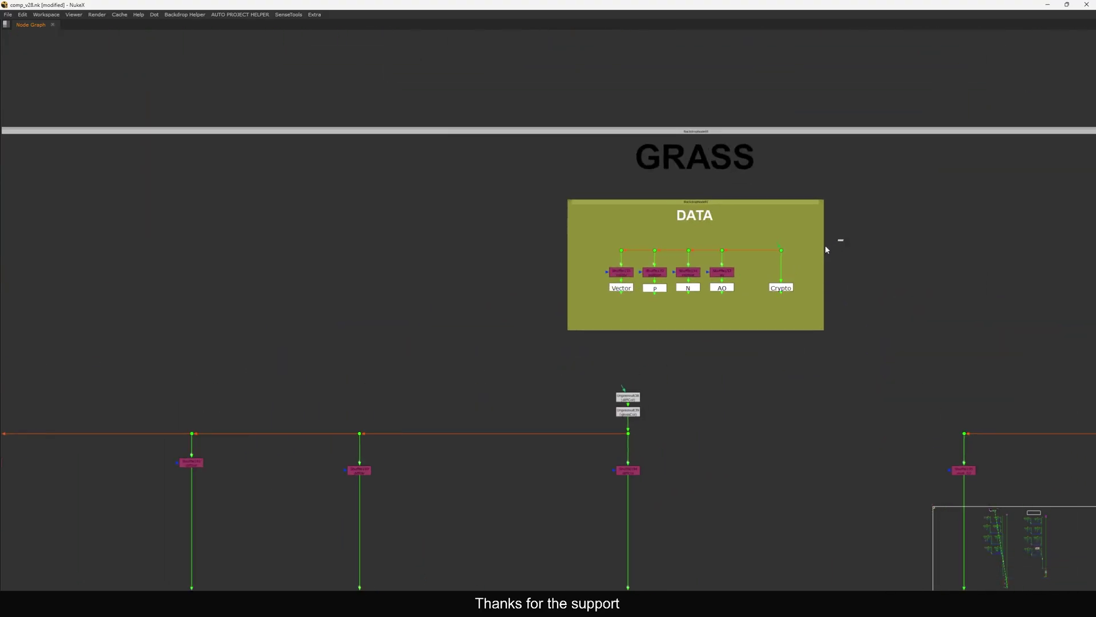
drag(843, 239, 523, 339)
scroll(804, 332, up, 2)
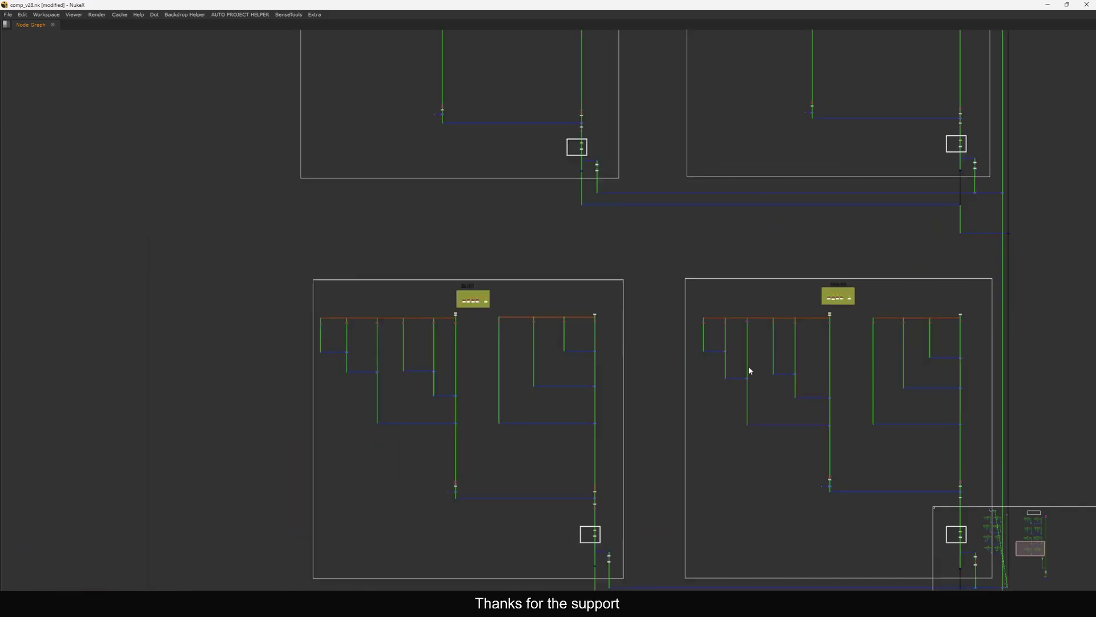
scroll(749, 370, down, 5)
scroll(819, 240, up, 5)
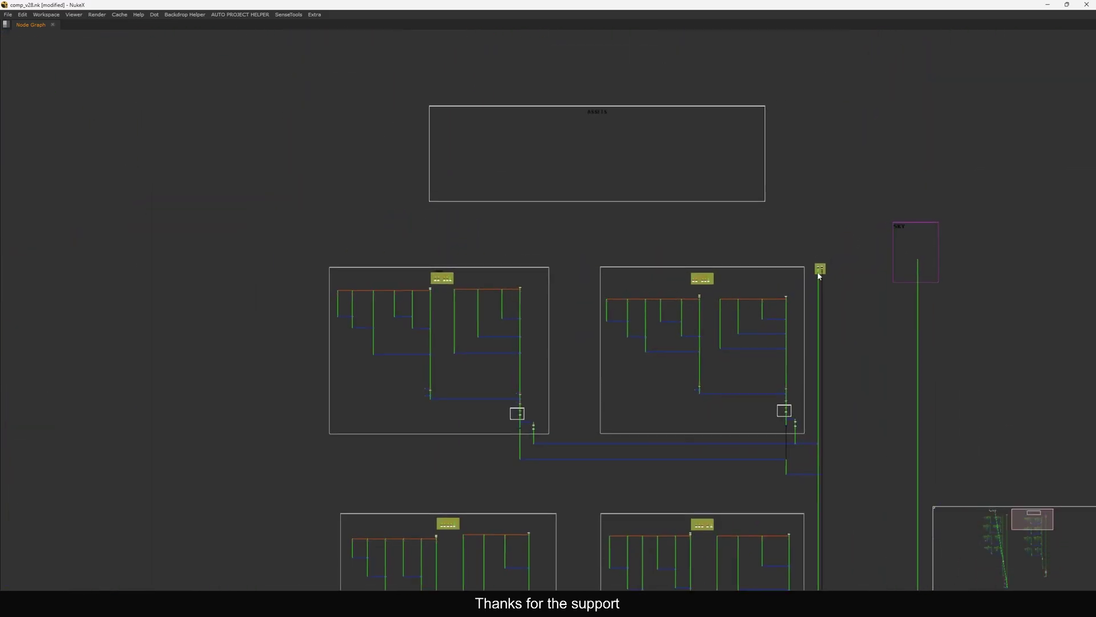
scroll(859, 247, up, 5)
scroll(773, 237, down, 8)
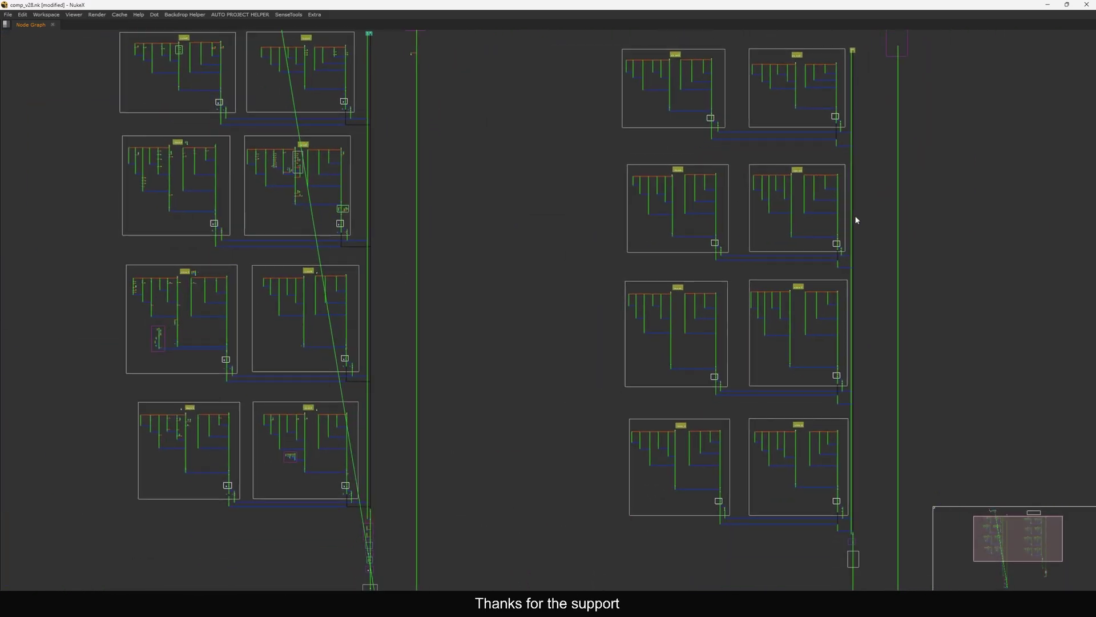
Compare the full main comp tree with the template tree, and restore the layout with the Viewer beside the Node Graph
scroll(853, 234, down, 5)
scroll(783, 294, up, 4)
scroll(810, 263, down, 2)
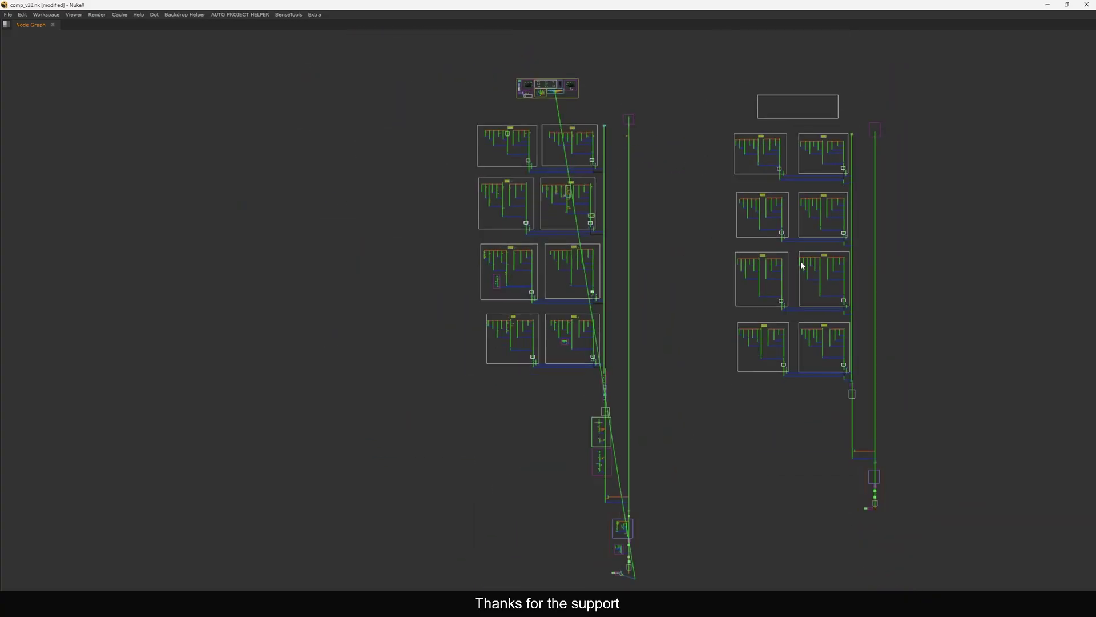
drag(644, 368, 578, 569)
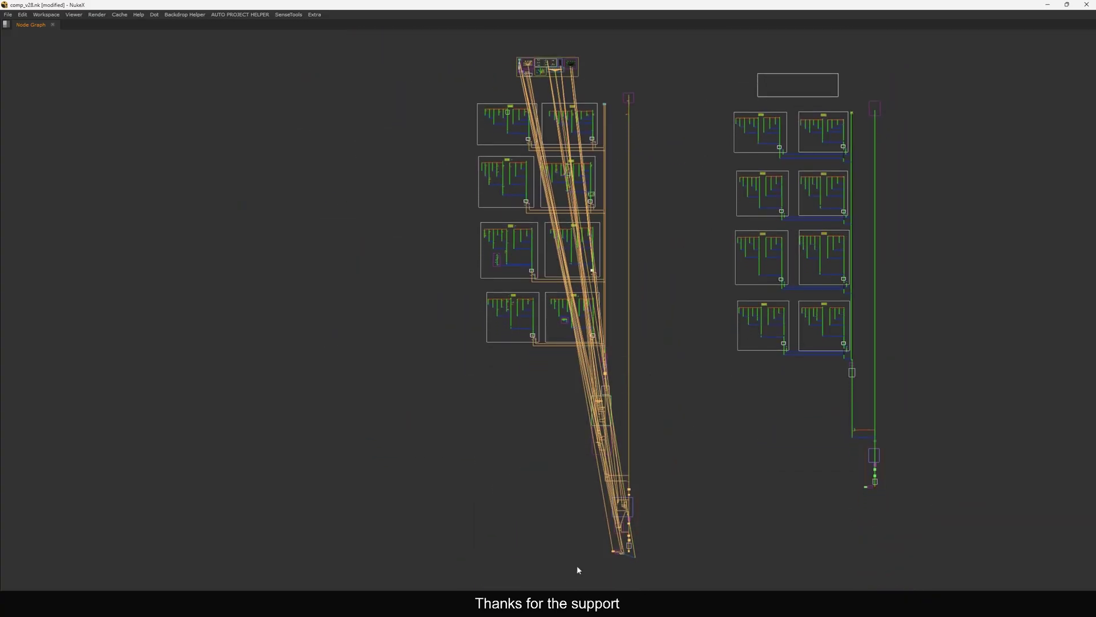
click(577, 566)
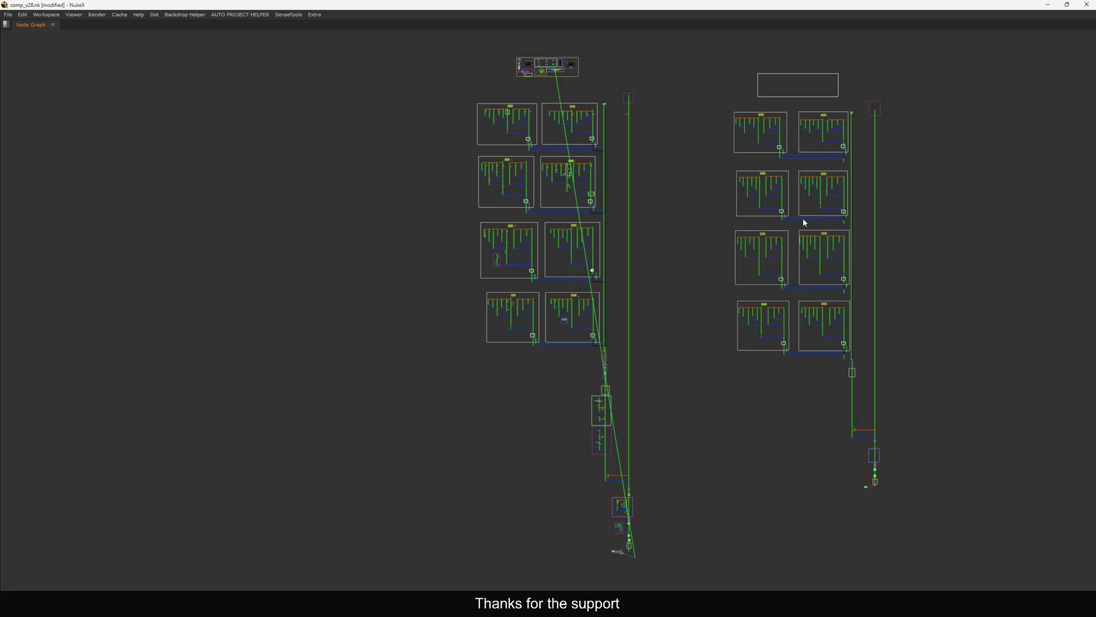
key(f)
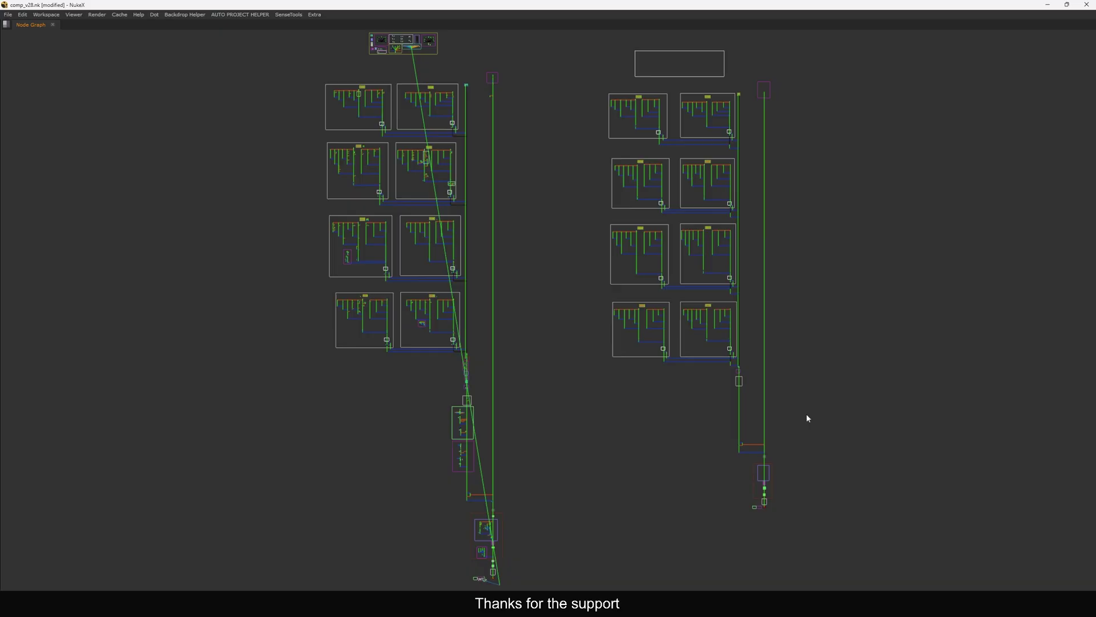
key(space)
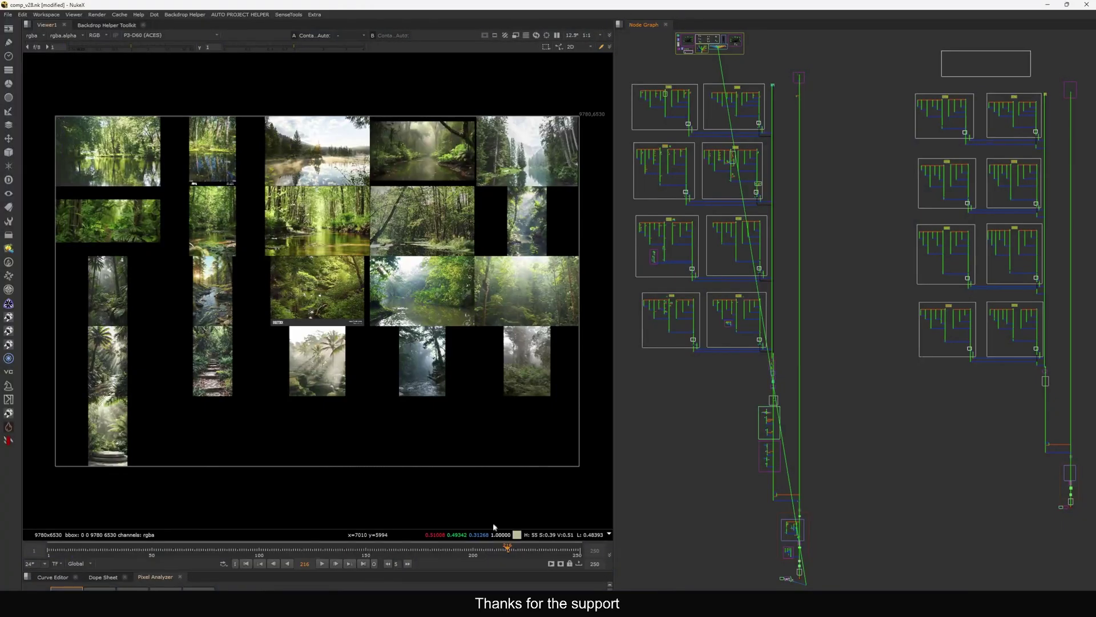
Examine the RENDER, GRAIN and LENS DIST backdrops at the template's output end up close
scroll(879, 347, up, 6)
scroll(890, 354, up, 6)
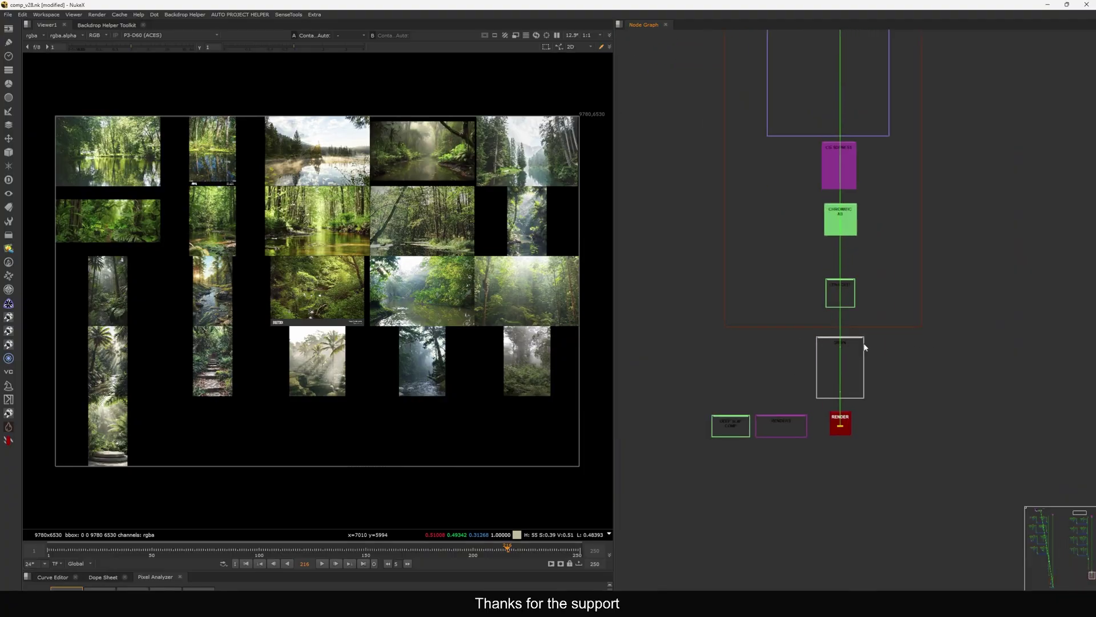
drag(796, 454, 795, 456)
scroll(822, 422, up, 3)
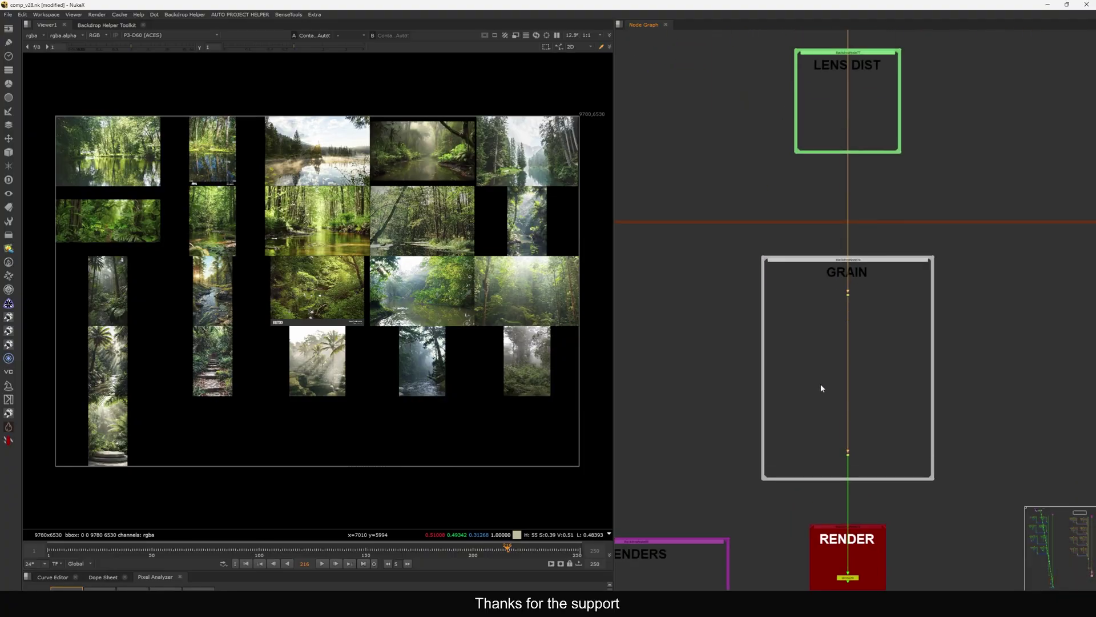
drag(815, 350, 923, 382)
scroll(877, 371, down, 3)
drag(876, 232, 868, 356)
scroll(867, 361, down, 5)
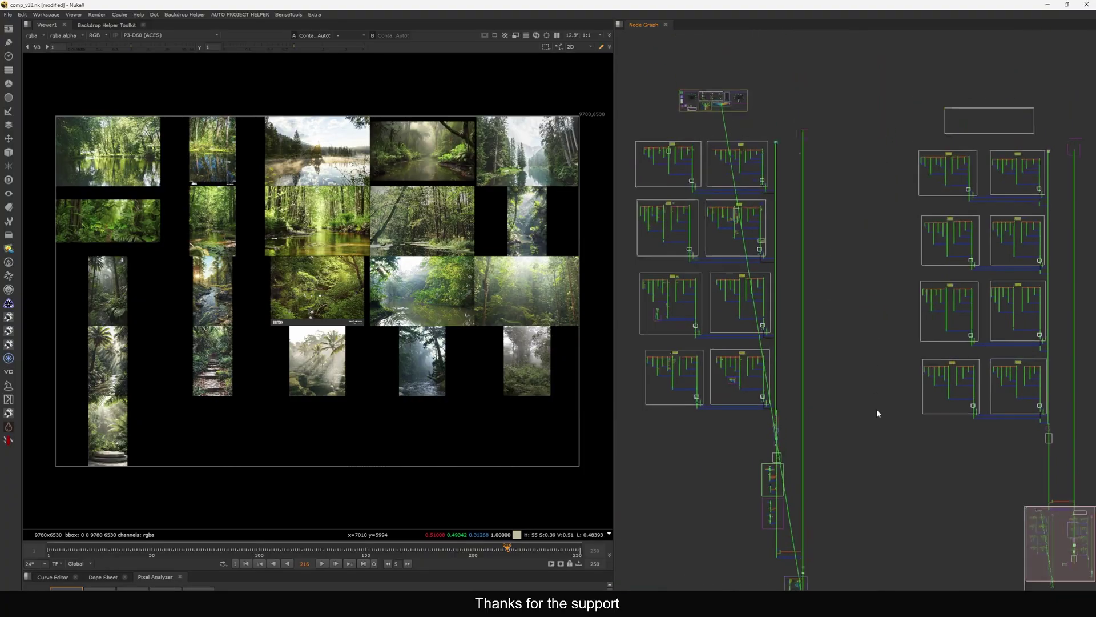
Examine the template's LENS EFFECT section with its CG SOFNESS, CHROMATIC AB and LENS DIST placeholders
scroll(828, 294, down, 4)
scroll(889, 313, up, 5)
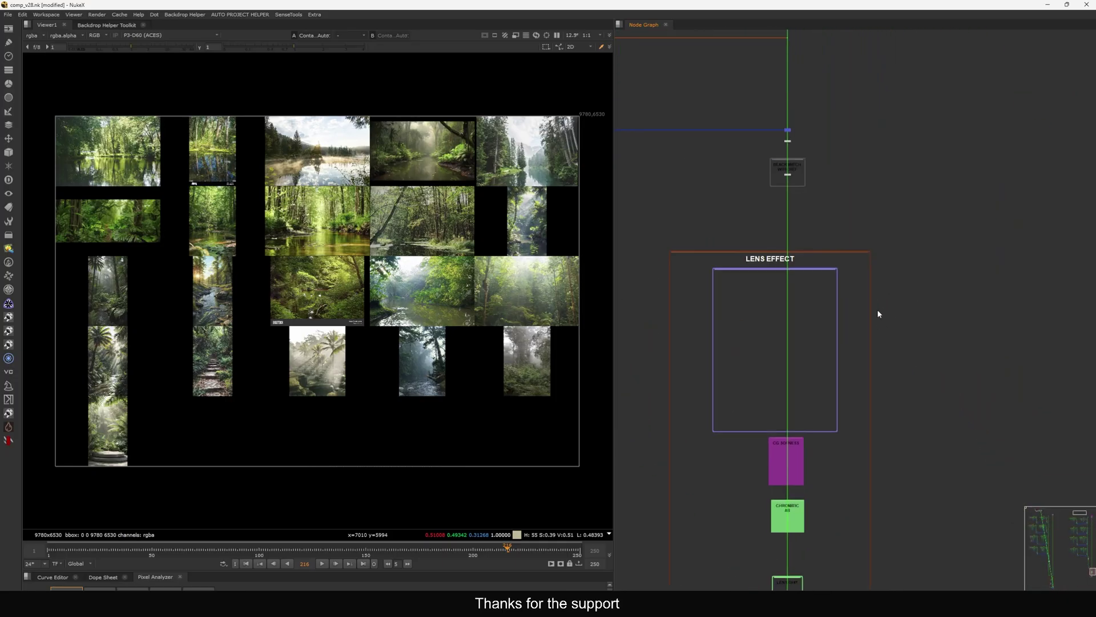
scroll(834, 362, up, 6)
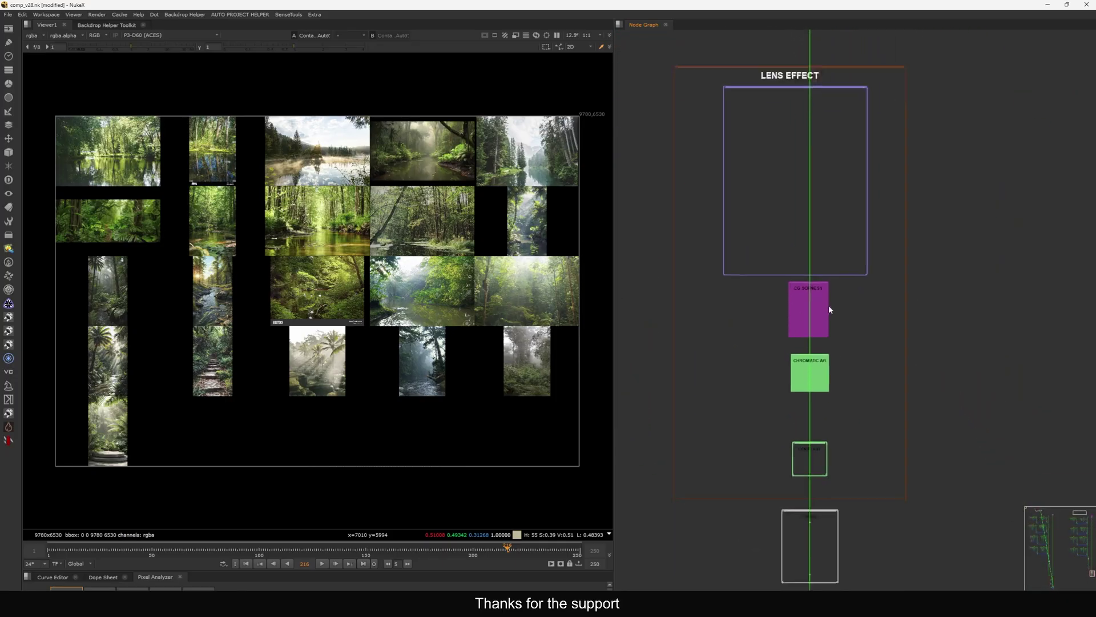
mouse_move(842, 384)
mouse_down()
mouse_move(852, 350)
mouse_move(856, 370)
mouse_up()
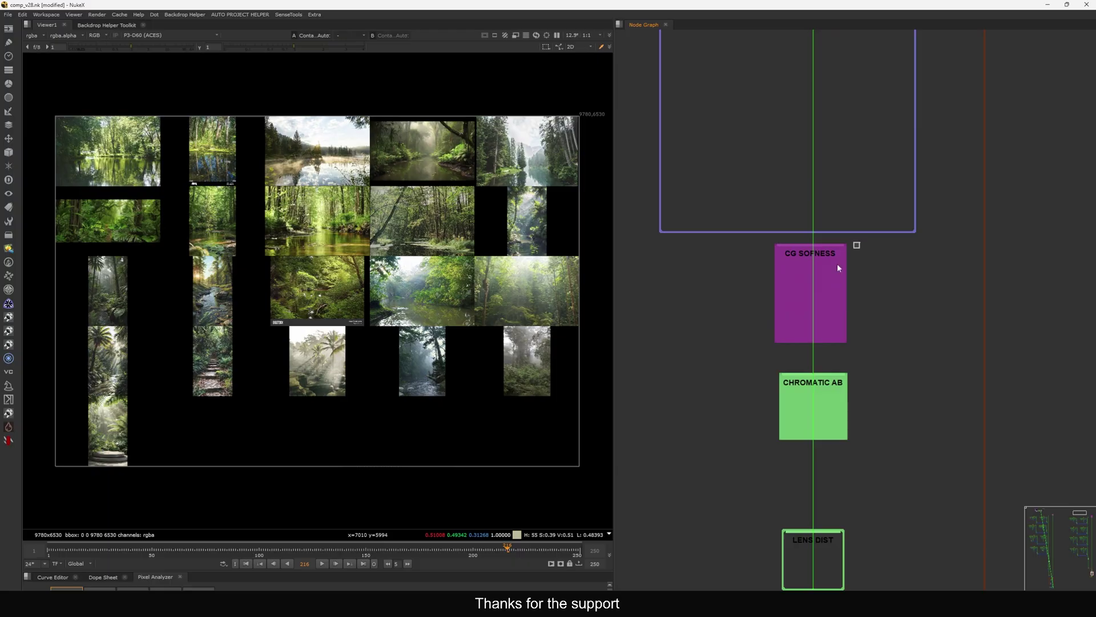
drag(837, 264, 751, 321)
drag(887, 299, 754, 393)
drag(791, 453, 776, 426)
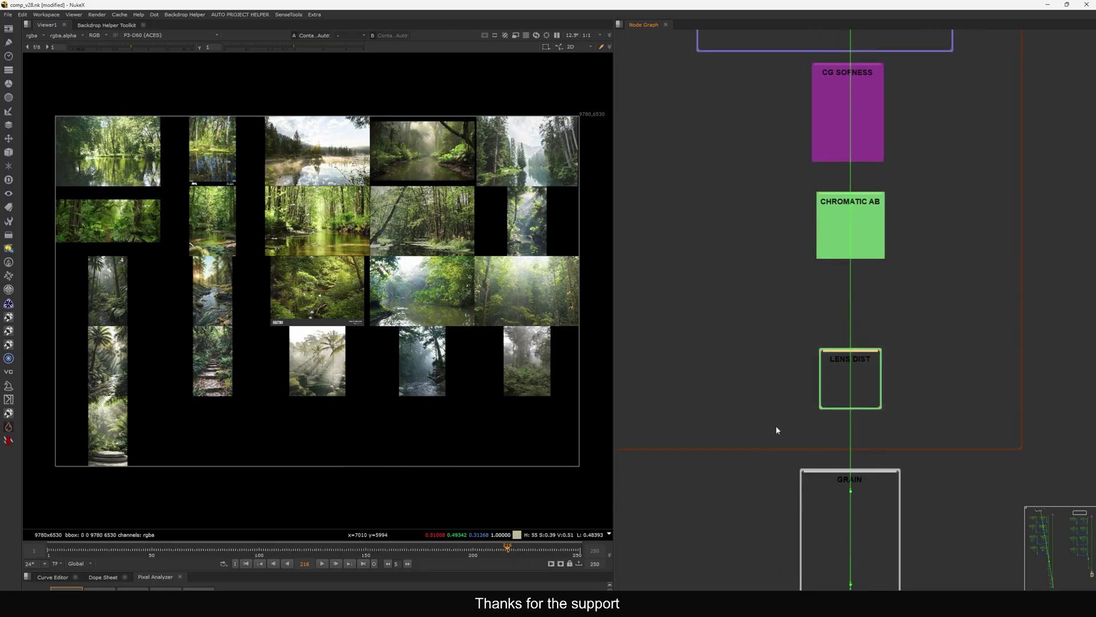
drag(761, 388, 801, 363)
click(801, 363)
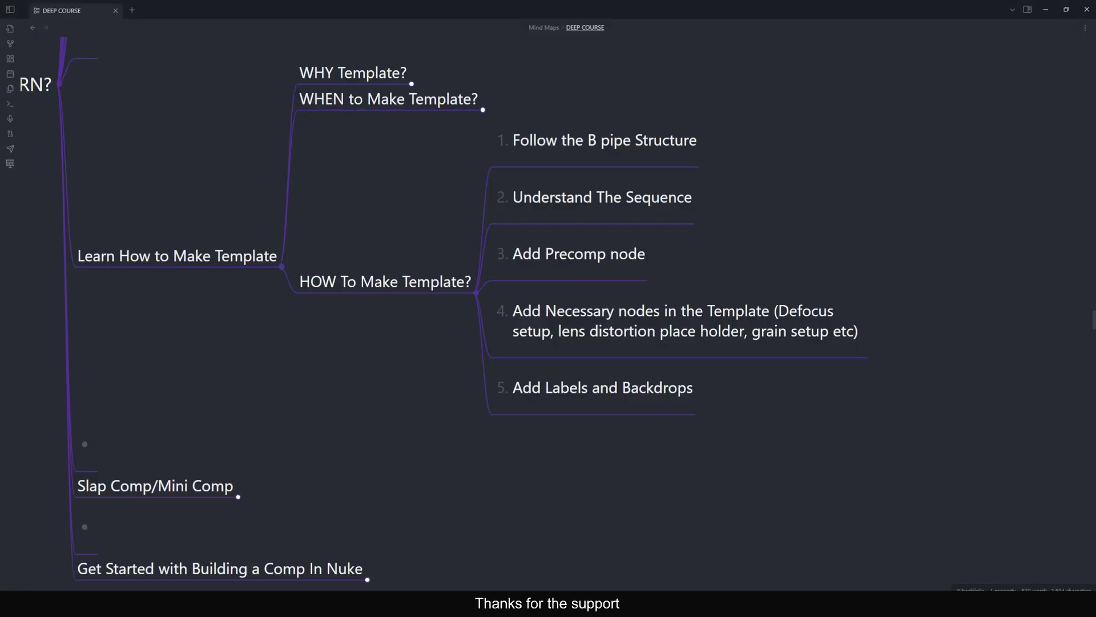
In the DEEP COURSE mind map, collapse Learn How to Make Template and expand Slap Comp/Mini Comp down to the text under WHY?
click(579, 331)
drag(716, 296, 710, 294)
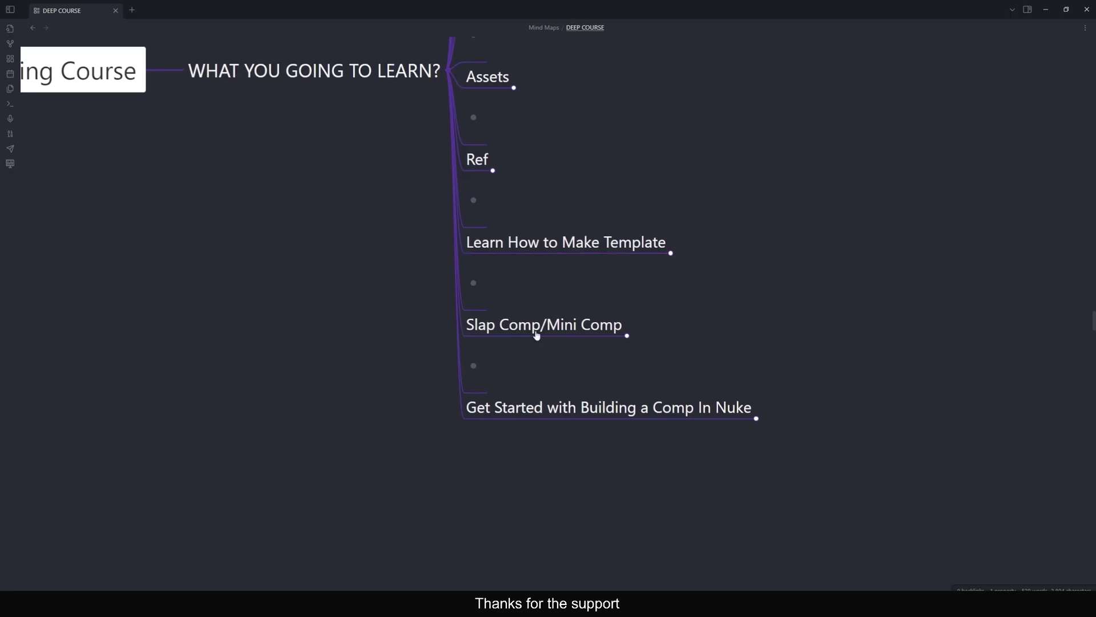
click(628, 337)
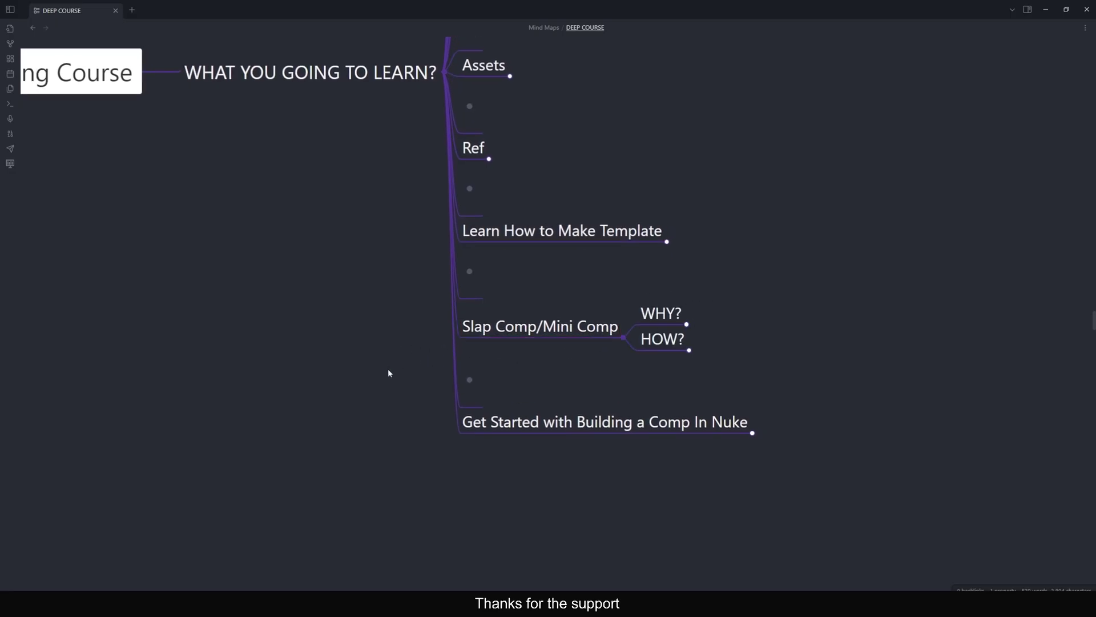
click(682, 328)
drag(814, 355, 653, 370)
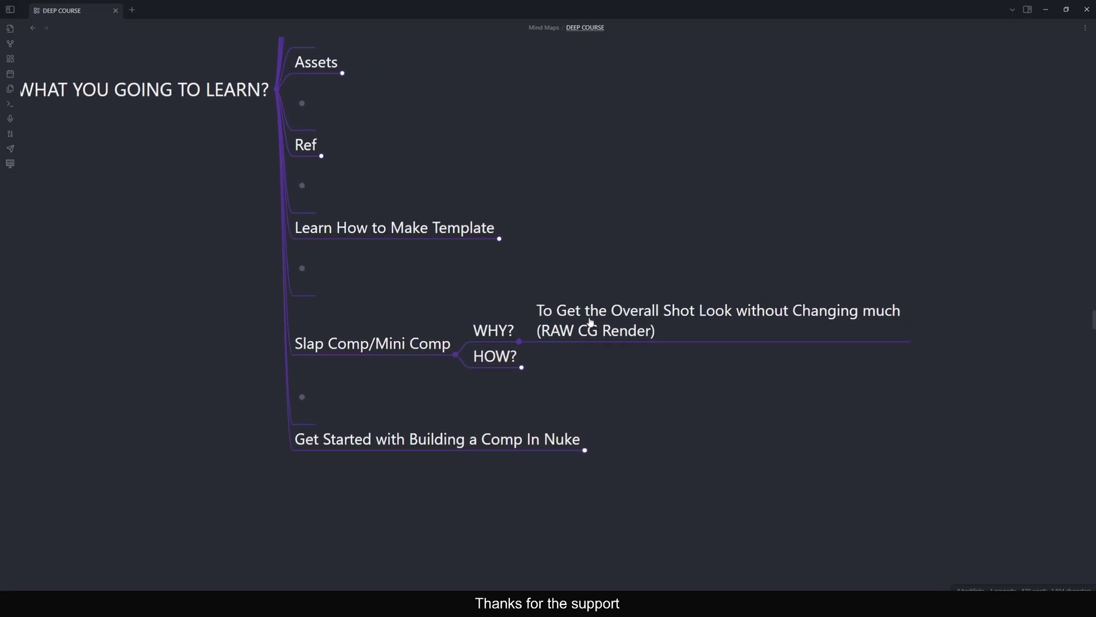
drag(757, 365, 664, 363)
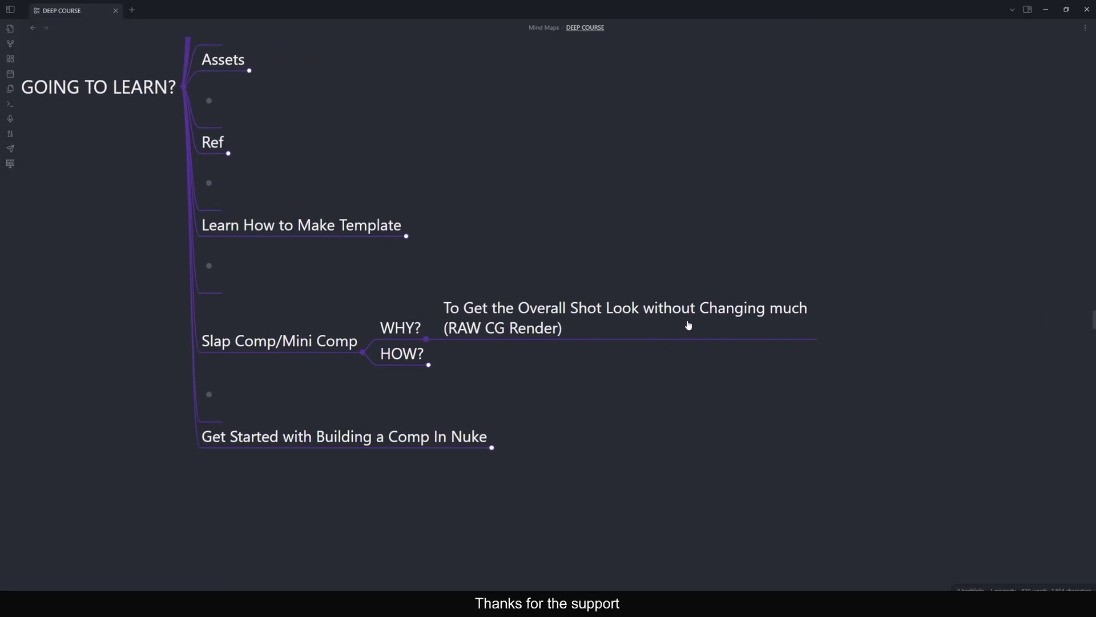
scroll(634, 360, left, 1)
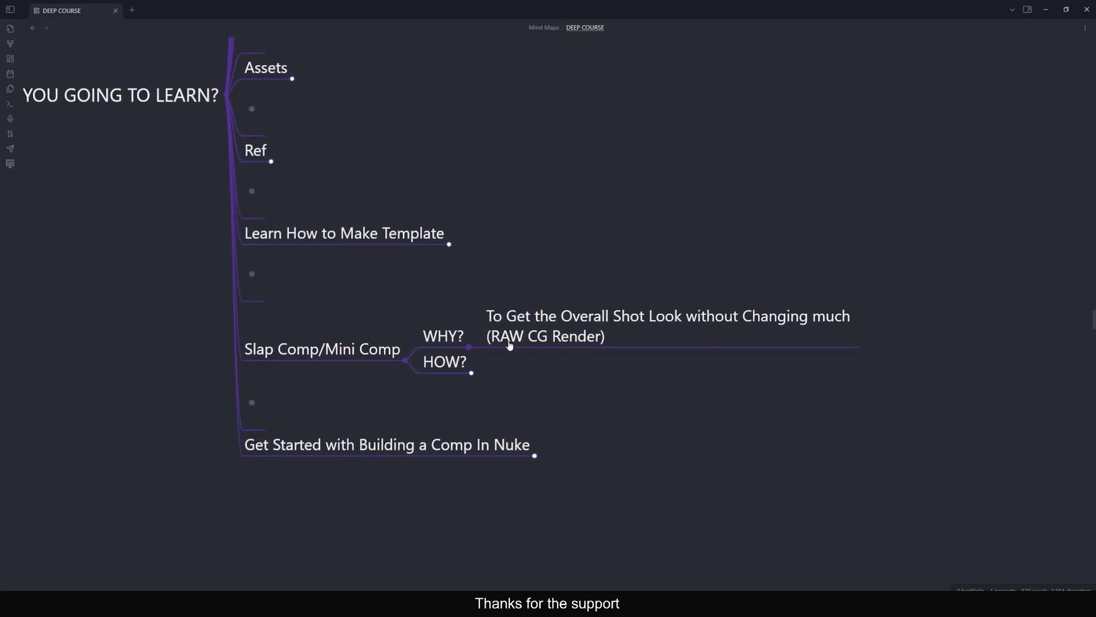
drag(633, 378, 644, 379)
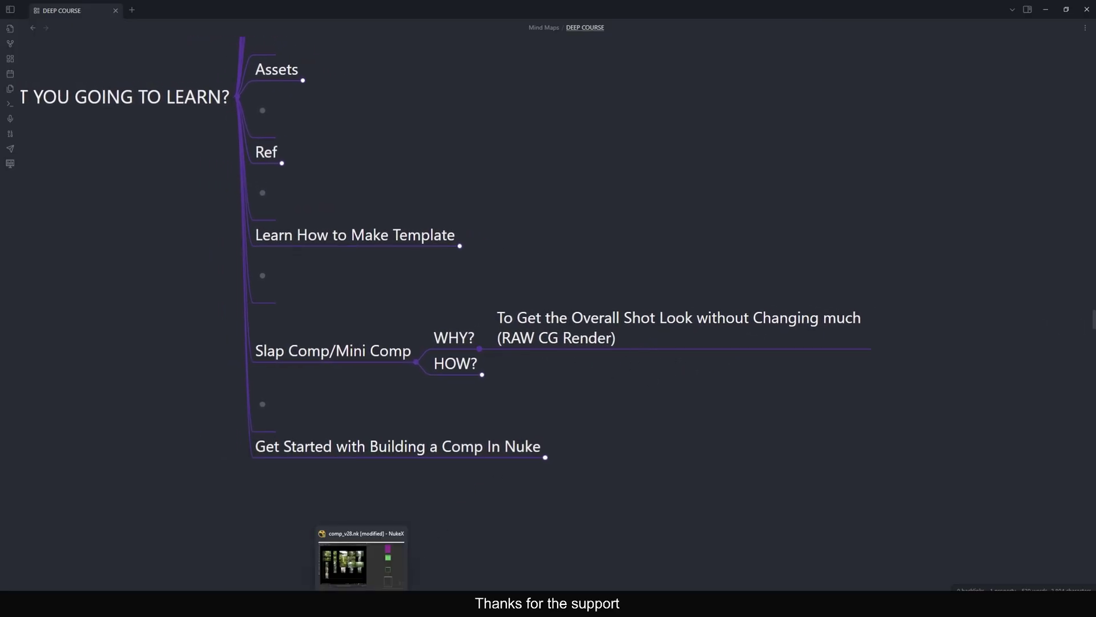
Switch to Nuke and delete the entire template tree beside the main comp tree
click(362, 604)
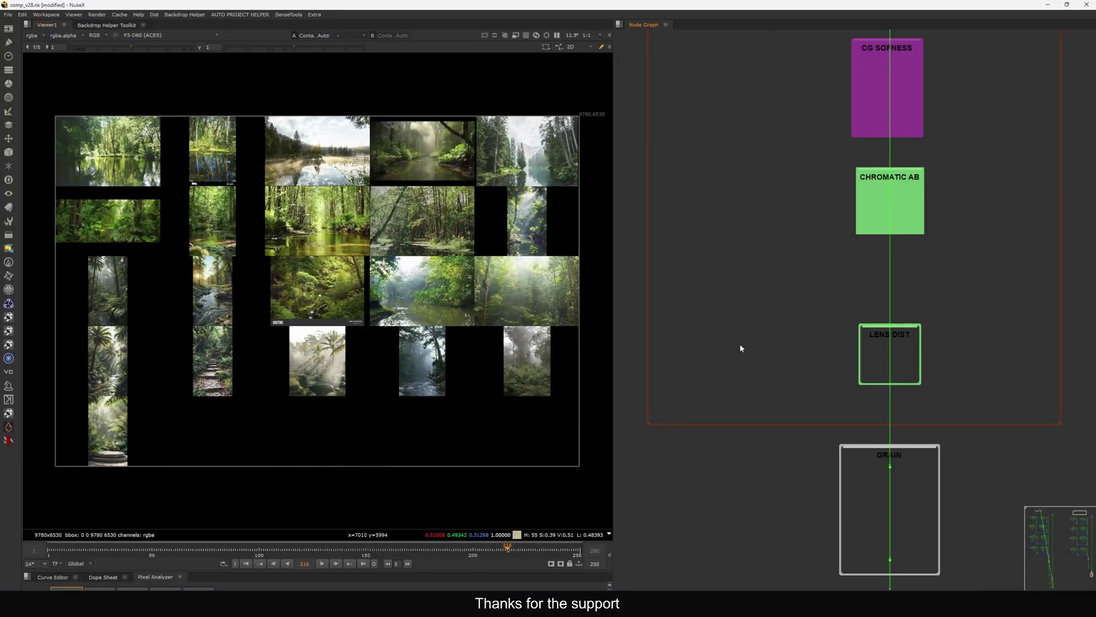
scroll(748, 342, down, 8)
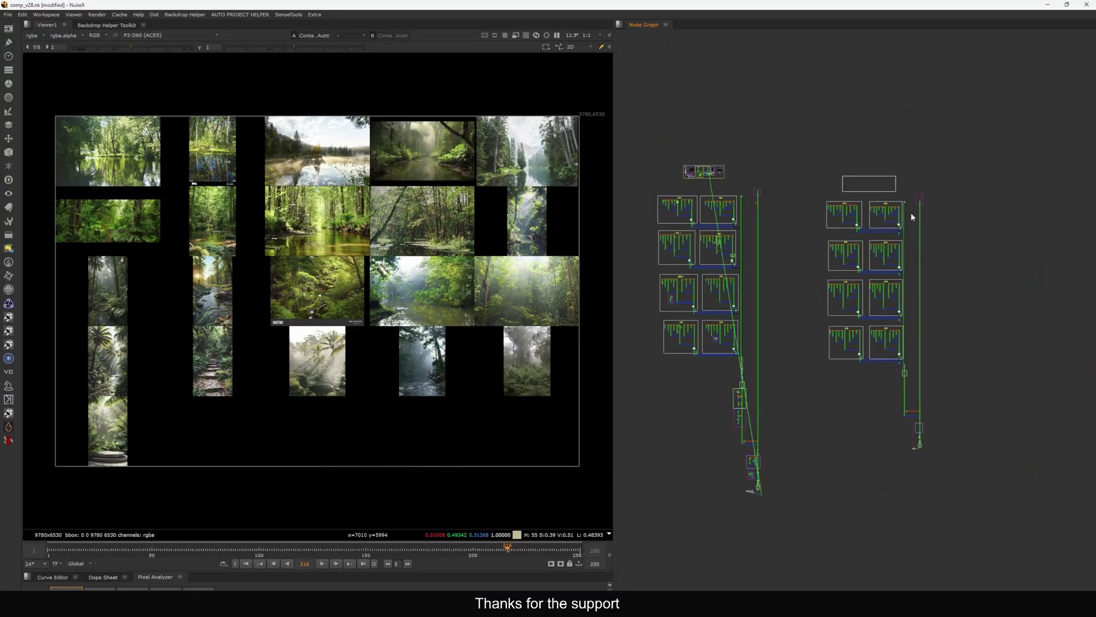
drag(1011, 124, 802, 460)
key(Delete)
Examine the DEEP HOLDOUTS MATTES setup in the assets area and show its Read node in the Viewer
drag(733, 167, 851, 225)
scroll(828, 228, up, 8)
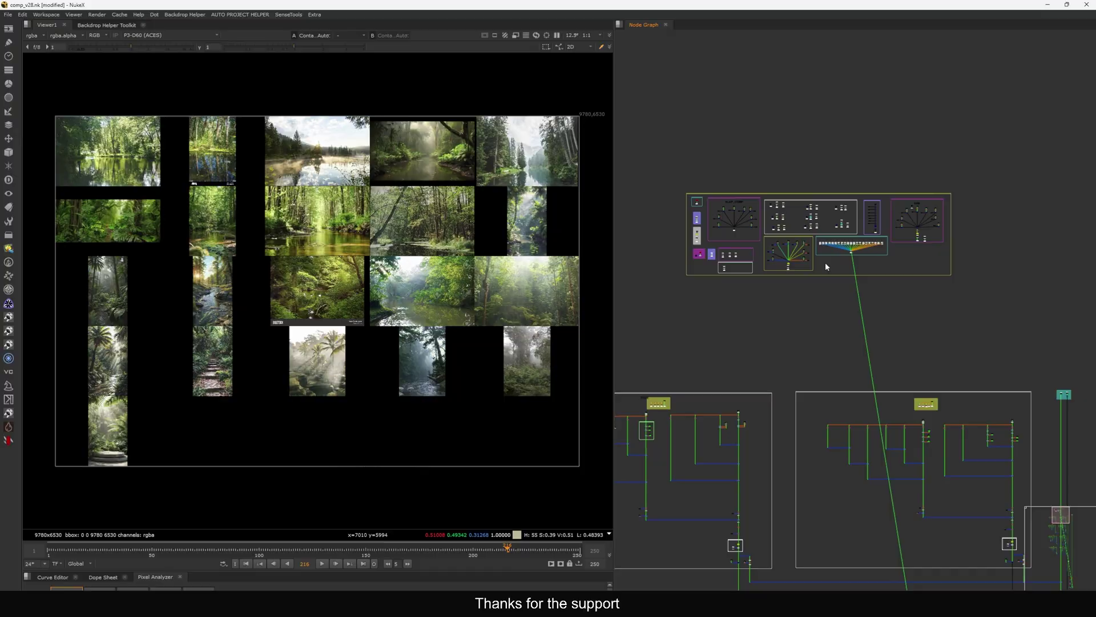
scroll(826, 267, up, 8)
scroll(869, 268, down, 2)
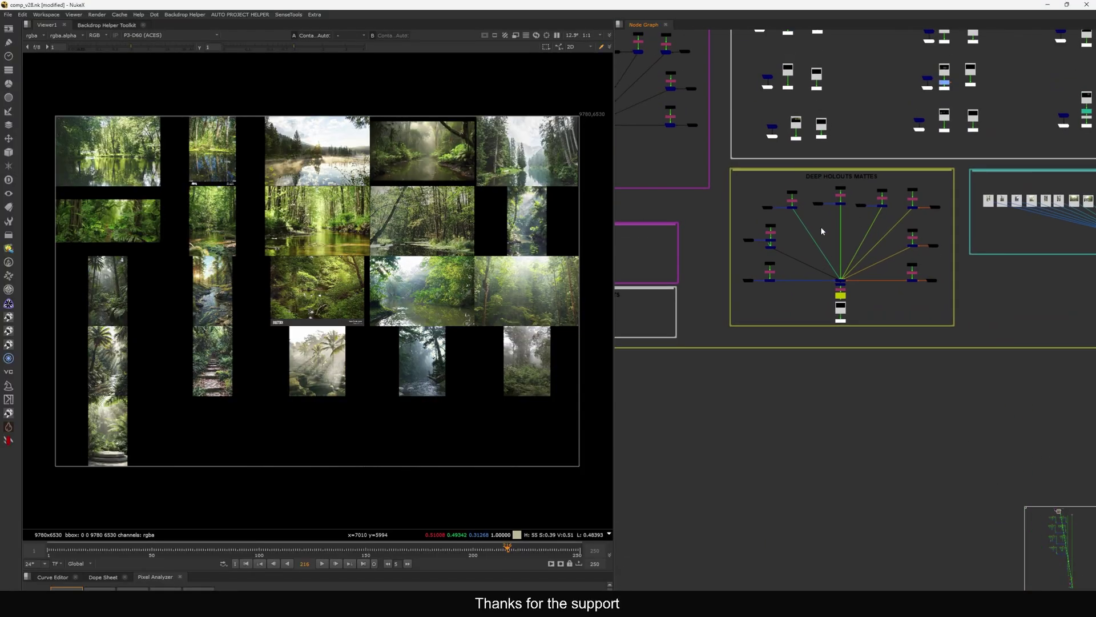
scroll(822, 230, up, 2)
drag(972, 170, 662, 327)
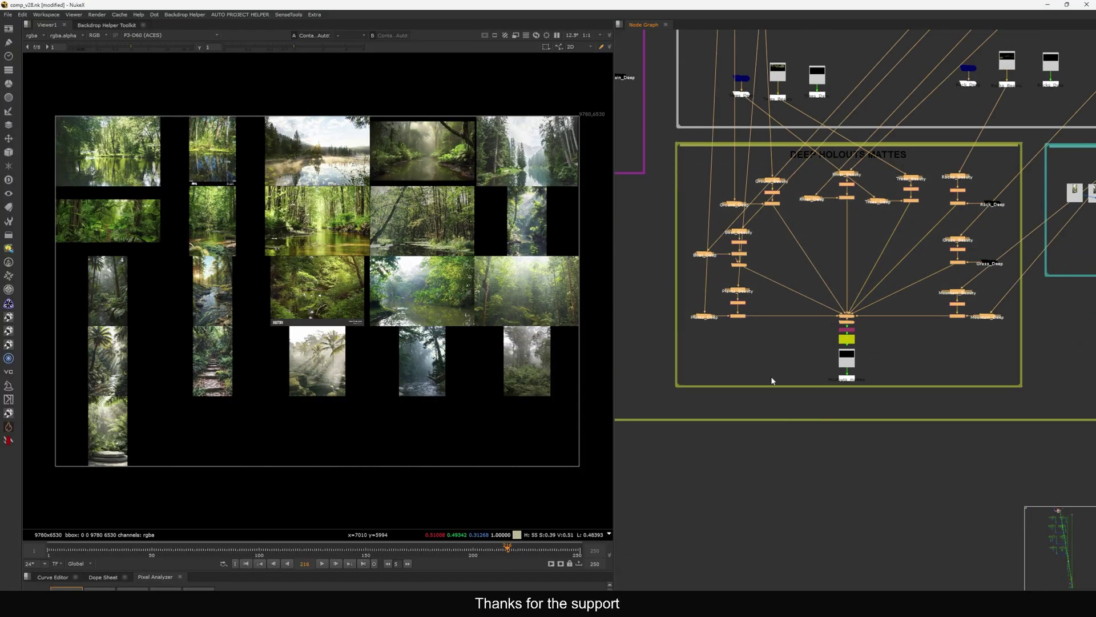
click(846, 358)
key(1)
Show the SLAP_COMP output in the Viewer and examine how its beauty and deep inputs are merged
scroll(854, 333, down, 6)
drag(800, 372, 854, 389)
scroll(811, 286, up, 6)
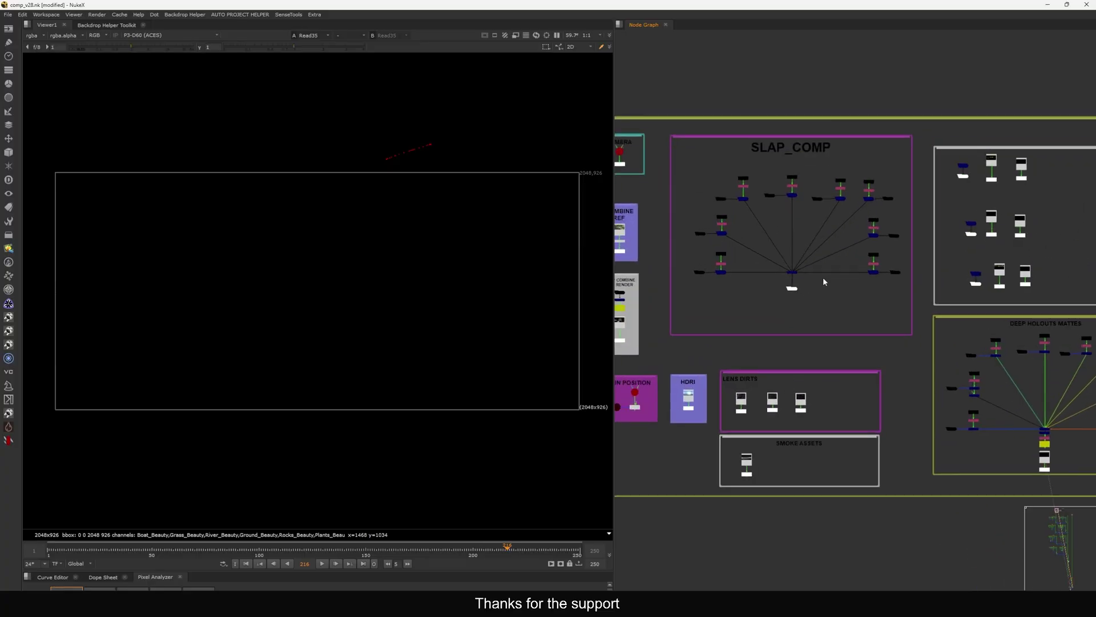
drag(764, 309, 834, 304)
key(1)
click(833, 304)
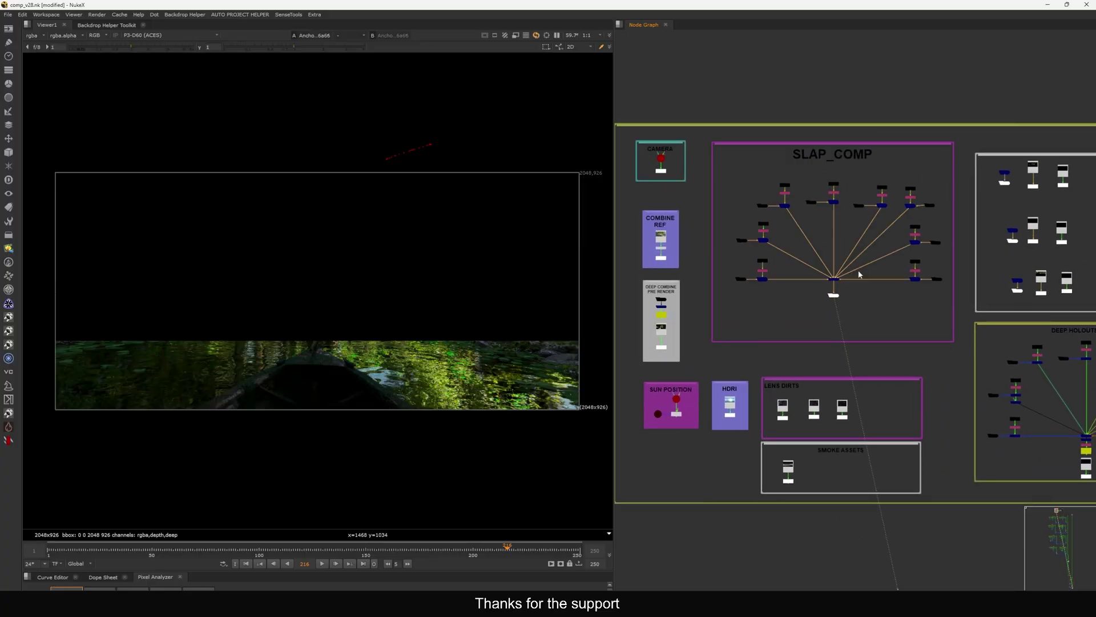
drag(851, 255, 866, 281)
scroll(866, 281, up, 2)
scroll(866, 281, down, 3)
scroll(839, 315, up, 2)
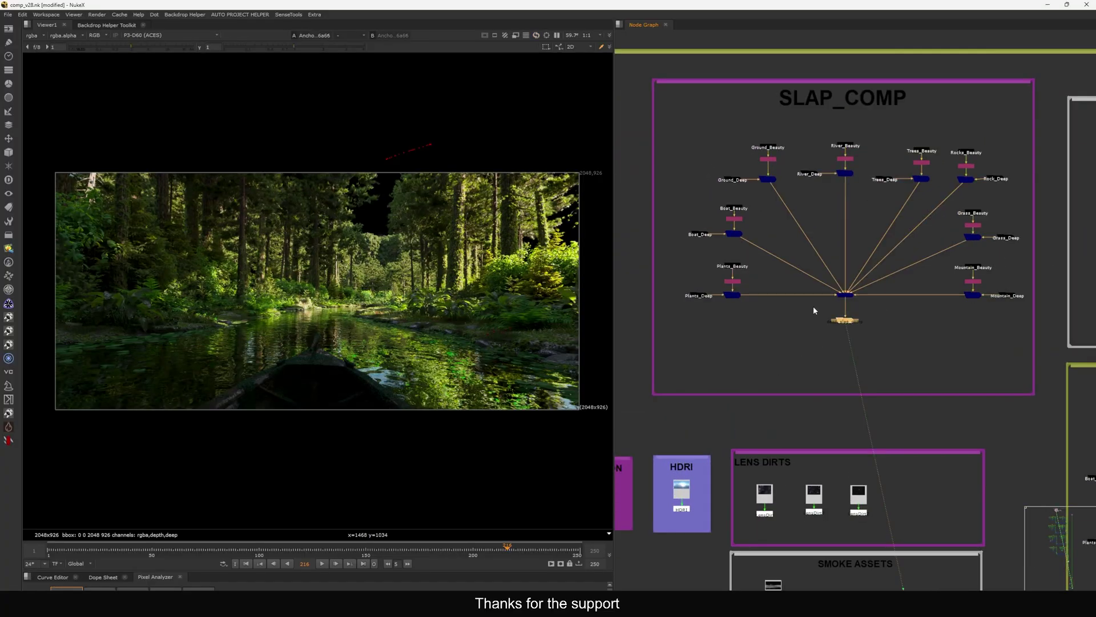
Check the slap comp at several frames along the timeline, including frame 1, and end on frame 179
click(297, 548)
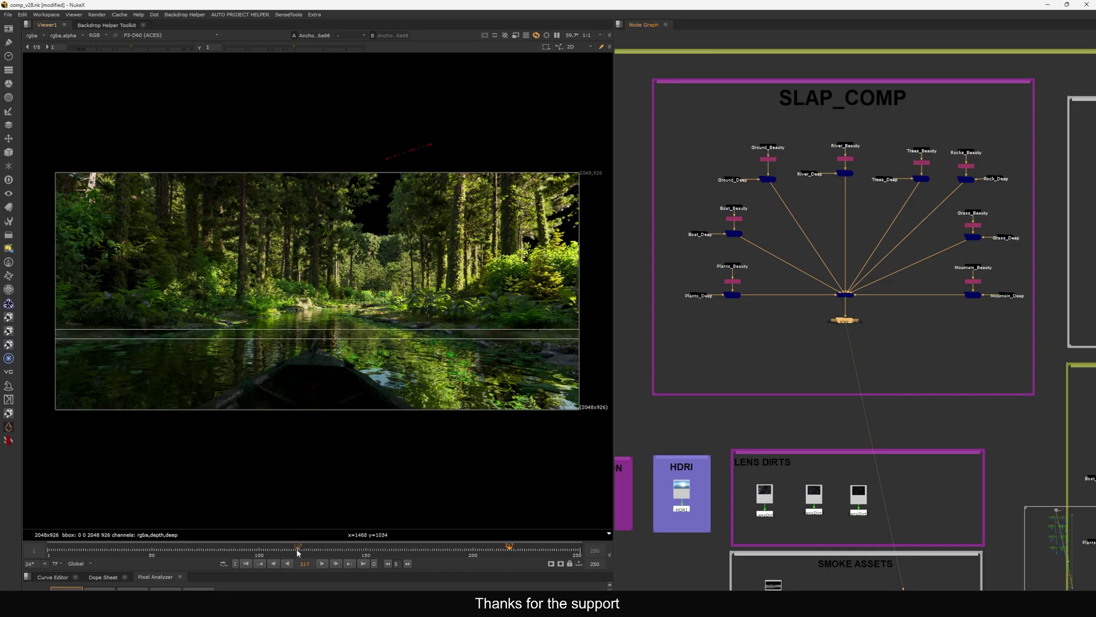
click(246, 563)
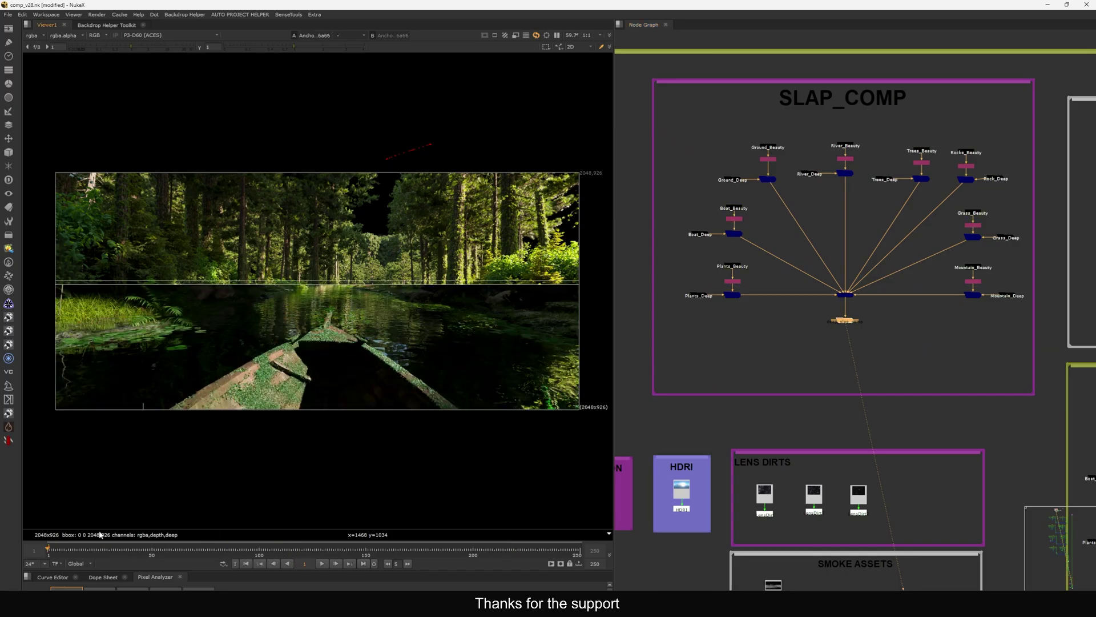
click(211, 549)
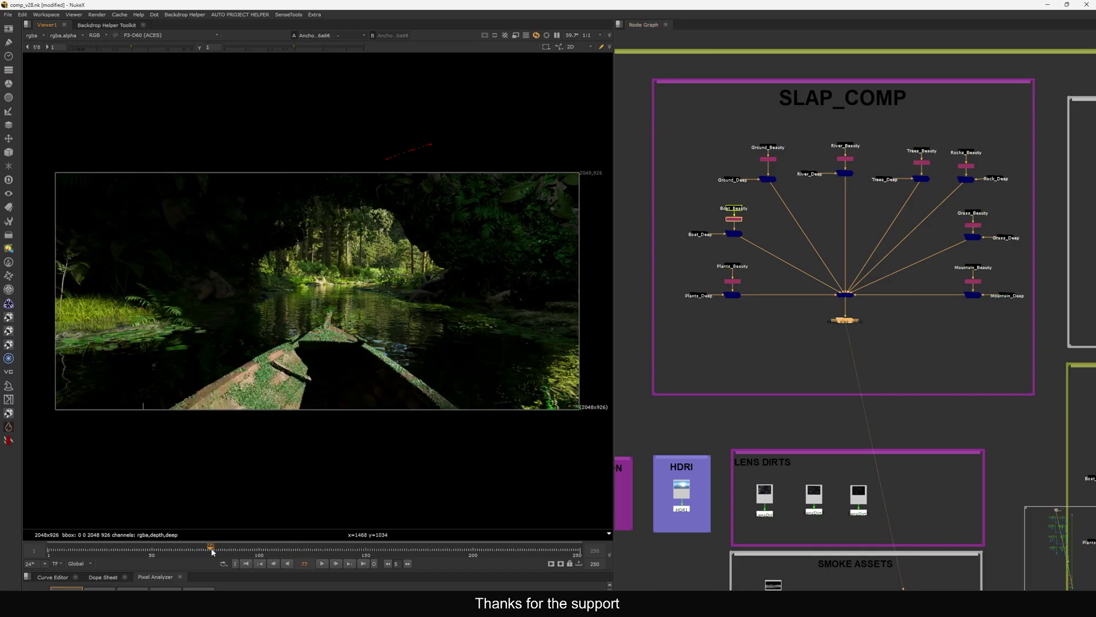
drag(211, 552, 234, 550)
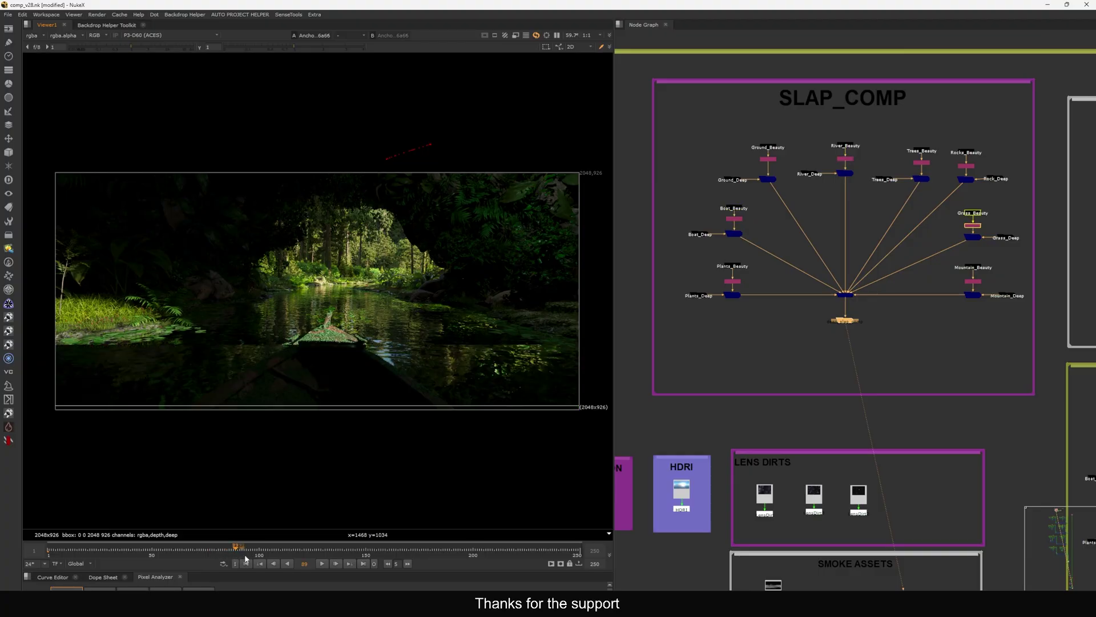
drag(317, 557, 428, 549)
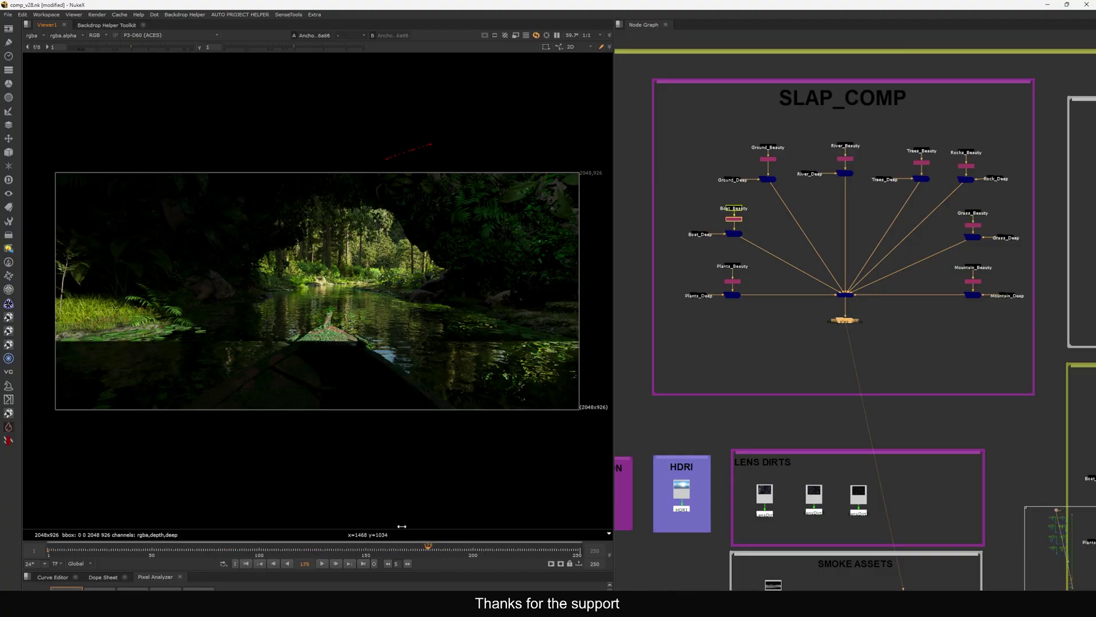
Look at the SLAP_COMP backdrop within the ASSETS area and fit the whole comp tree in the Node Graph
scroll(873, 316, down, 8)
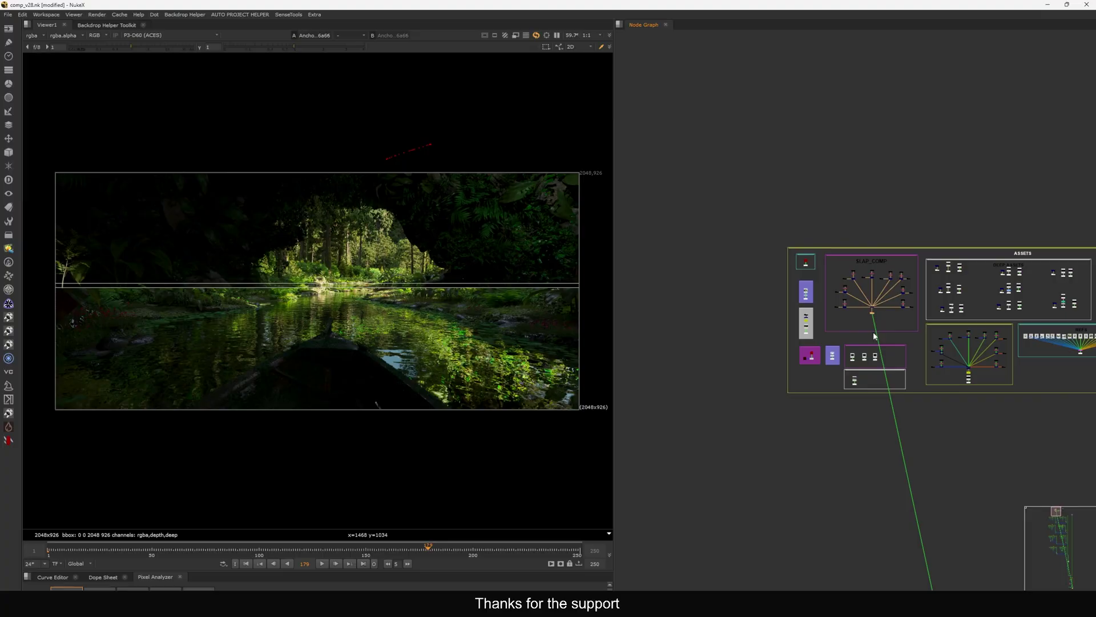
scroll(785, 316, up, 8)
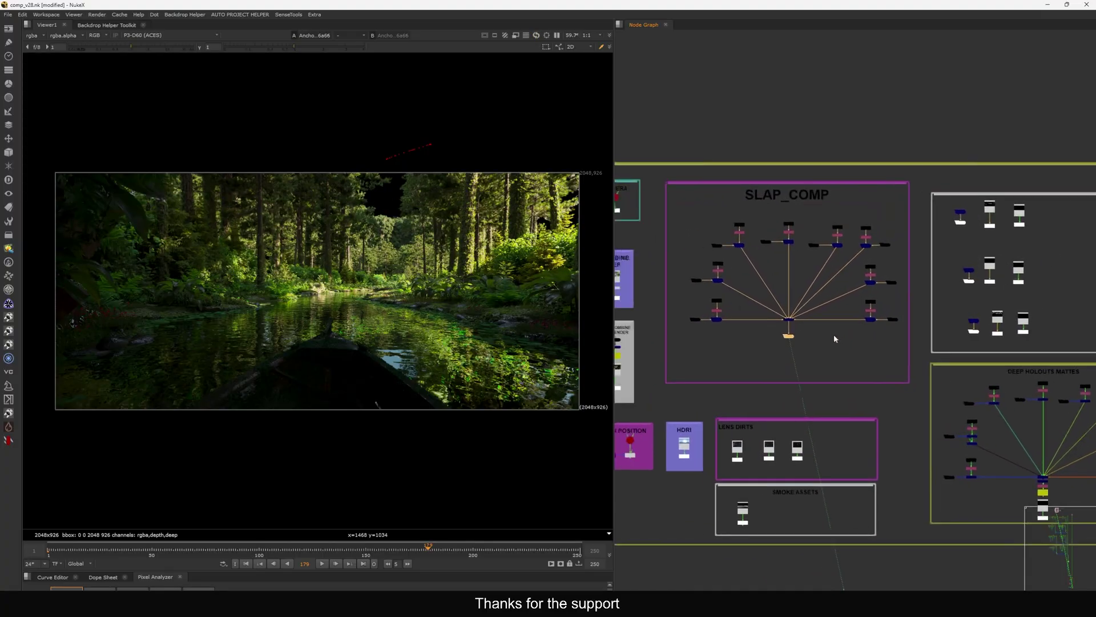
drag(856, 280, 857, 287)
middle_click(854, 287)
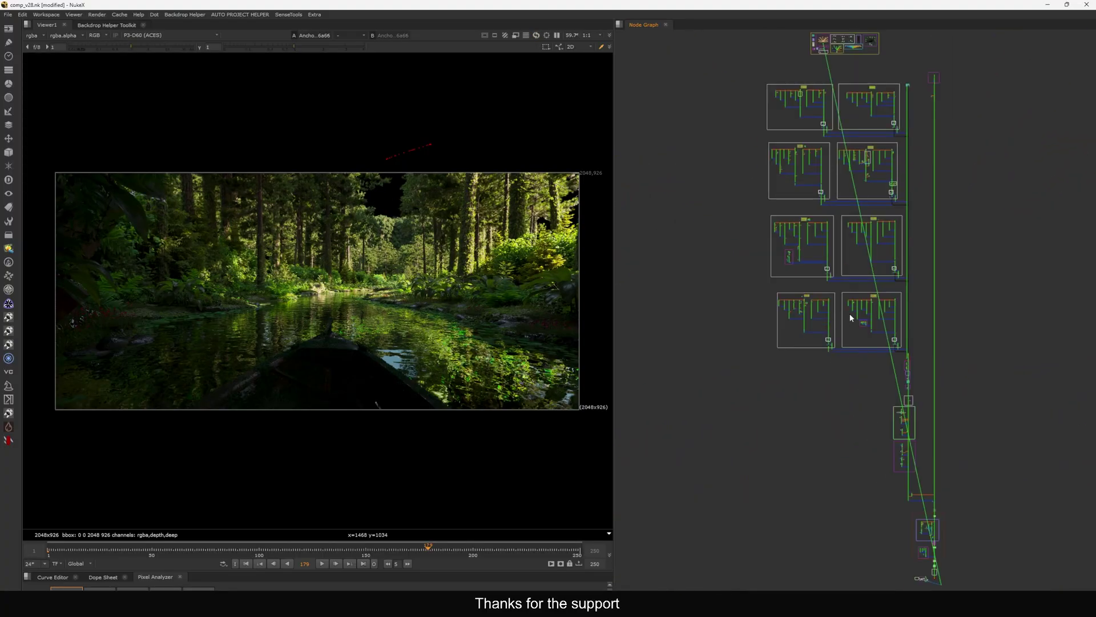
Examine the DeepMerge node and the slap comp anchor that collect all layers in the SLAP_COMP backdrop
drag(853, 118, 852, 252)
scroll(853, 252, up, 8)
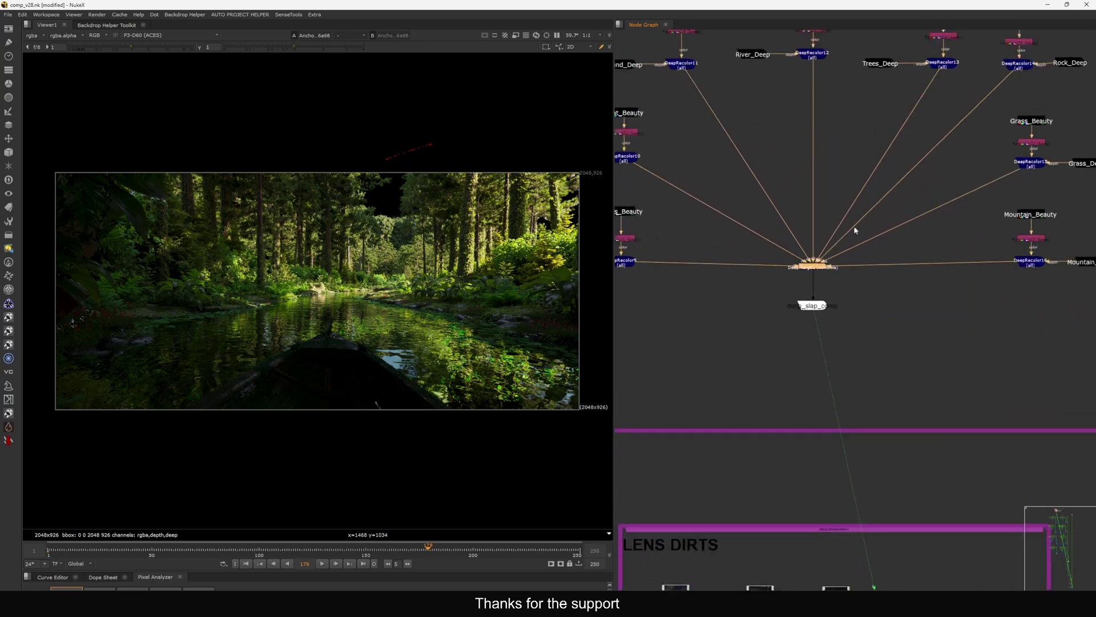
drag(813, 307, 814, 322)
drag(814, 267, 815, 263)
click(816, 322)
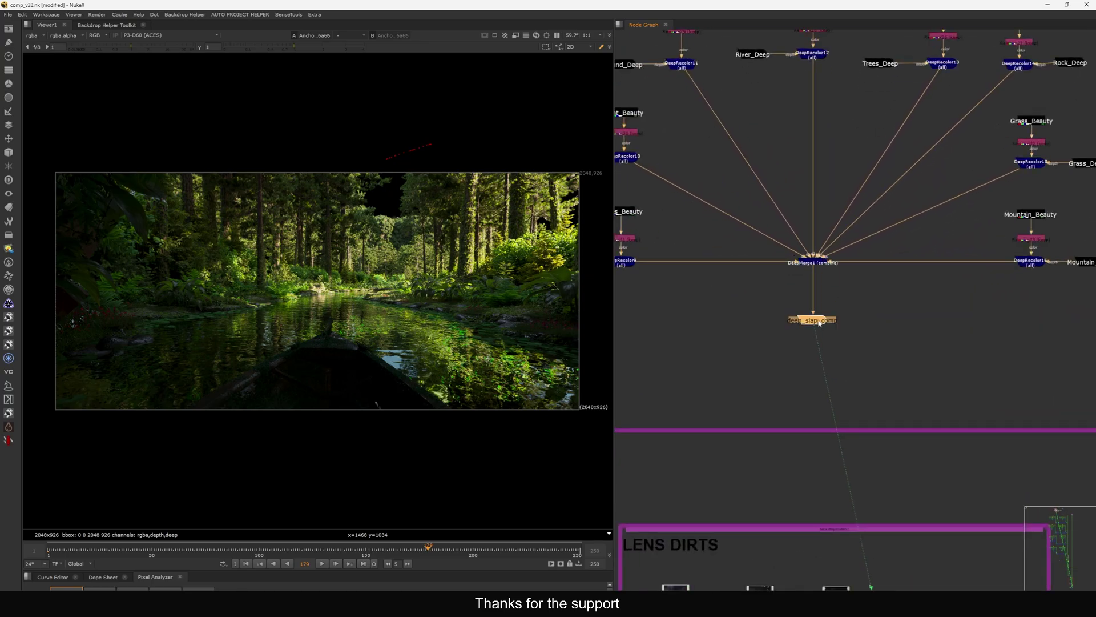
drag(796, 329, 785, 288)
click(890, 305)
mouse_move(863, 269)
mouse_down()
mouse_move(840, 300)
mouse_move(867, 280)
mouse_up()
Show individual DeepRecolor layers of the slap comp in the Viewer, including mountain, grass, rocks and boat
scroll(841, 301, down, 4)
click(943, 278)
key(1)
click(943, 213)
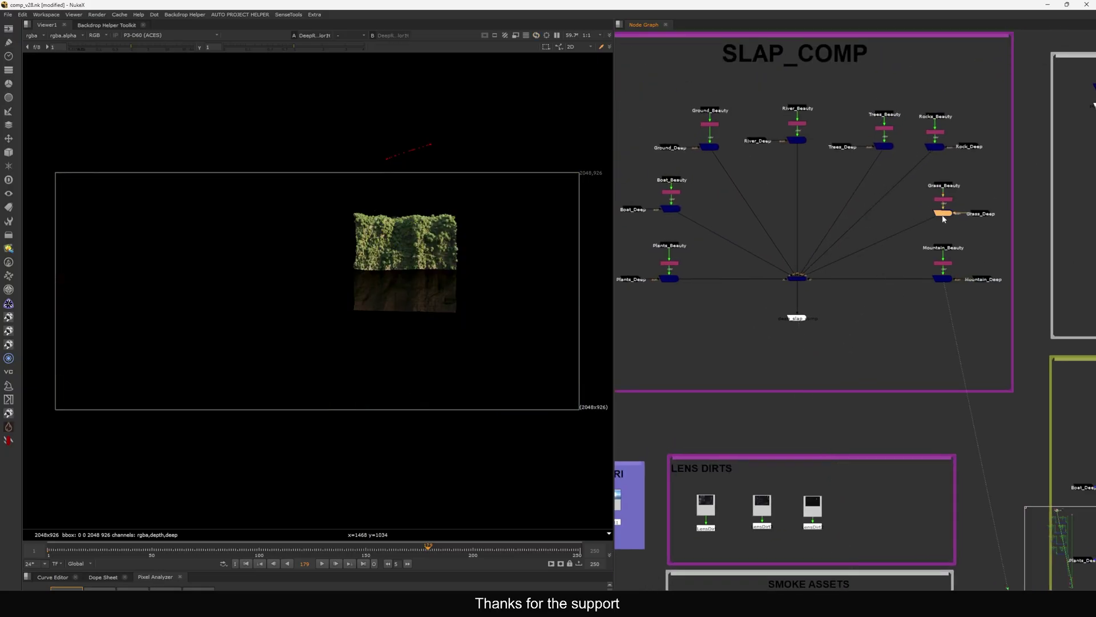
key(1)
click(931, 199)
click(934, 146)
key(1)
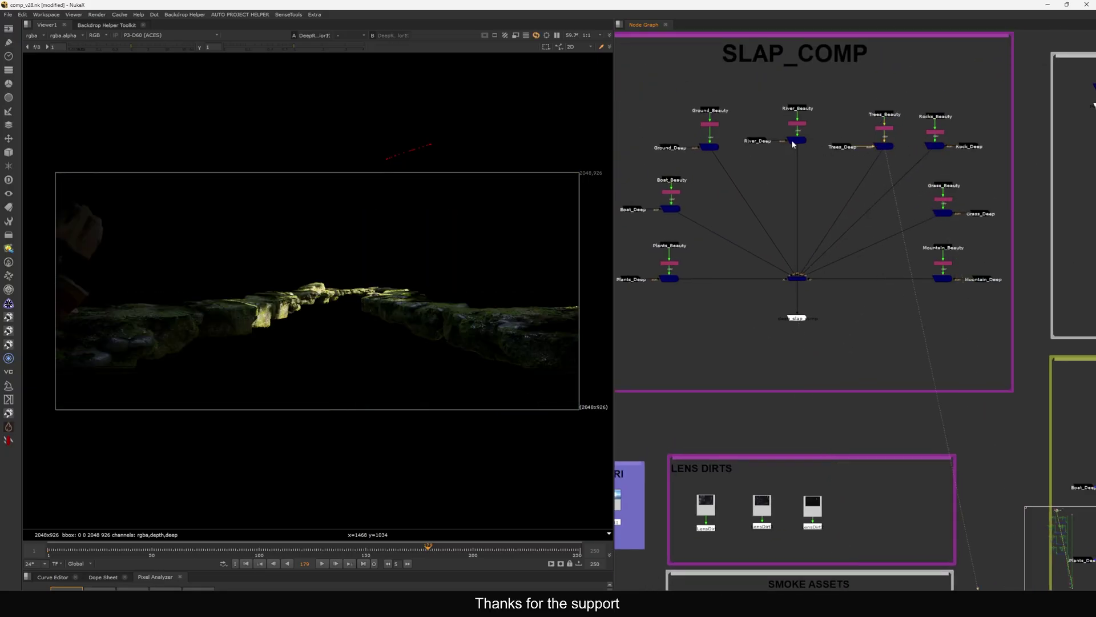
click(671, 209)
key(1)
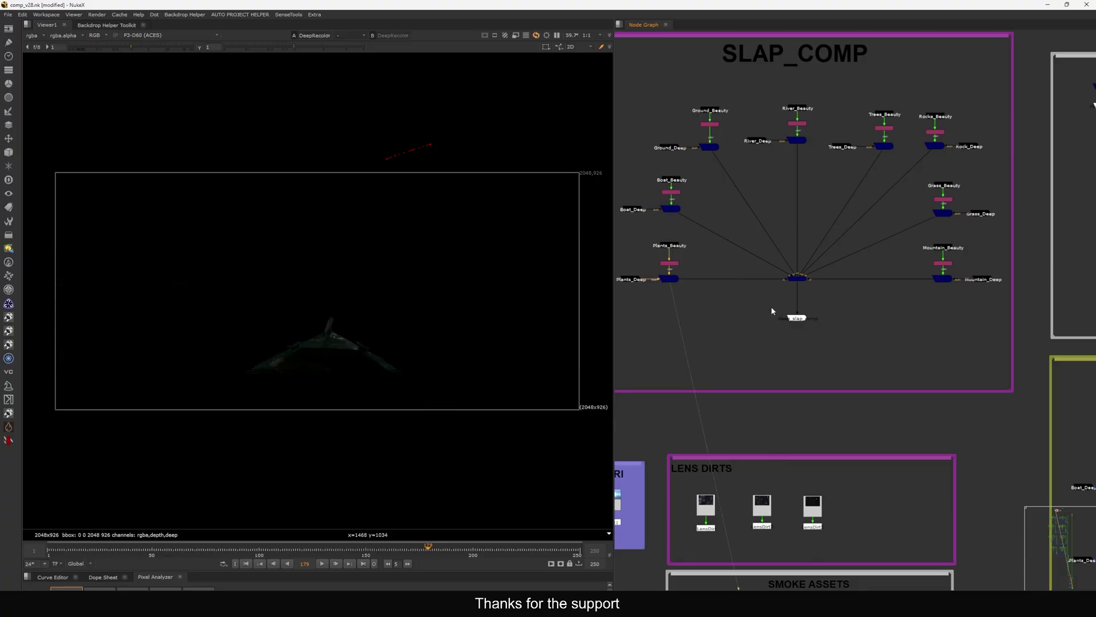
Show the combined slap comp in the Viewer and check its first and last frames, ending on frame 250
click(797, 278)
key(1)
click(362, 565)
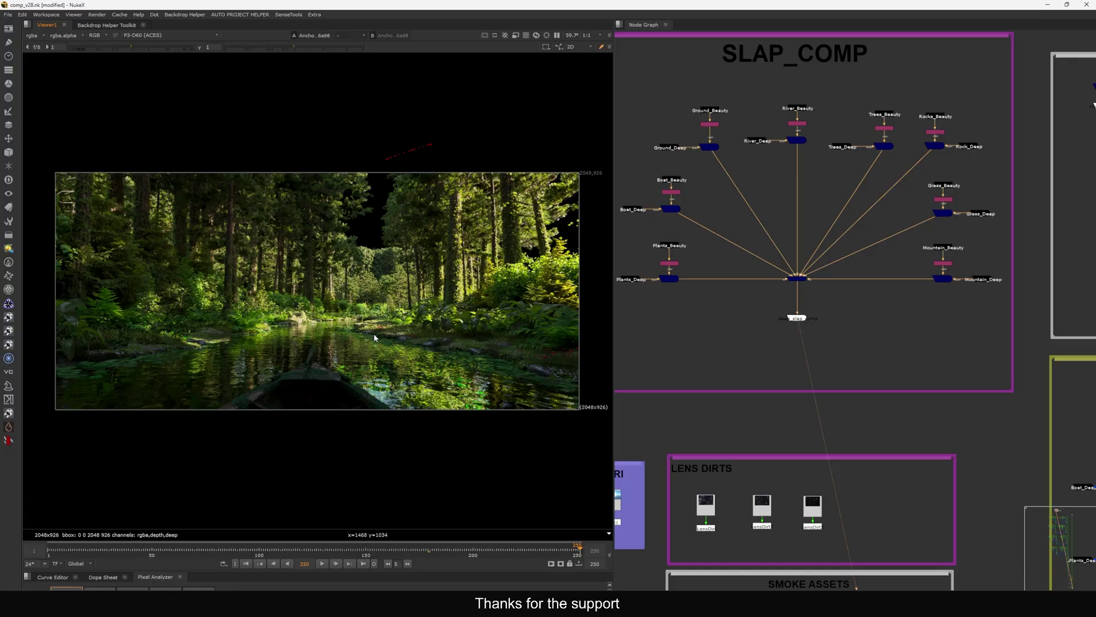
key(Home)
key(End)
mouse_move(796, 318)
mouse_down()
mouse_move(797, 343)
mouse_move(797, 329)
mouse_up()
click(787, 329)
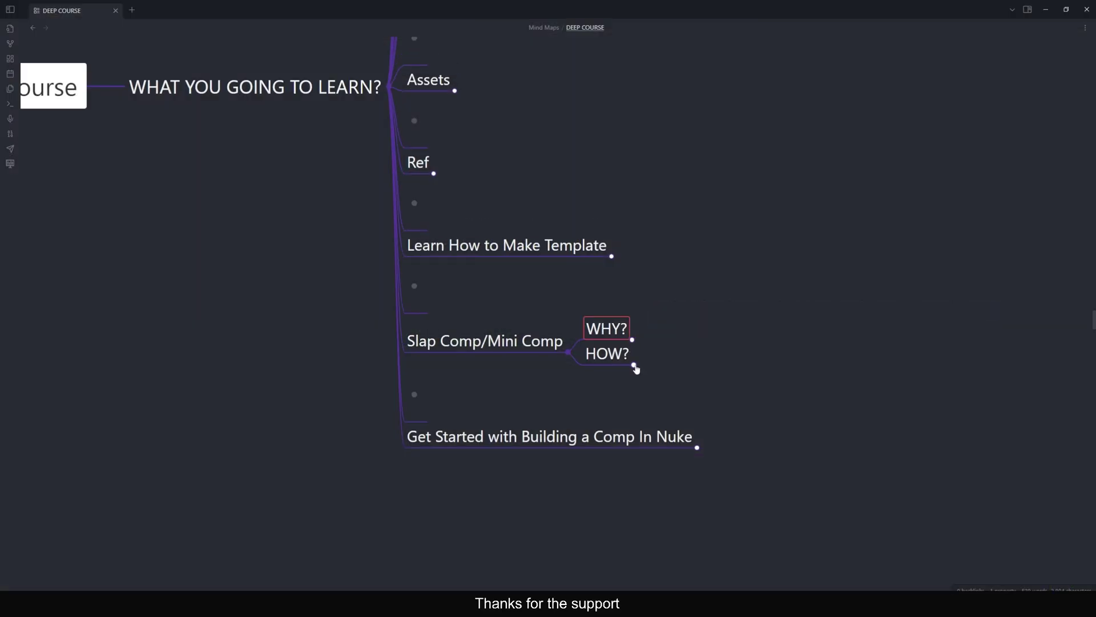
In the DEEP COURSE mind map, expand the HOW? branch under Slap Comp/Mini Comp and read its note
click(634, 366)
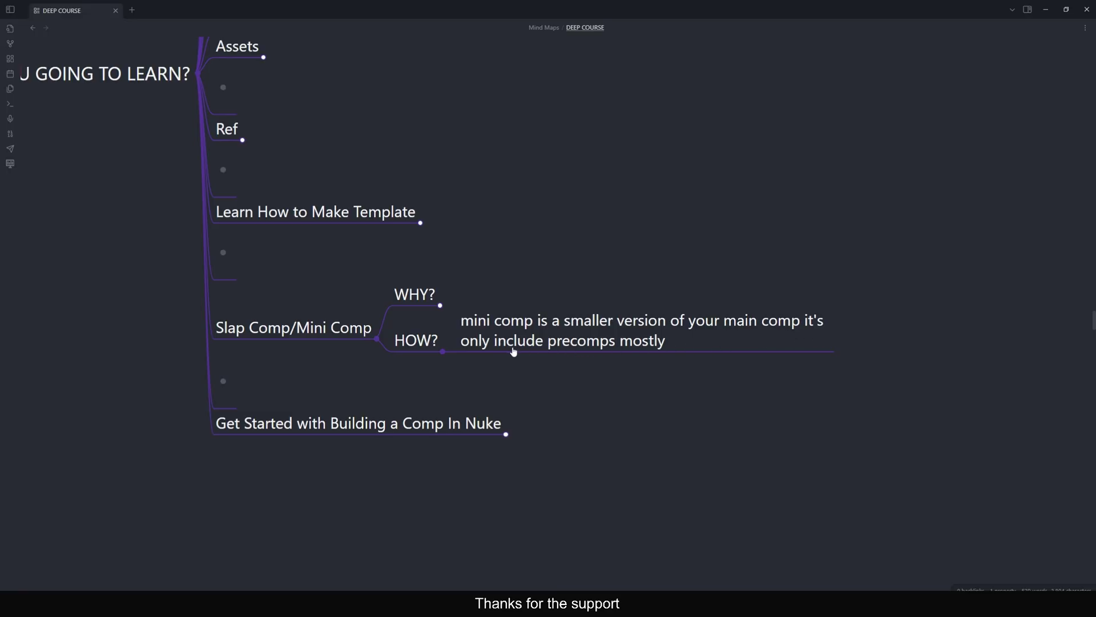
drag(603, 369, 636, 376)
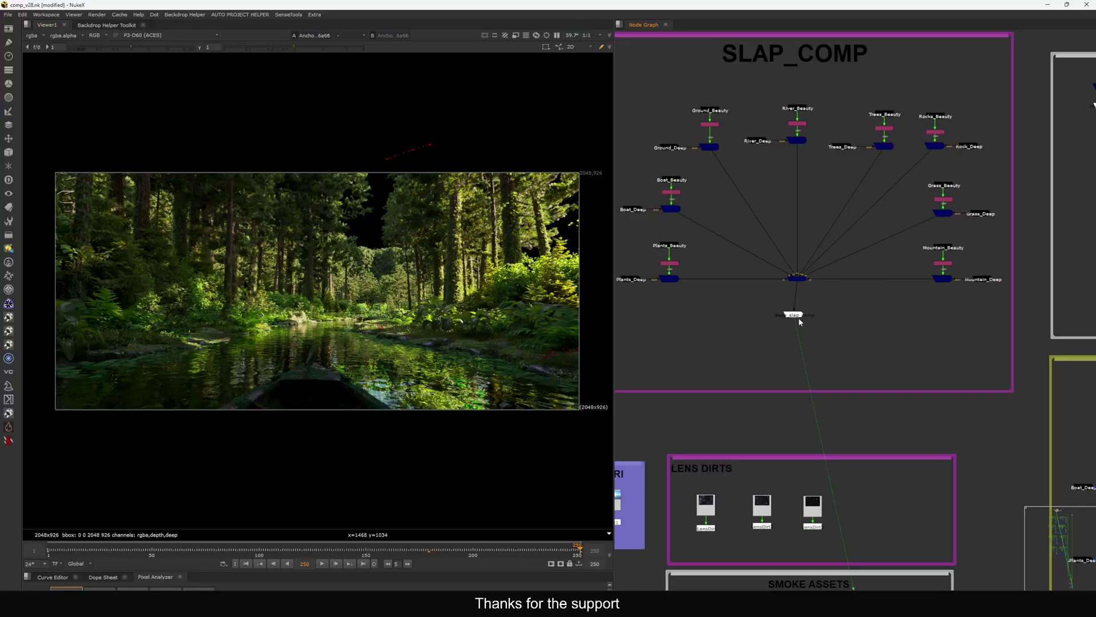
Switch to Nuke and point out the DeepMerge node and its output anchor in the SLAP_COMP backdrop
click(805, 324)
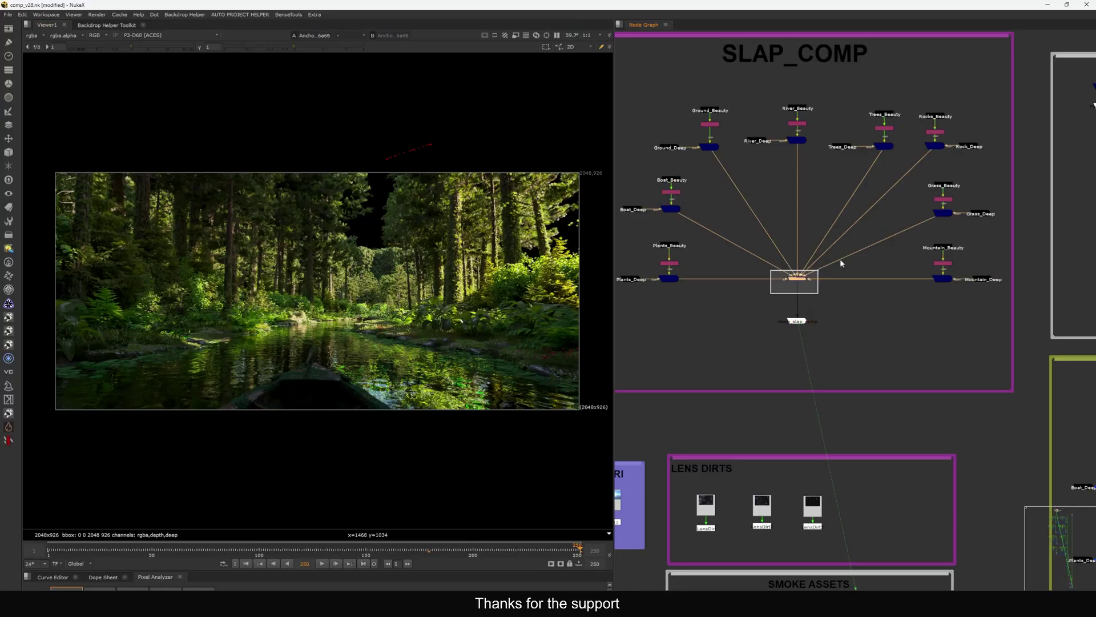
drag(786, 273, 832, 285)
click(813, 366)
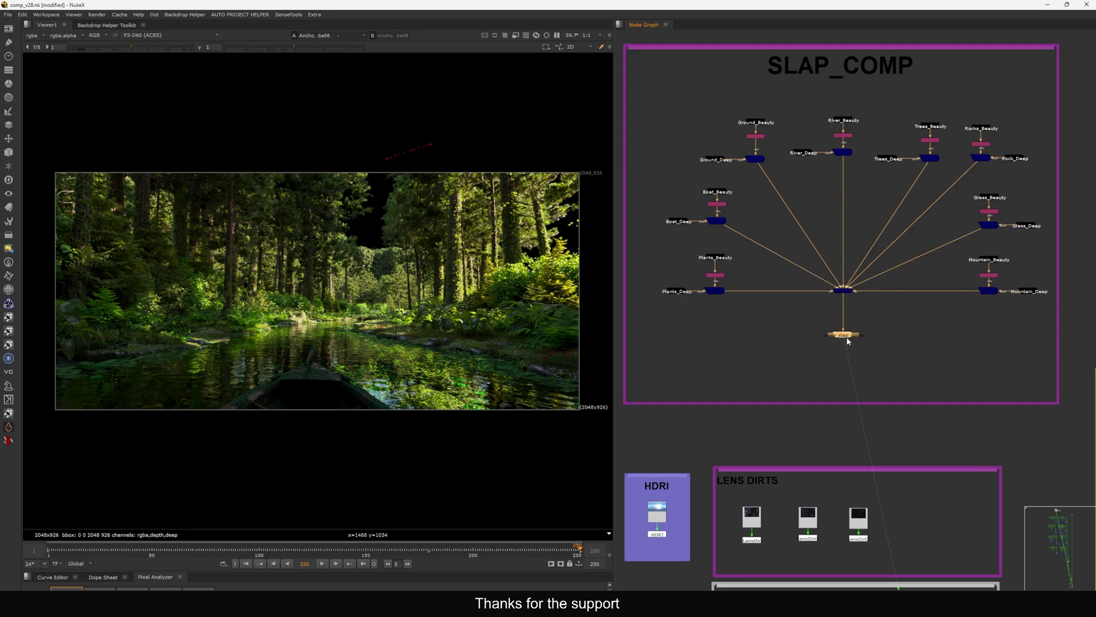
drag(847, 338, 847, 339)
Locate the DEEP SLAP COMP backdrop at the end of the comp tree and show its DeepToImage node in the Viewer
scroll(846, 351, down, 10)
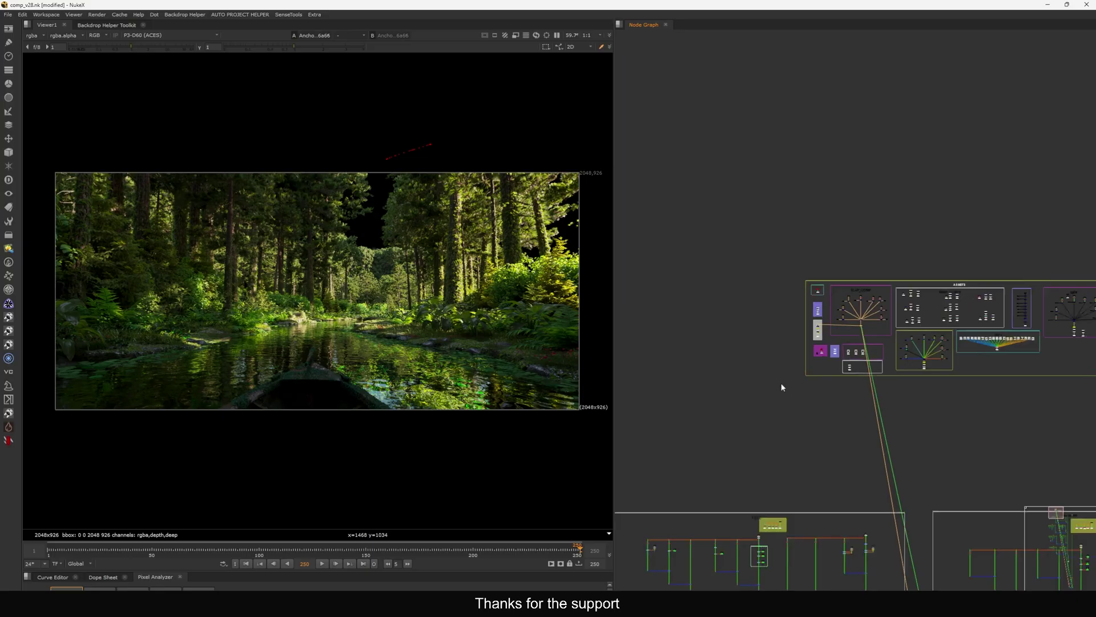
scroll(860, 412, down, 6)
drag(836, 416, 820, 360)
scroll(822, 405, up, 7)
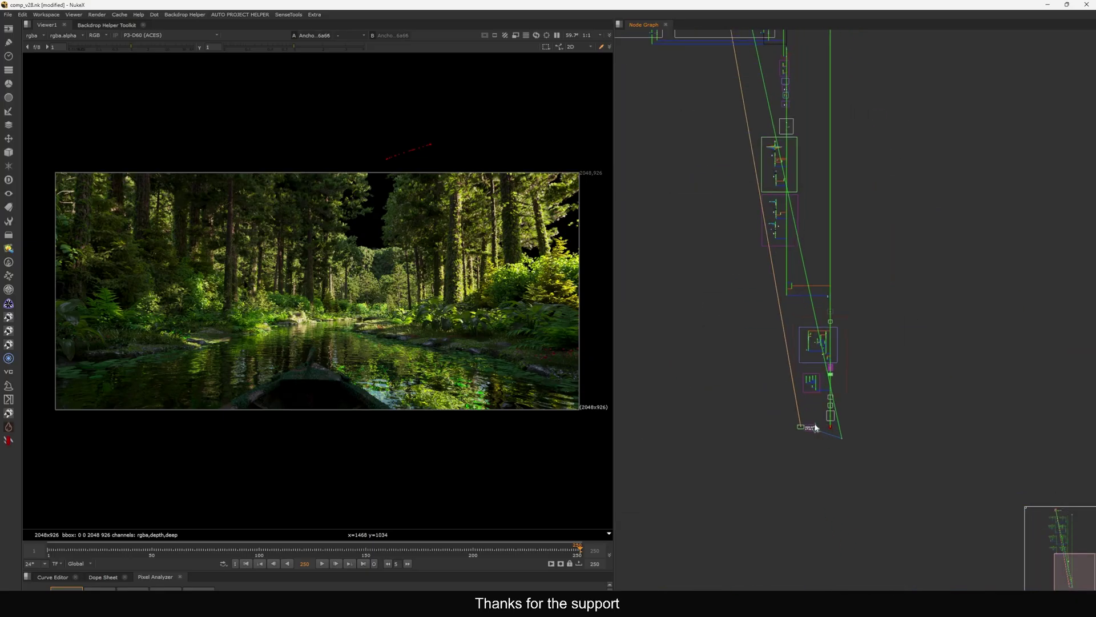
scroll(808, 352, up, 6)
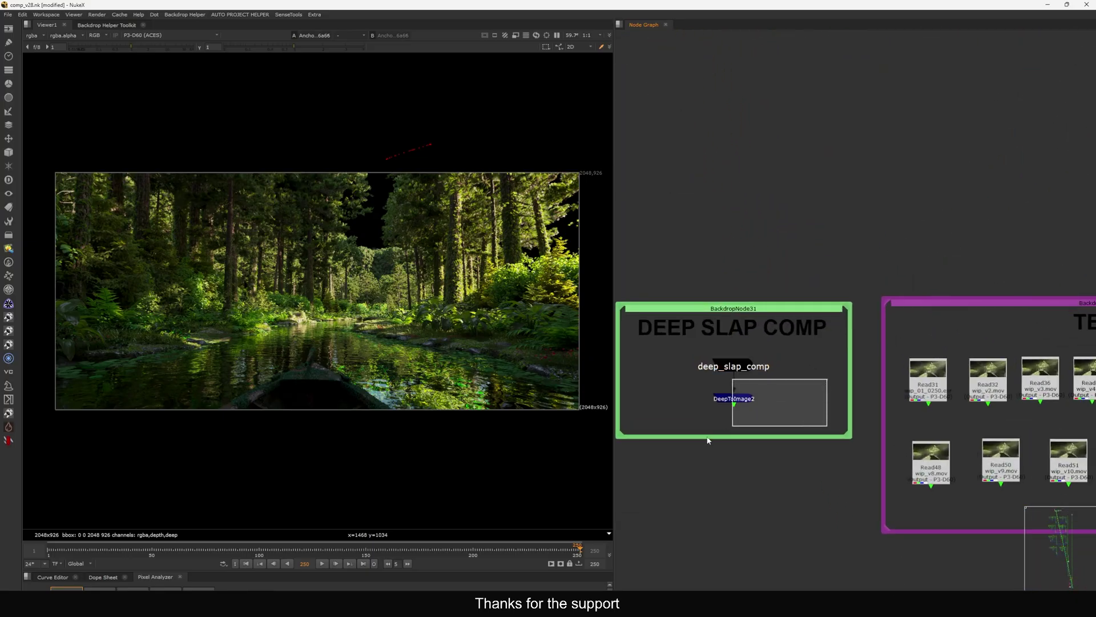
scroll(823, 365, down, 4)
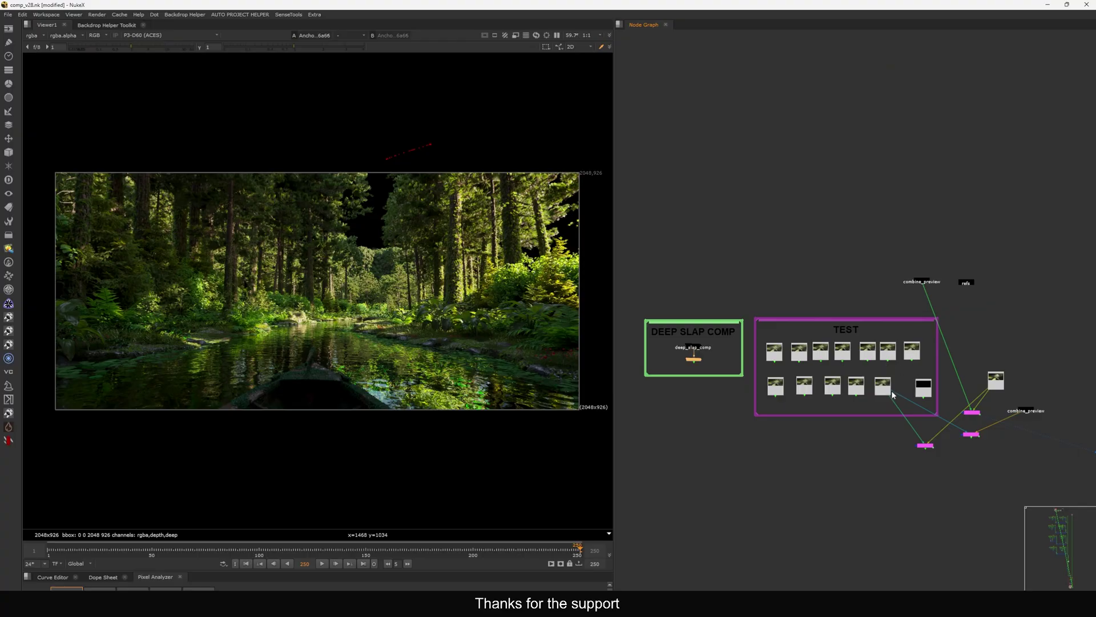
key(1)
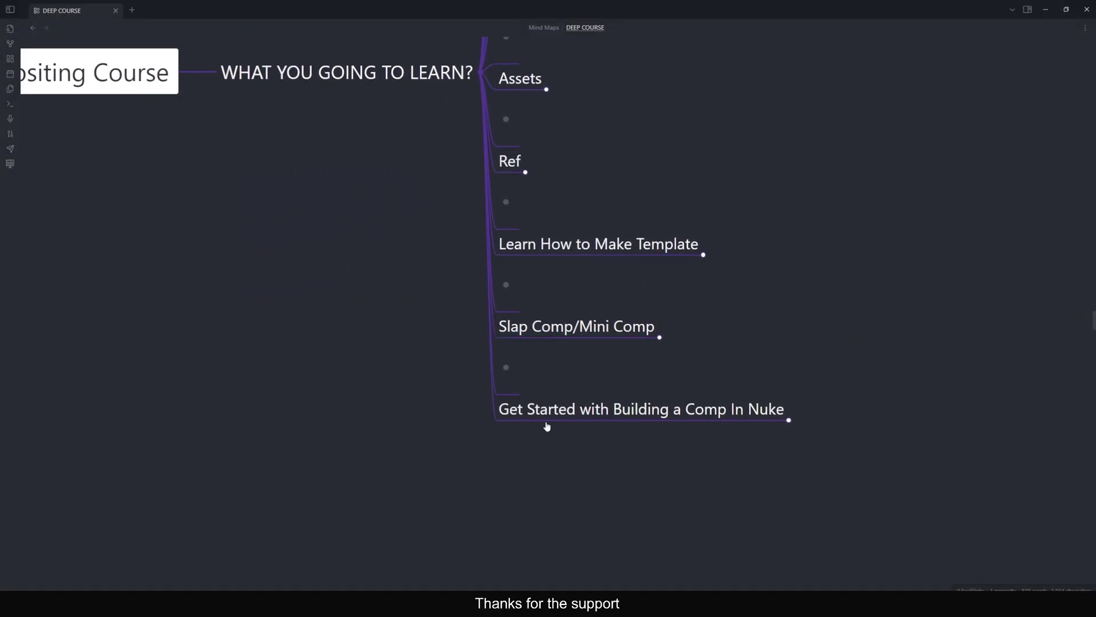
Switch to the mind map and expand the Get Started with Building a Comp In Nuke branch to review its topics
scroll(565, 424, up, 3)
click(708, 425)
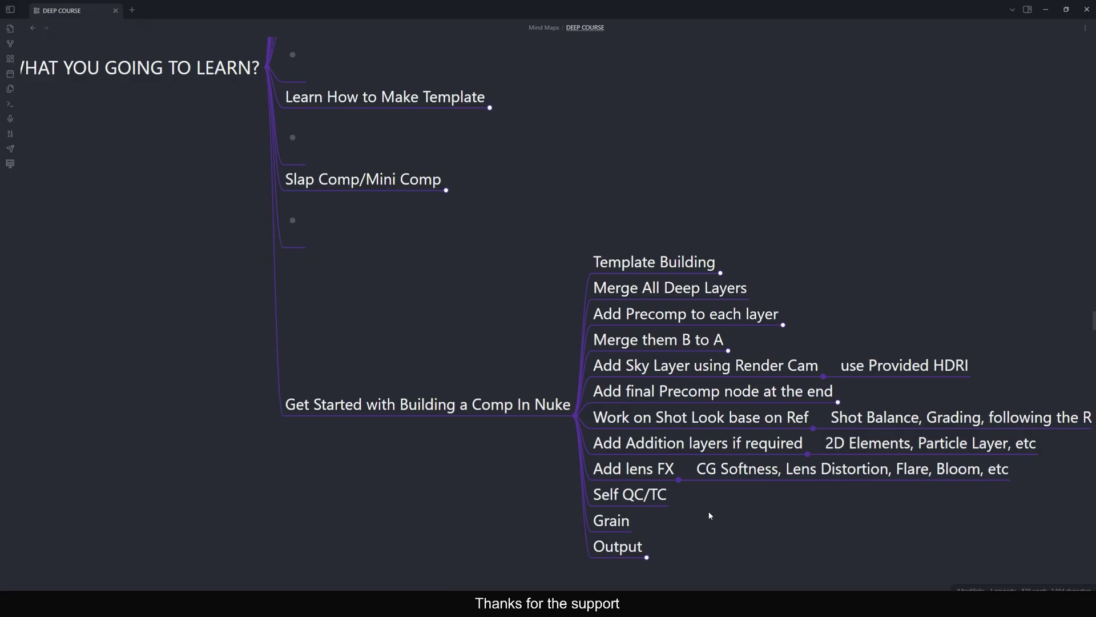
mouse_move(903, 256)
mouse_down()
mouse_move(832, 275)
mouse_move(916, 246)
mouse_up()
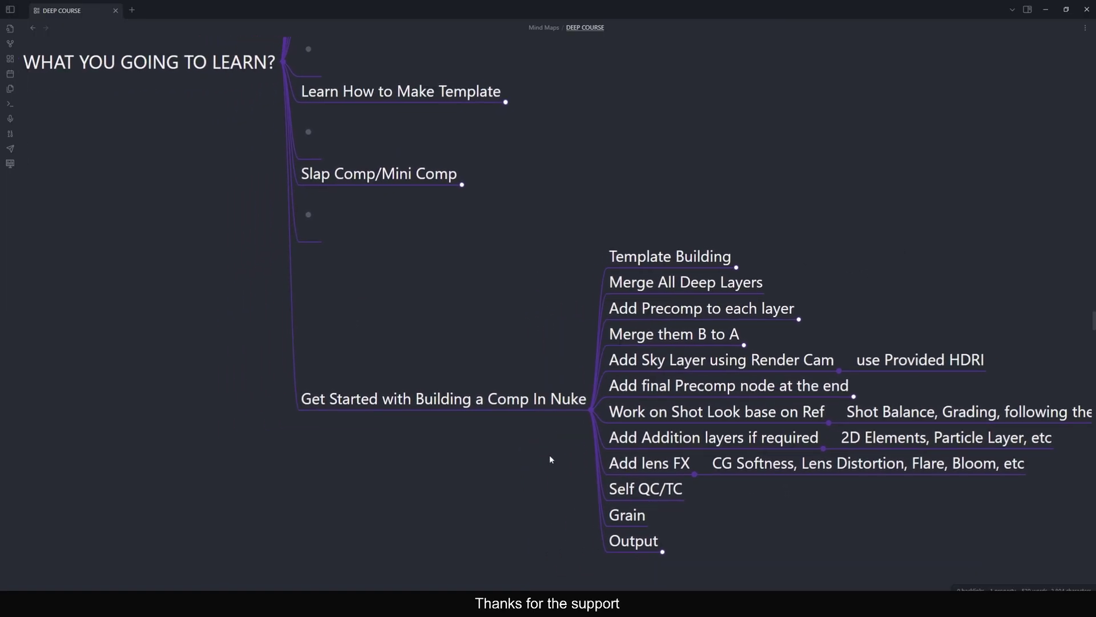